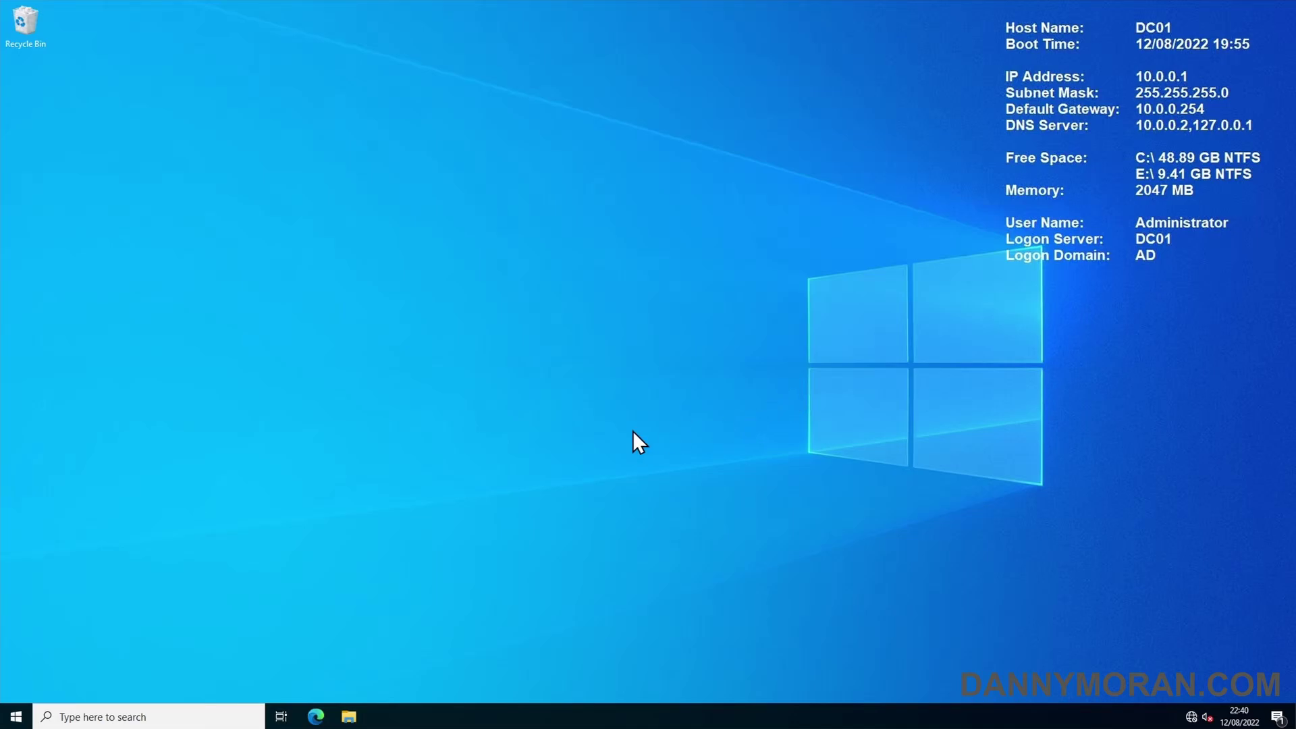
Open Group Policy Management and list the Group Policy Objects of the ad.dannymoran.com domain.
click(27, 717)
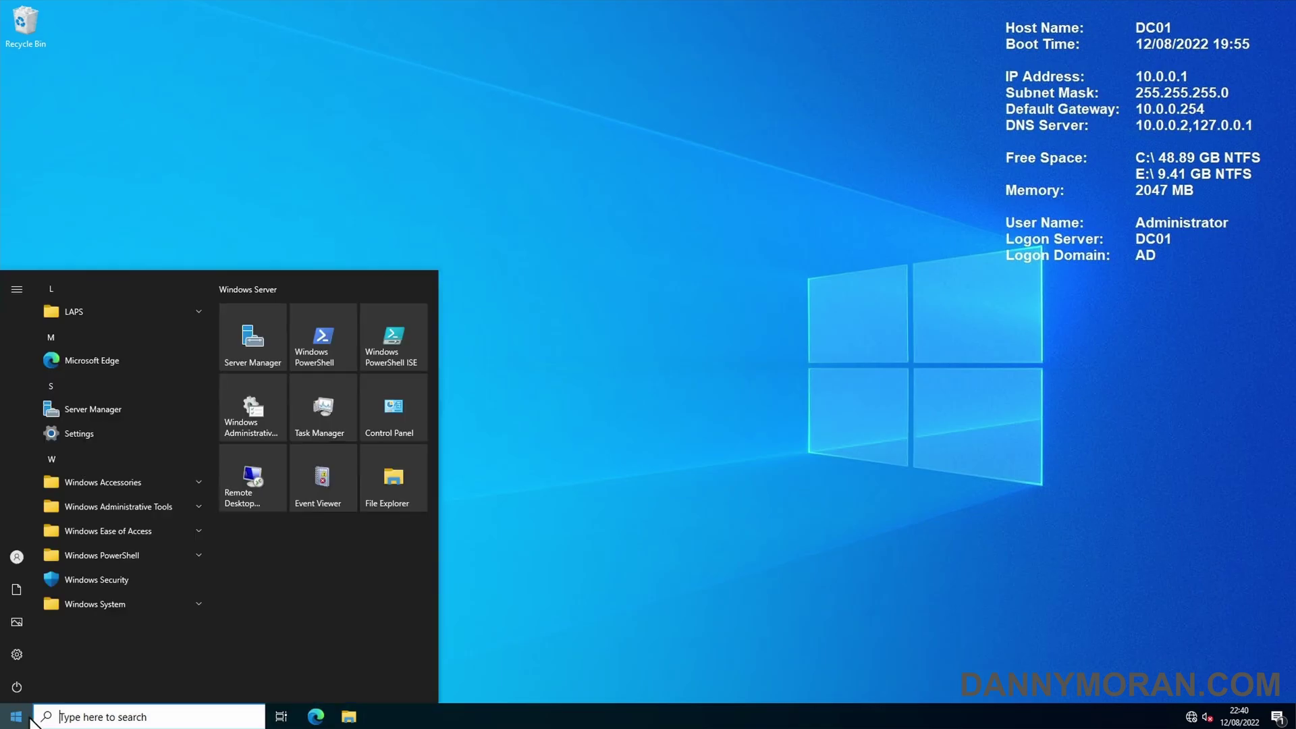
text(gro)
key(Return)
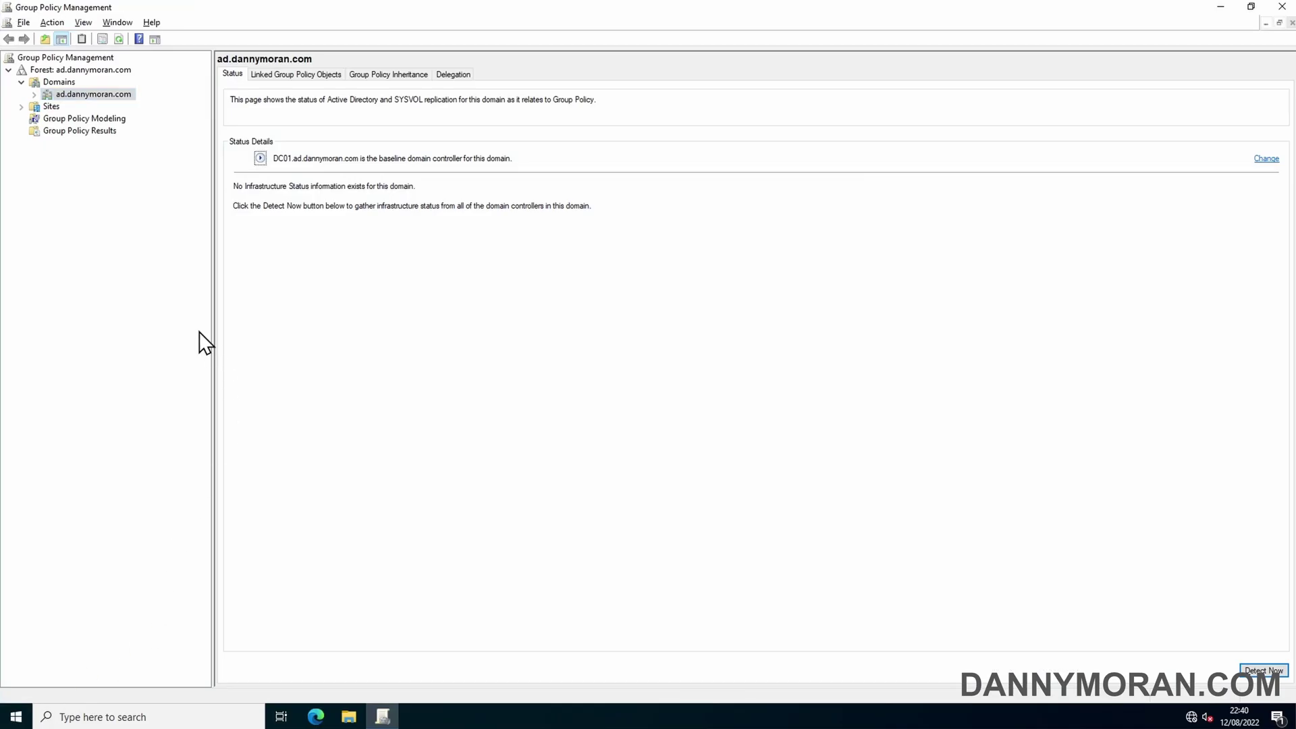
click(34, 95)
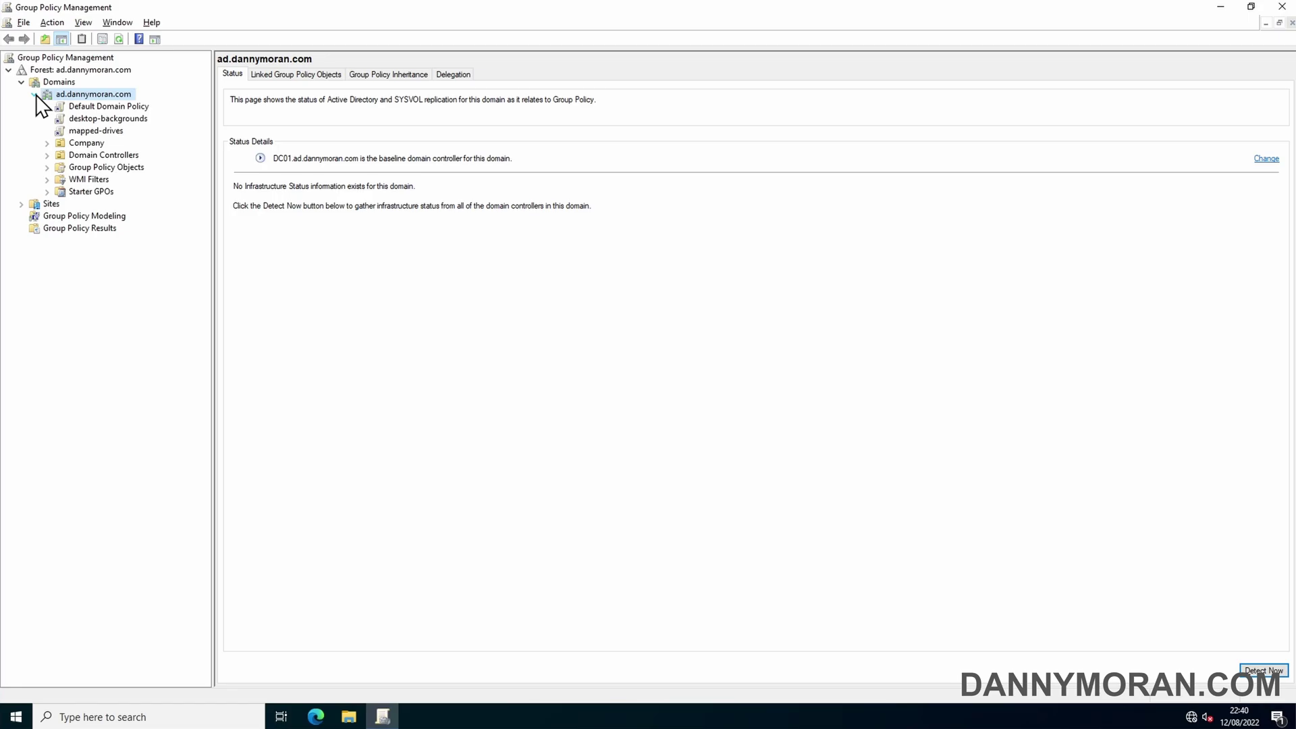
click(51, 169)
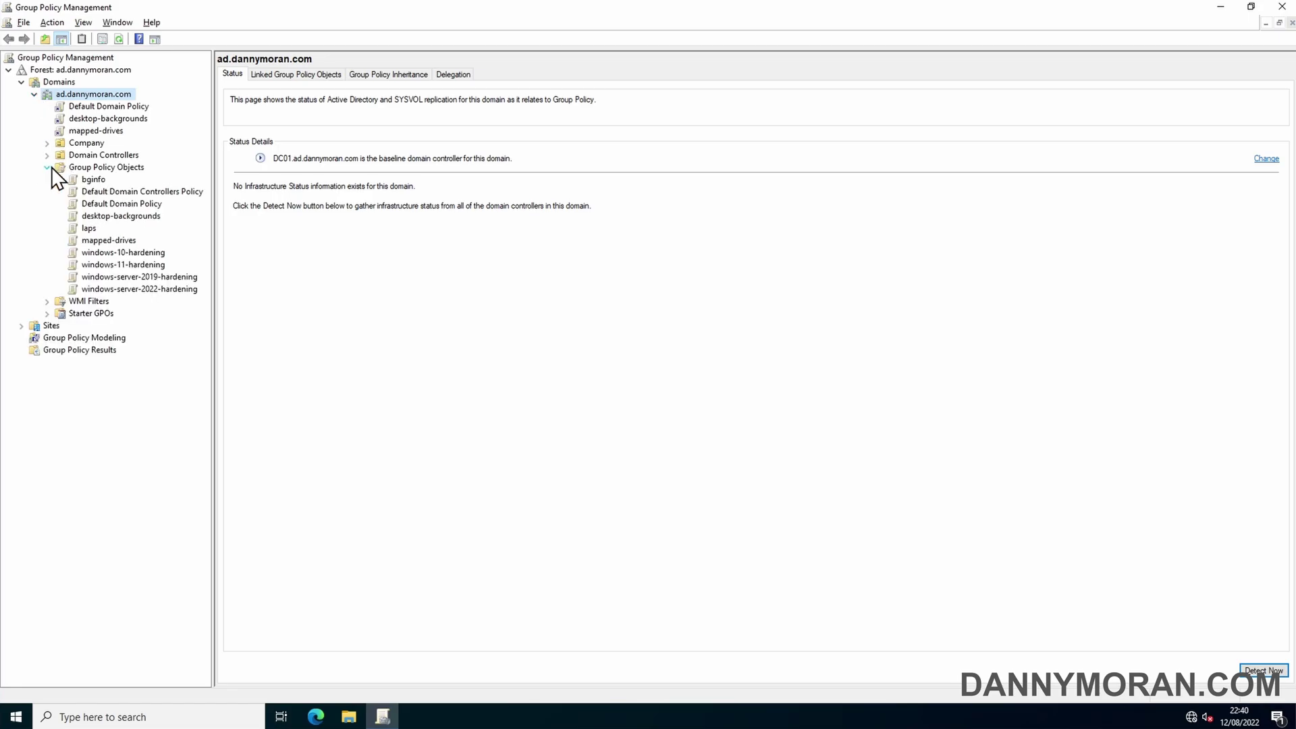
click(105, 167)
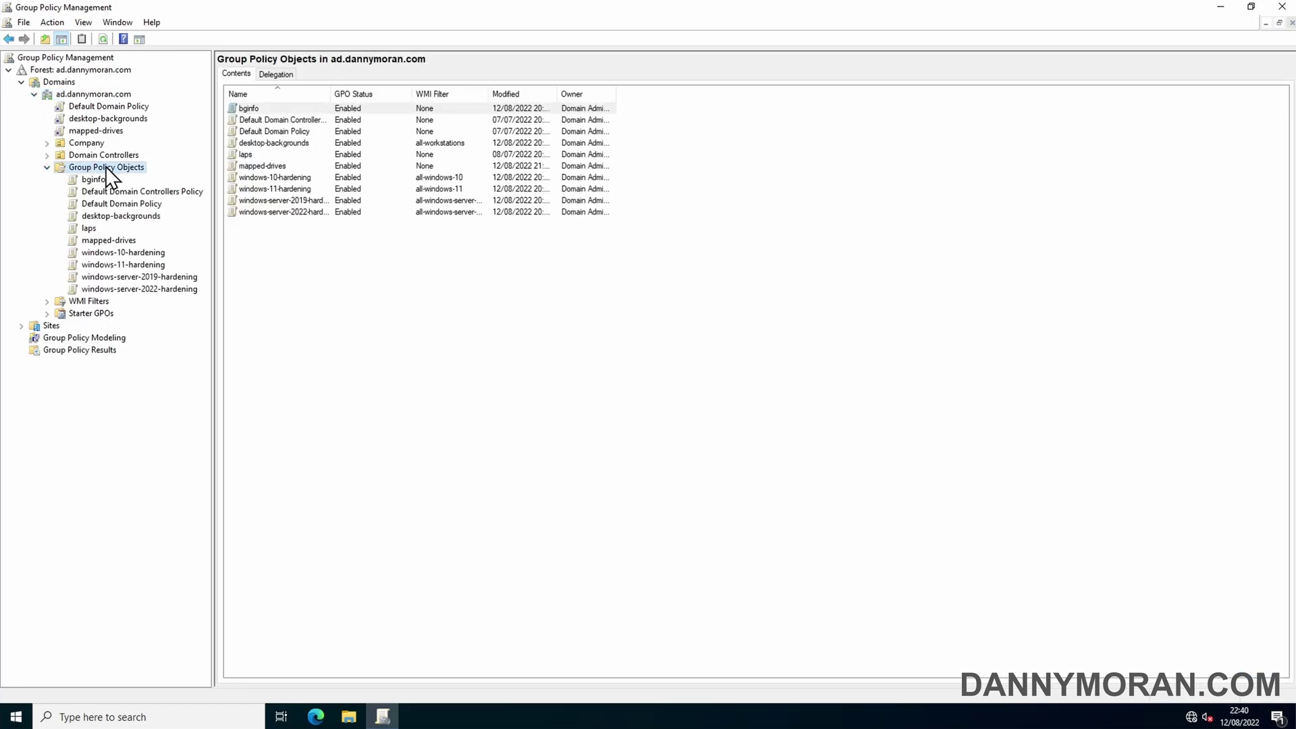
click(104, 178)
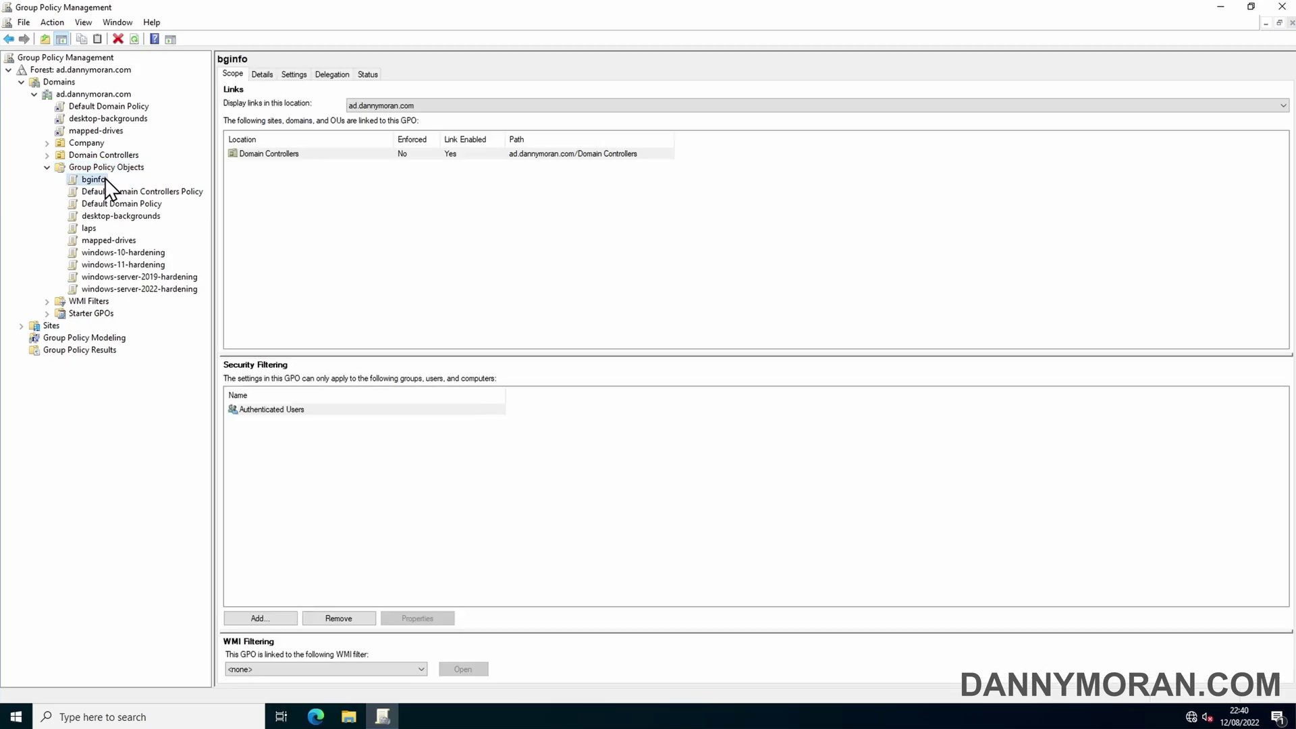
click(110, 169)
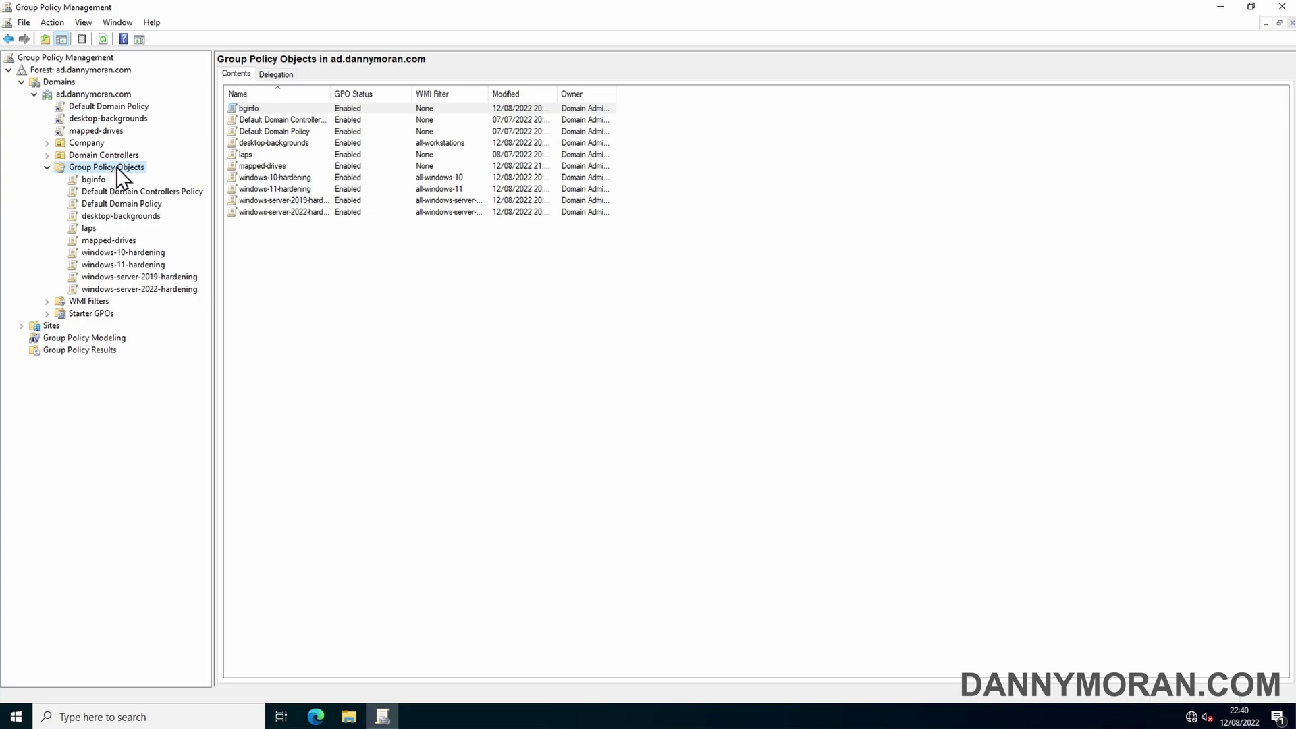
Start a backup of all Group Policy Objects, keeping C:\Backup as the backup location.
right_click(117, 167)
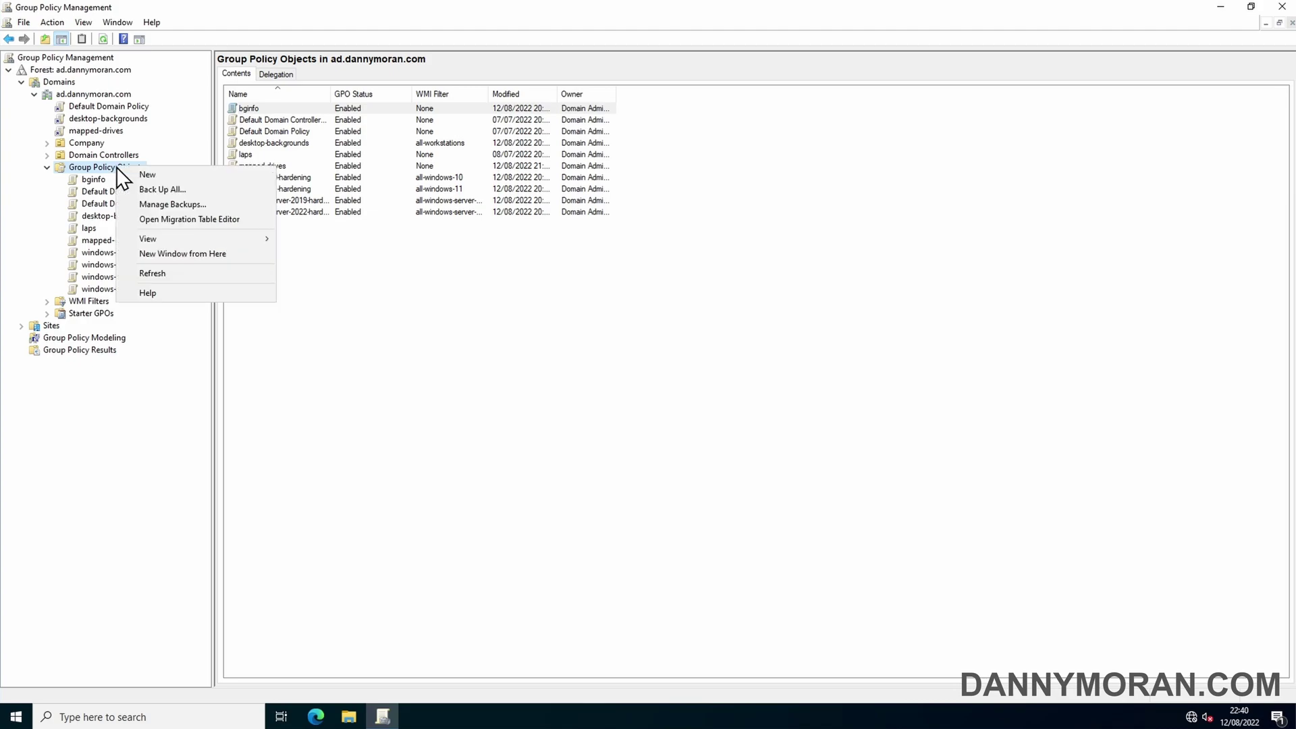
click(162, 190)
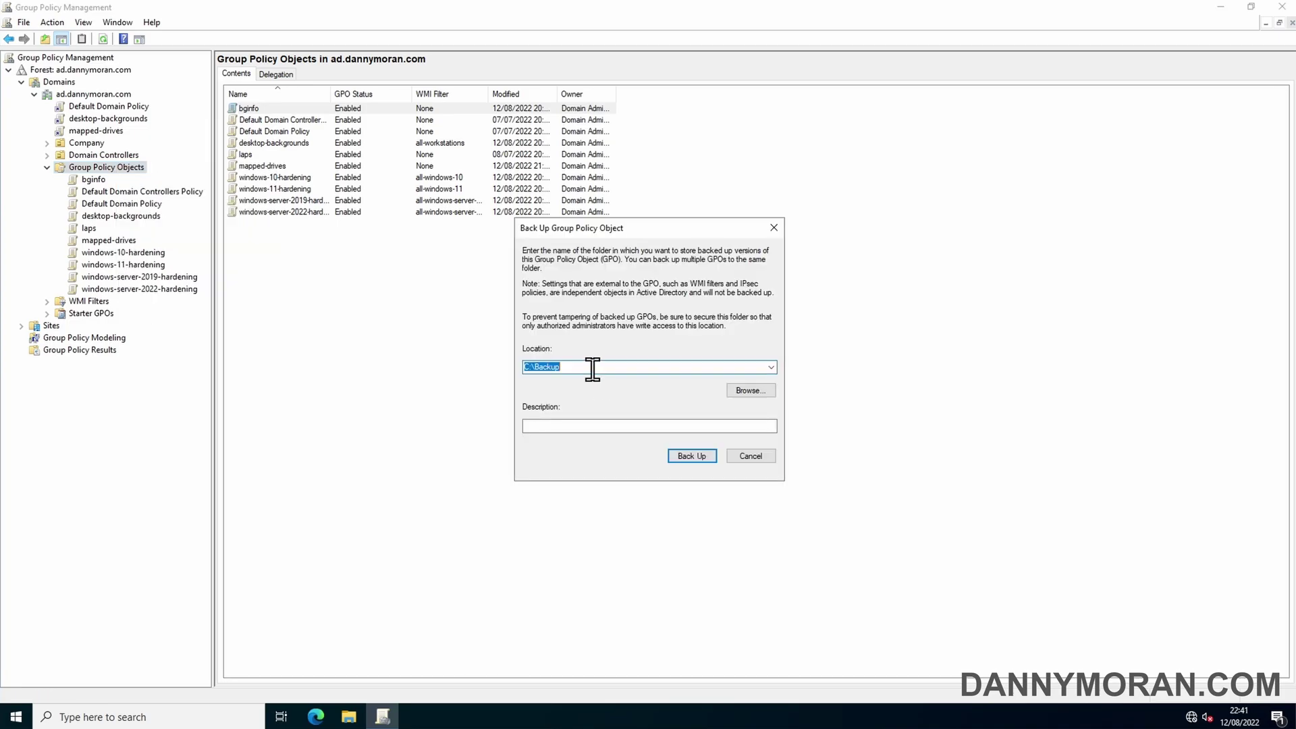
click(616, 368)
drag(617, 368, 521, 365)
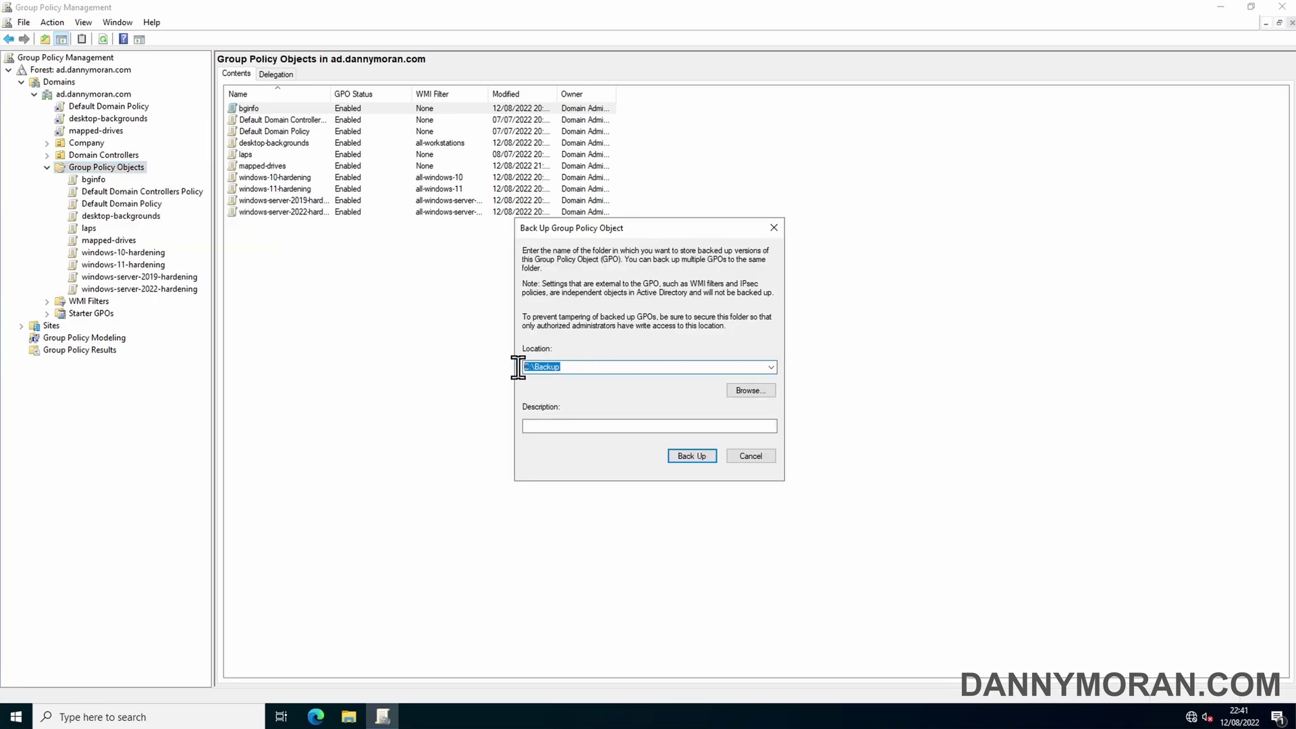
click(574, 367)
Inspect the backup folder on Local Disk (C:) in File Explorer and return to the Group Policy backup dialog.
click(348, 716)
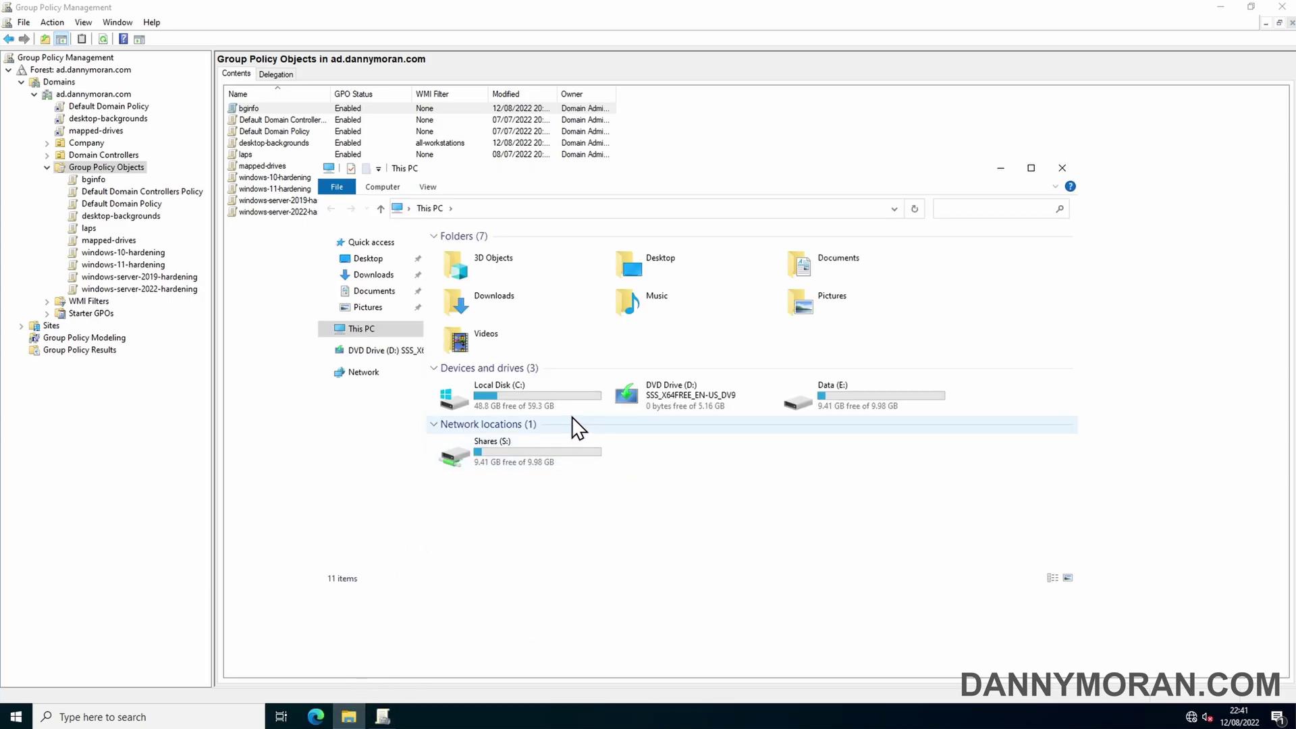
double_click(557, 405)
double_click(496, 255)
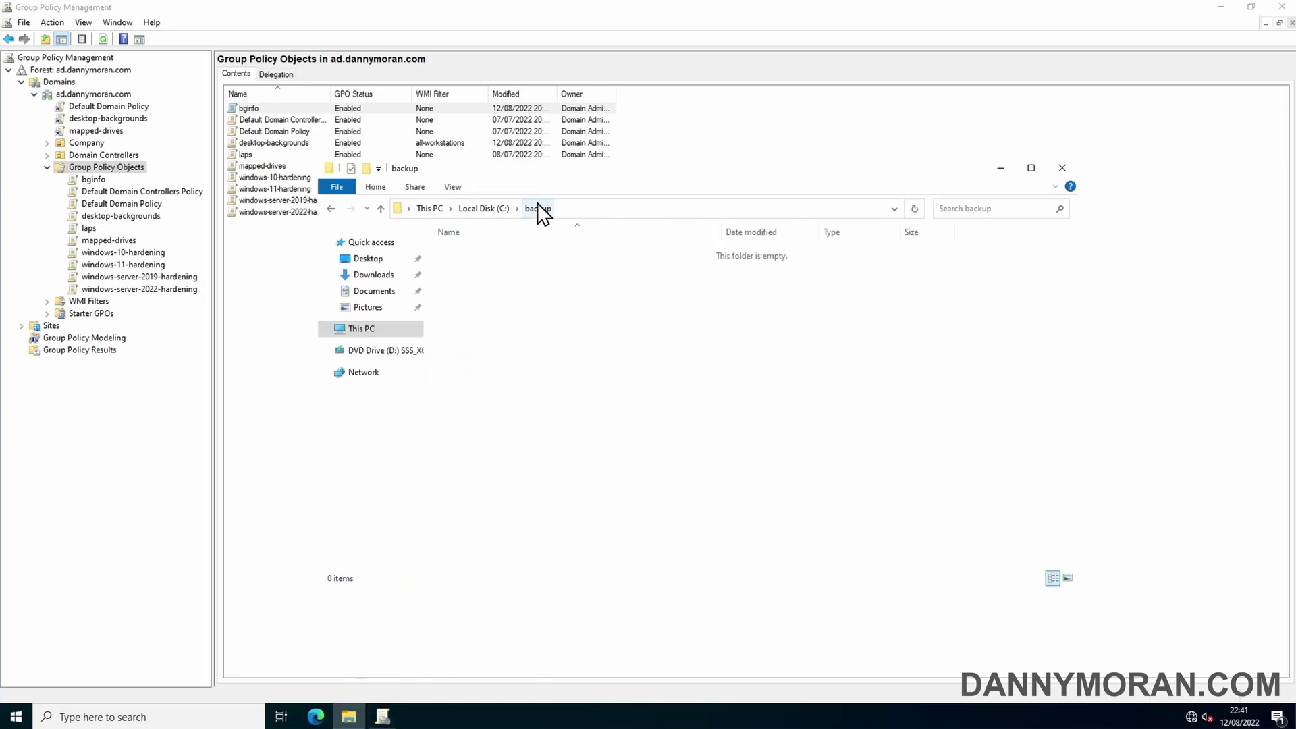
drag(540, 168, 904, 183)
click(622, 339)
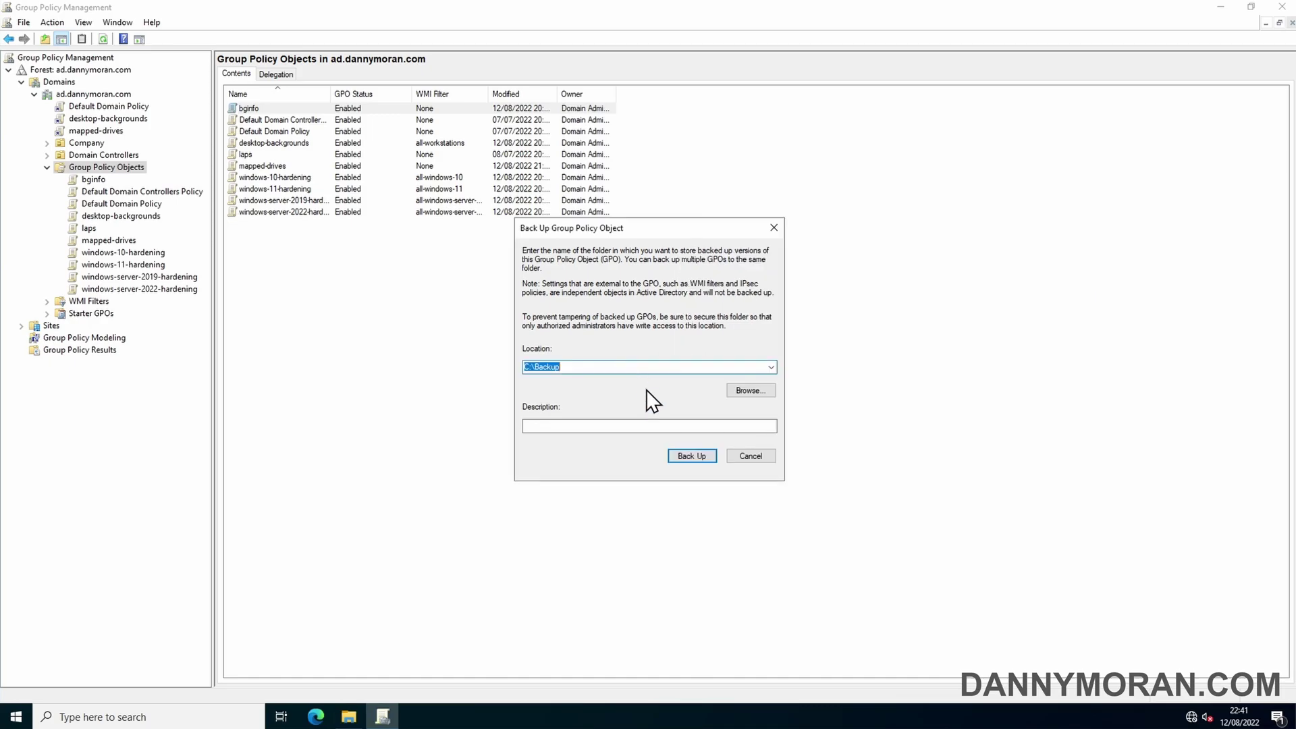
Describe the backup as "demo backup", run it, and close its progress report after reviewing it.
click(632, 426)
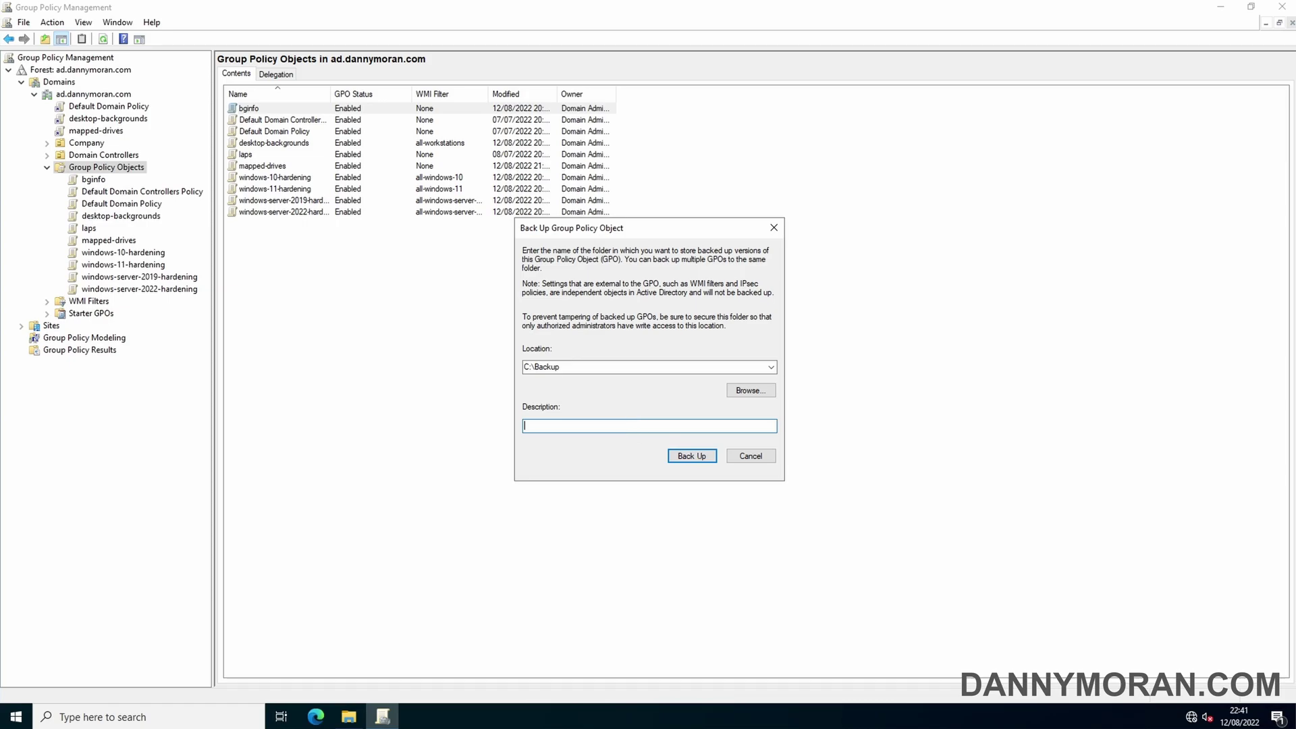
text(demo backup)
click(676, 455)
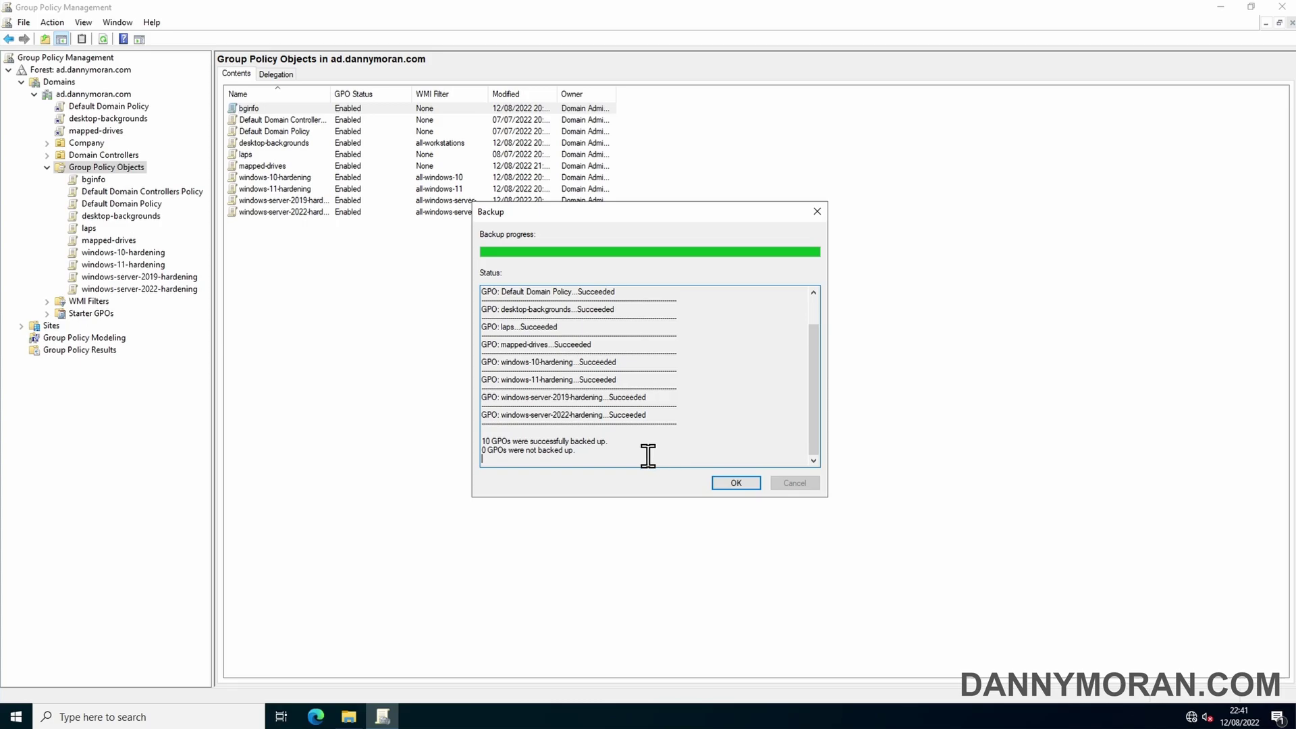
scroll(585, 378, up, 1)
scroll(600, 364, down, 1)
drag(593, 452, 468, 453)
click(598, 453)
click(732, 484)
Examine the C:\backup folder in File Explorer, including one GPO backup's DomainSysvol and GPO subfolders, and minimize the window.
click(349, 716)
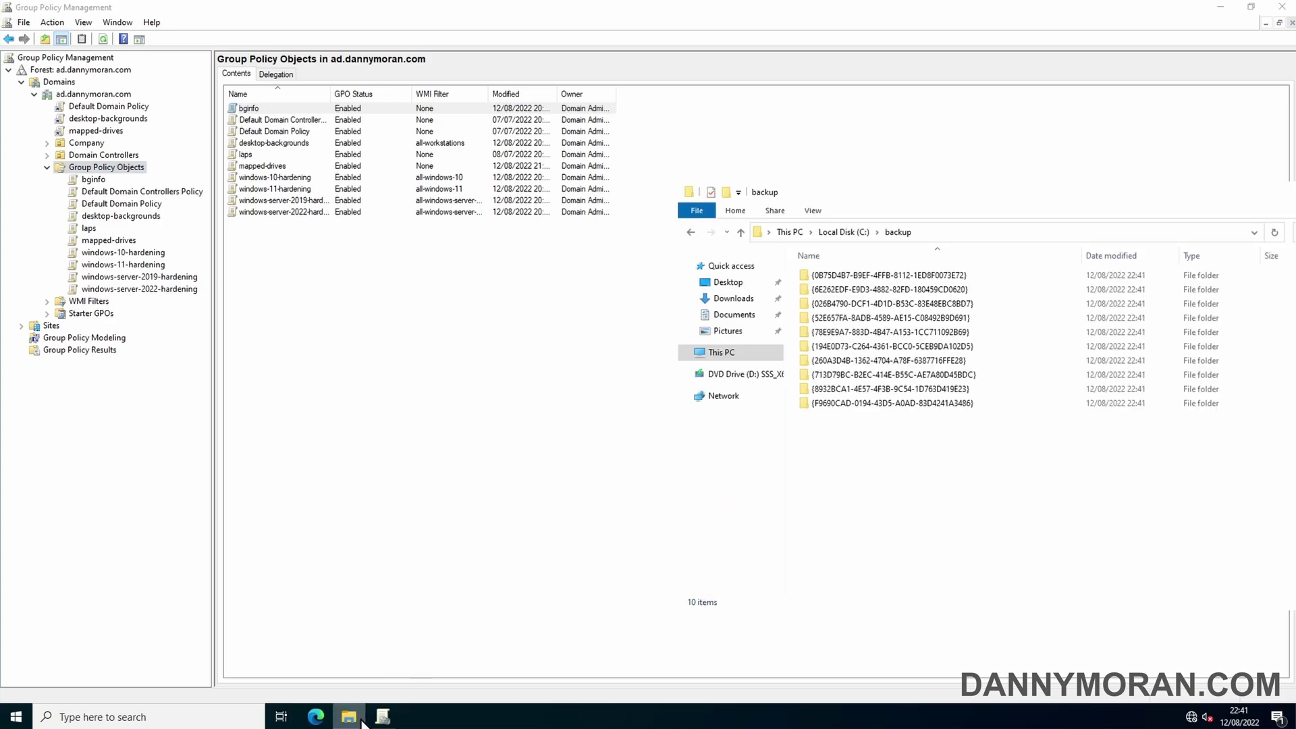
drag(904, 192, 690, 192)
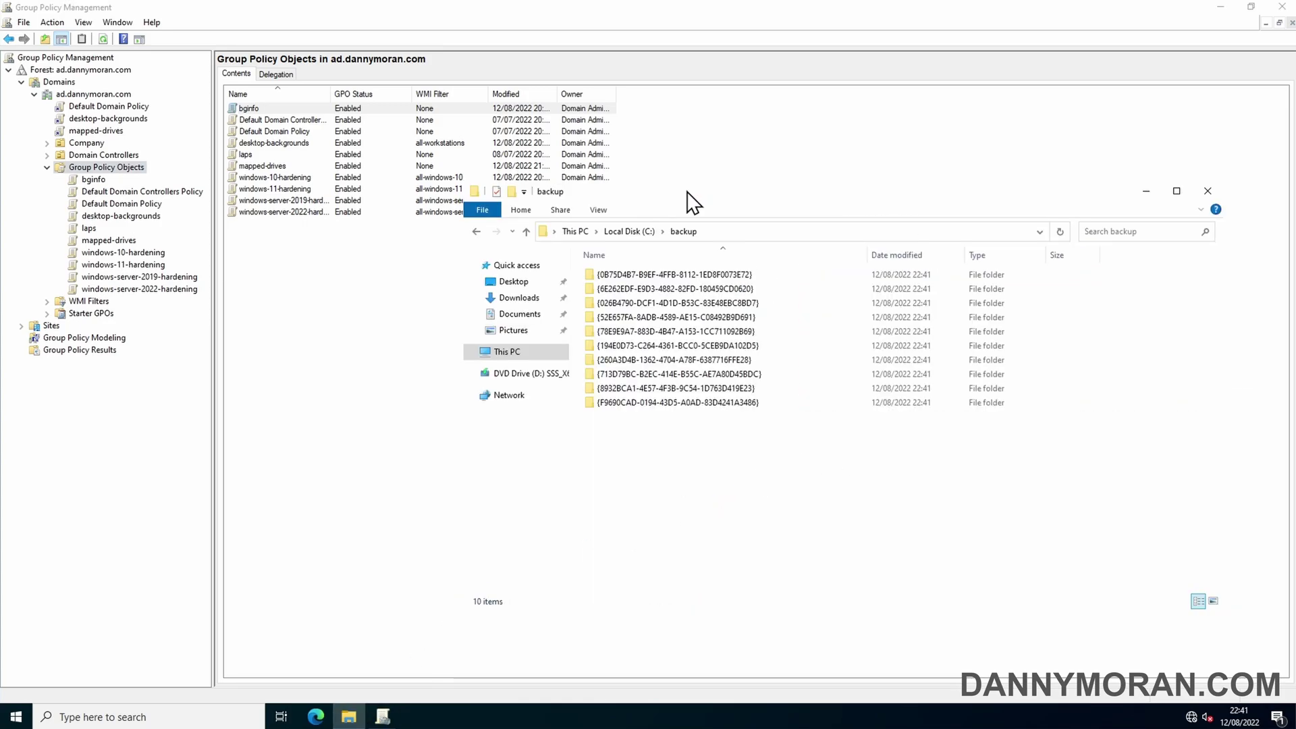
drag(717, 467, 641, 255)
double_click(675, 330)
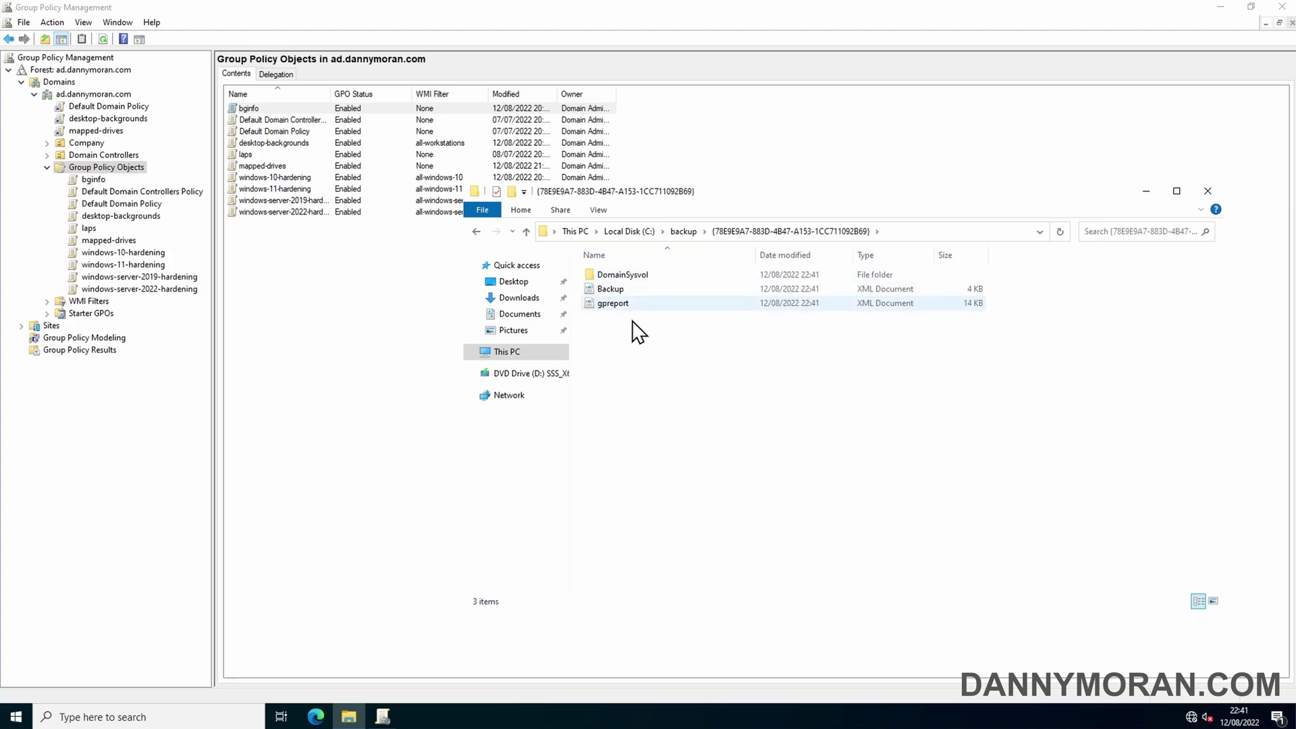
double_click(638, 275)
click(634, 277)
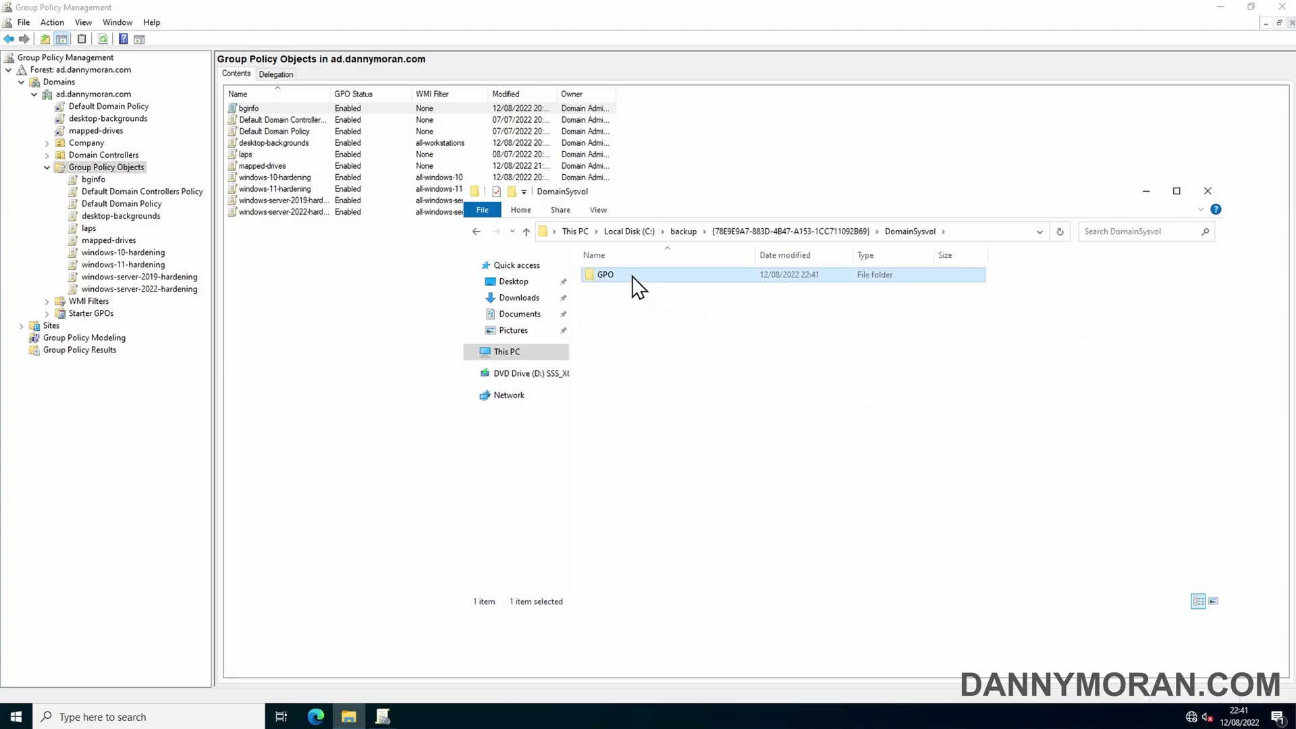
double_click(635, 276)
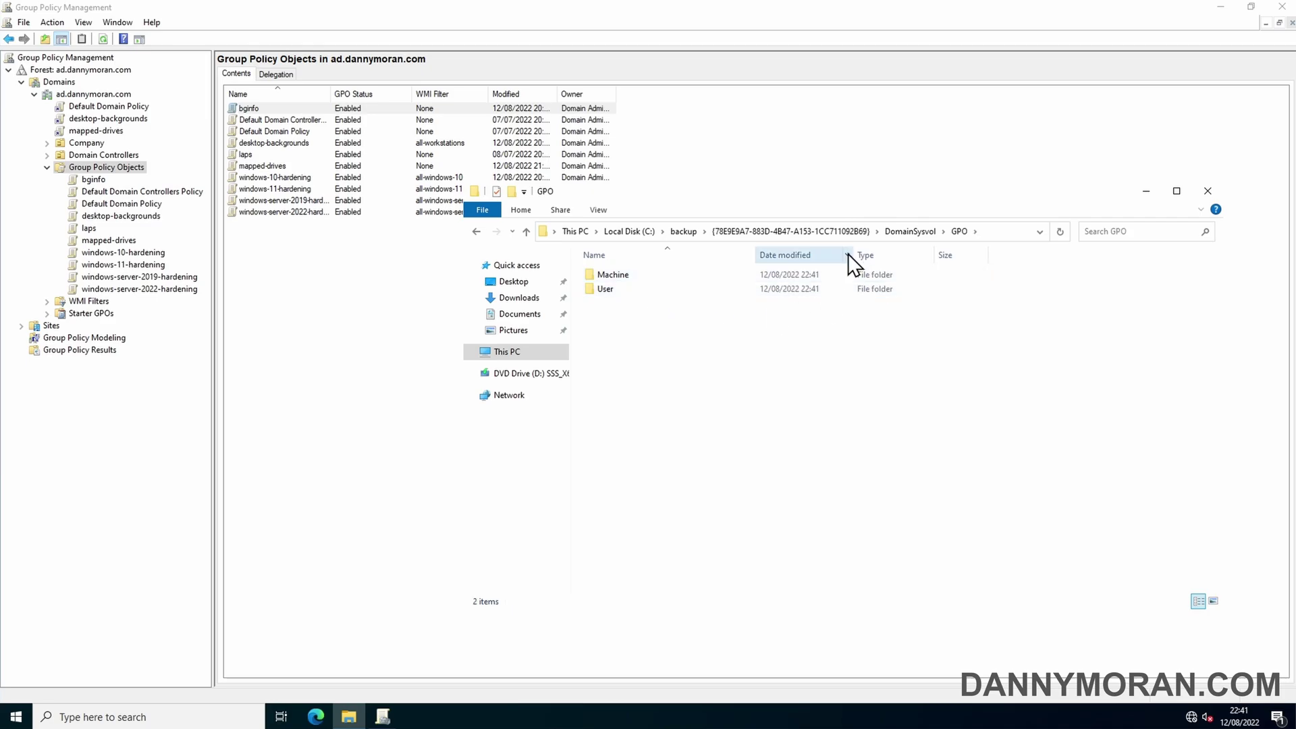
click(759, 232)
click(694, 232)
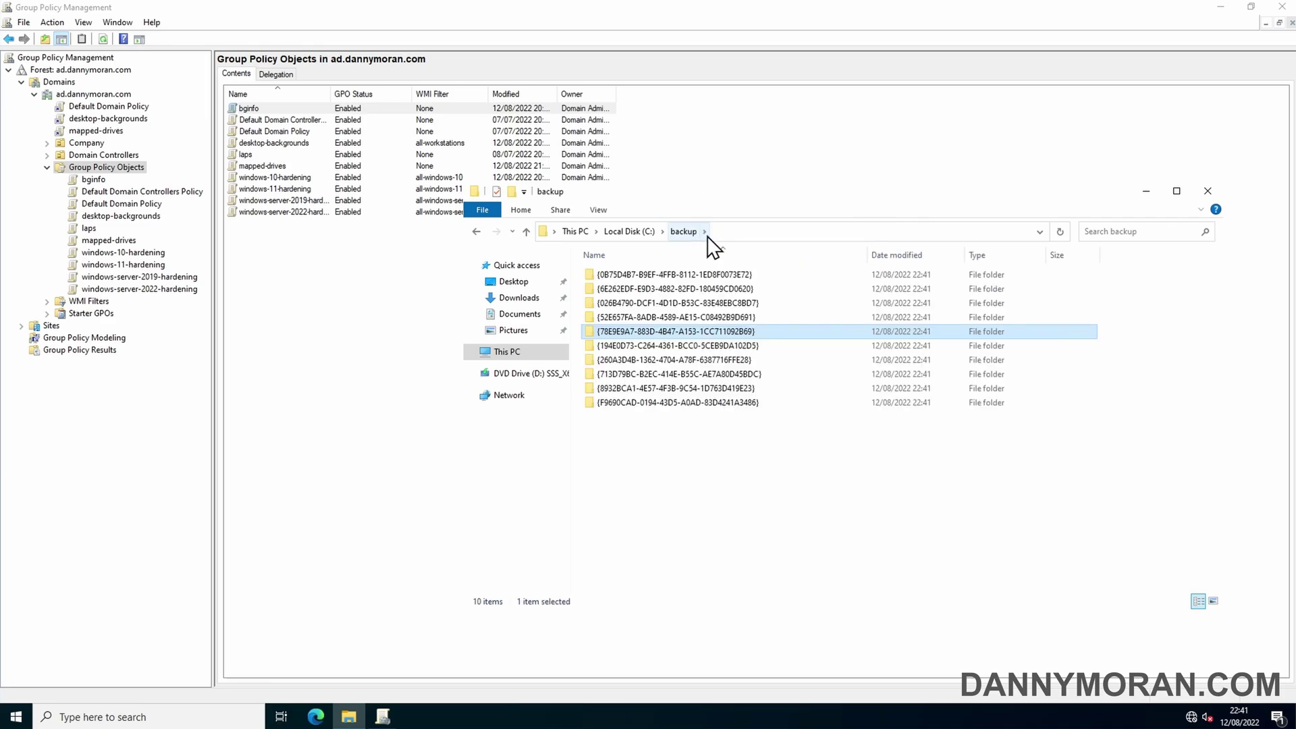
click(1147, 191)
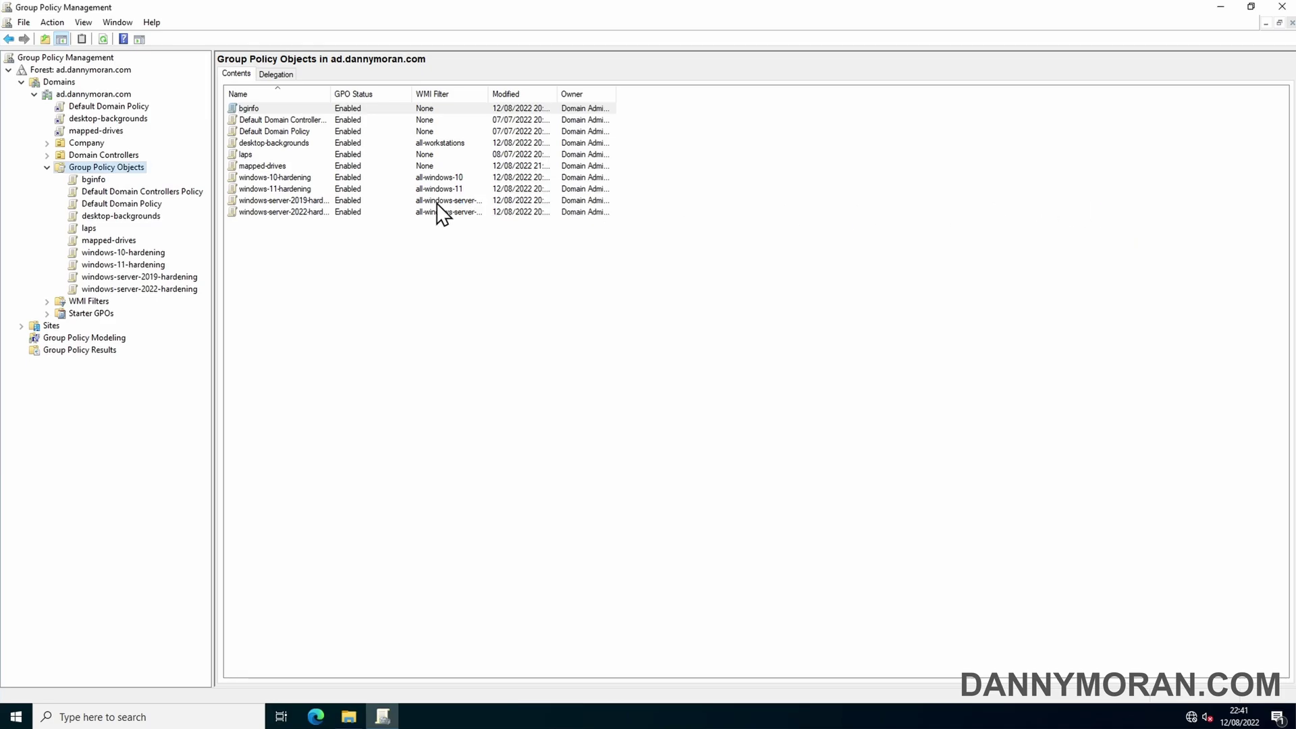
Review the backed-up GPOs stored in C:\Backup through Manage Backups, widening the Name column to show full names.
right_click(116, 167)
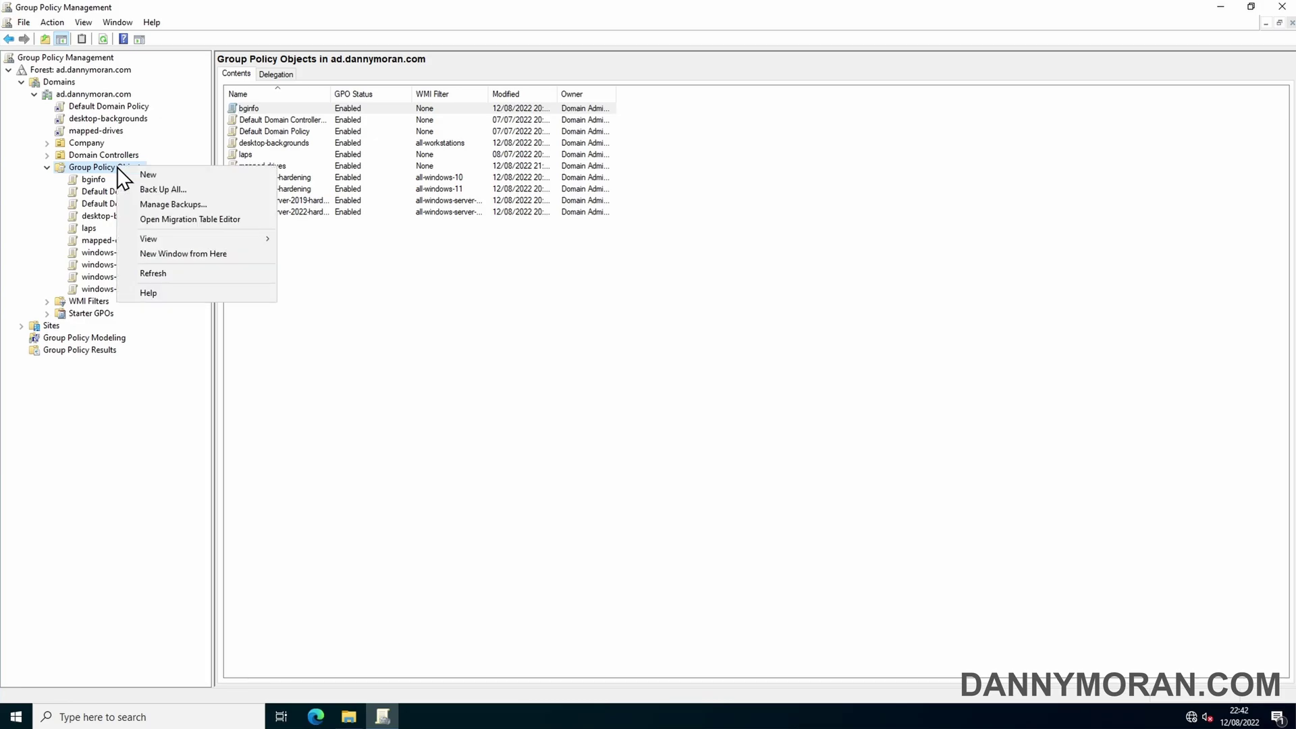
click(177, 204)
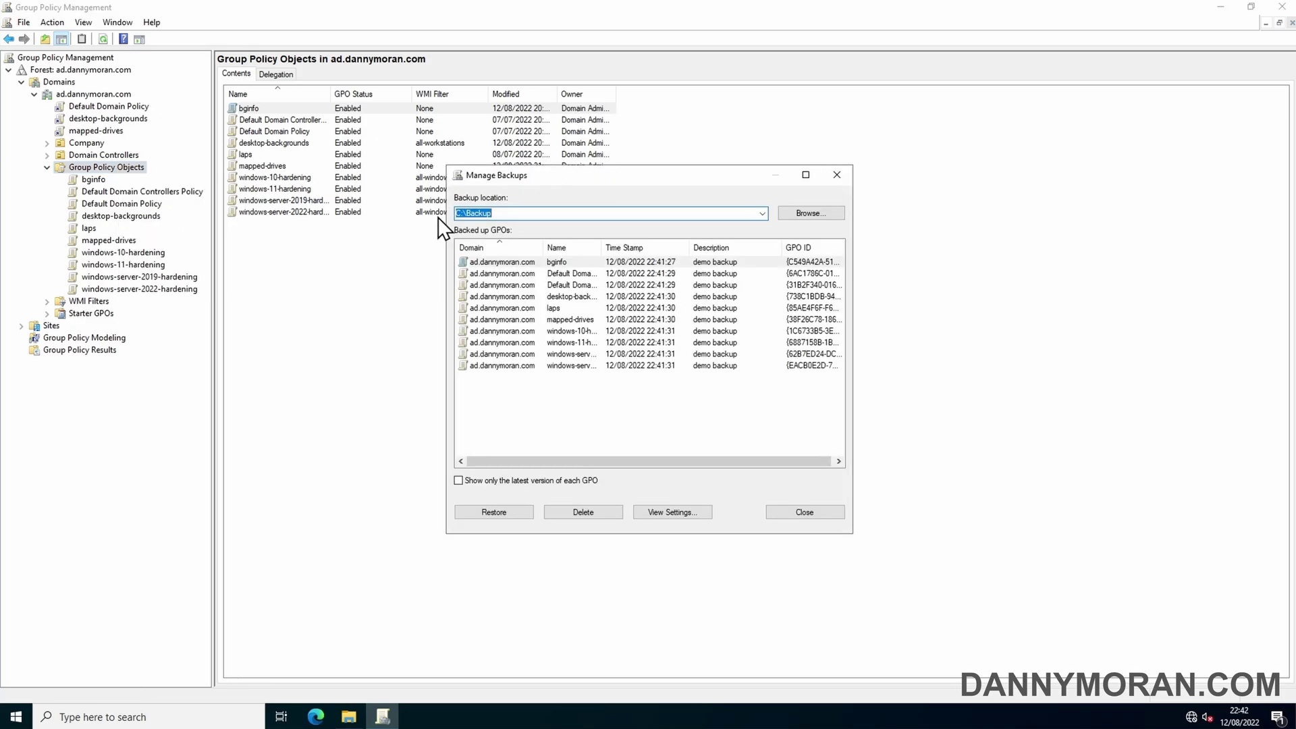
click(544, 213)
drag(476, 213, 367, 210)
click(539, 214)
drag(539, 214, 407, 210)
click(505, 213)
double_click(602, 247)
click(522, 331)
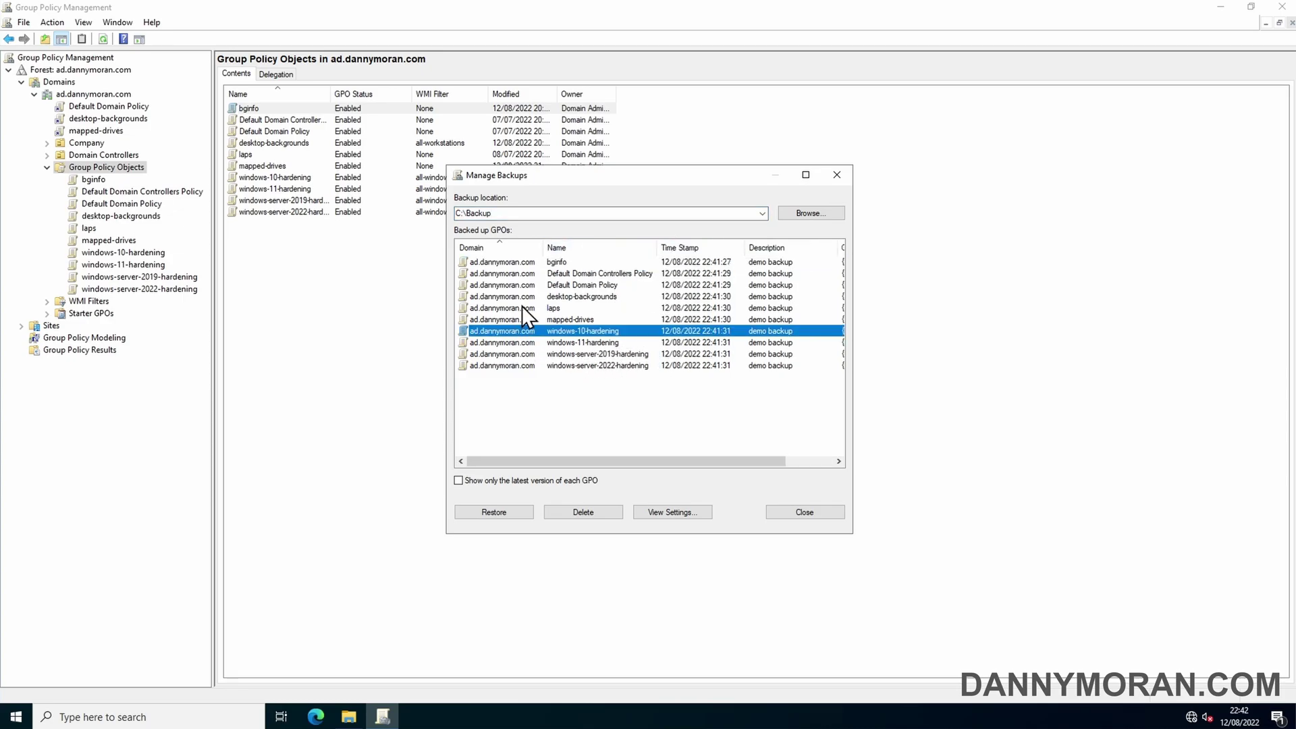
click(525, 285)
click(524, 354)
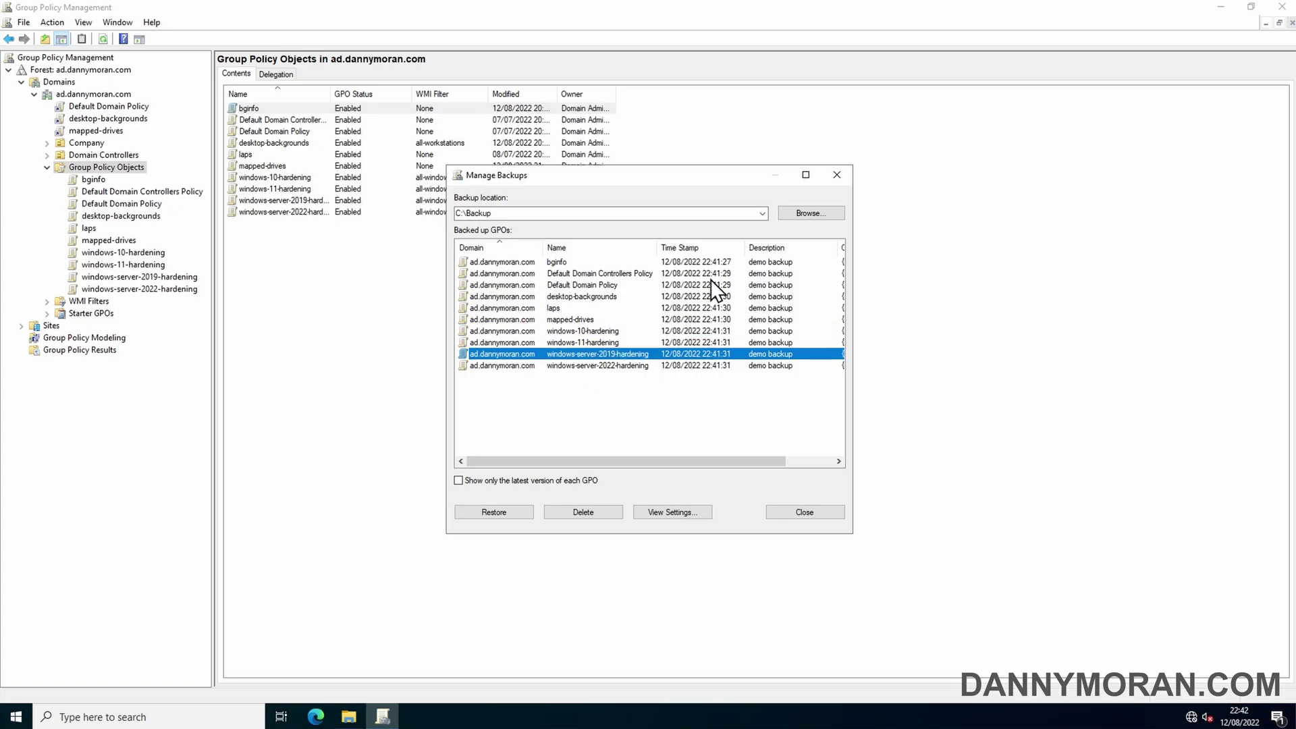
click(835, 175)
Open the mapped-drives GPO for editing and go to the Drive Maps preferences under User Configuration.
click(122, 239)
right_click(122, 239)
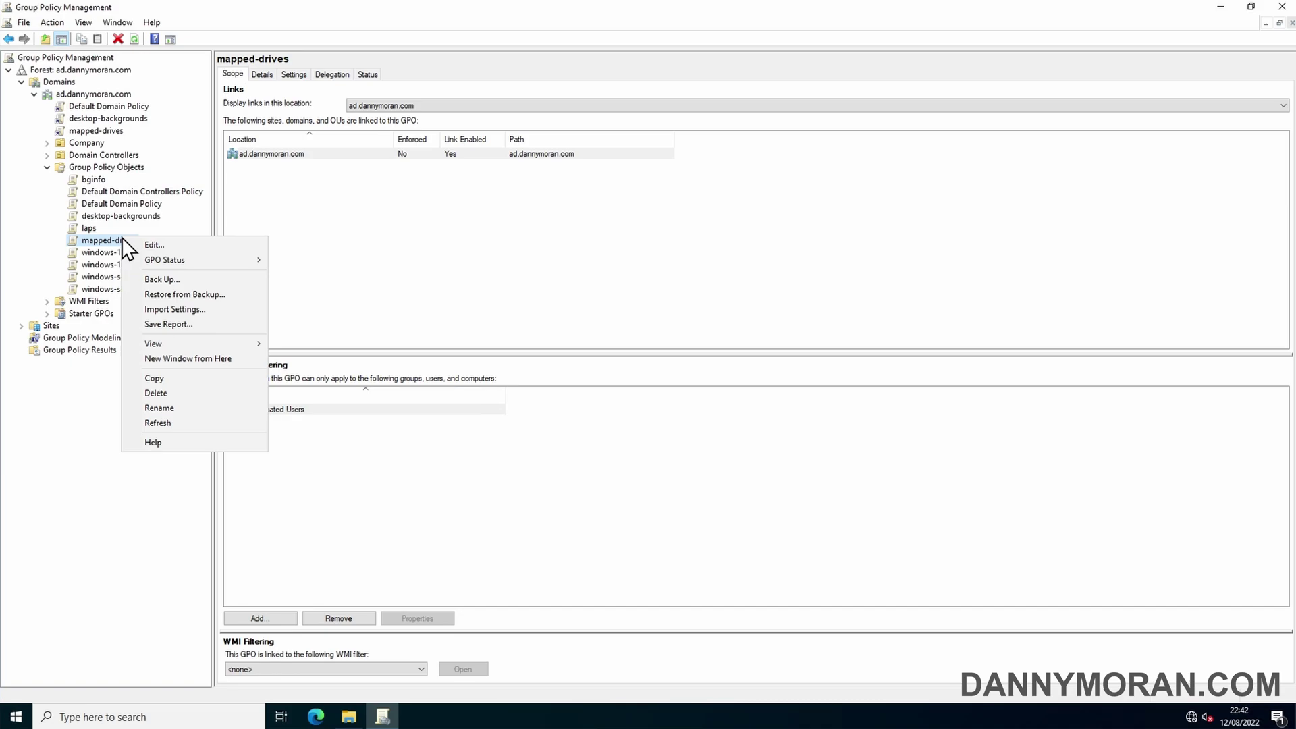
click(173, 246)
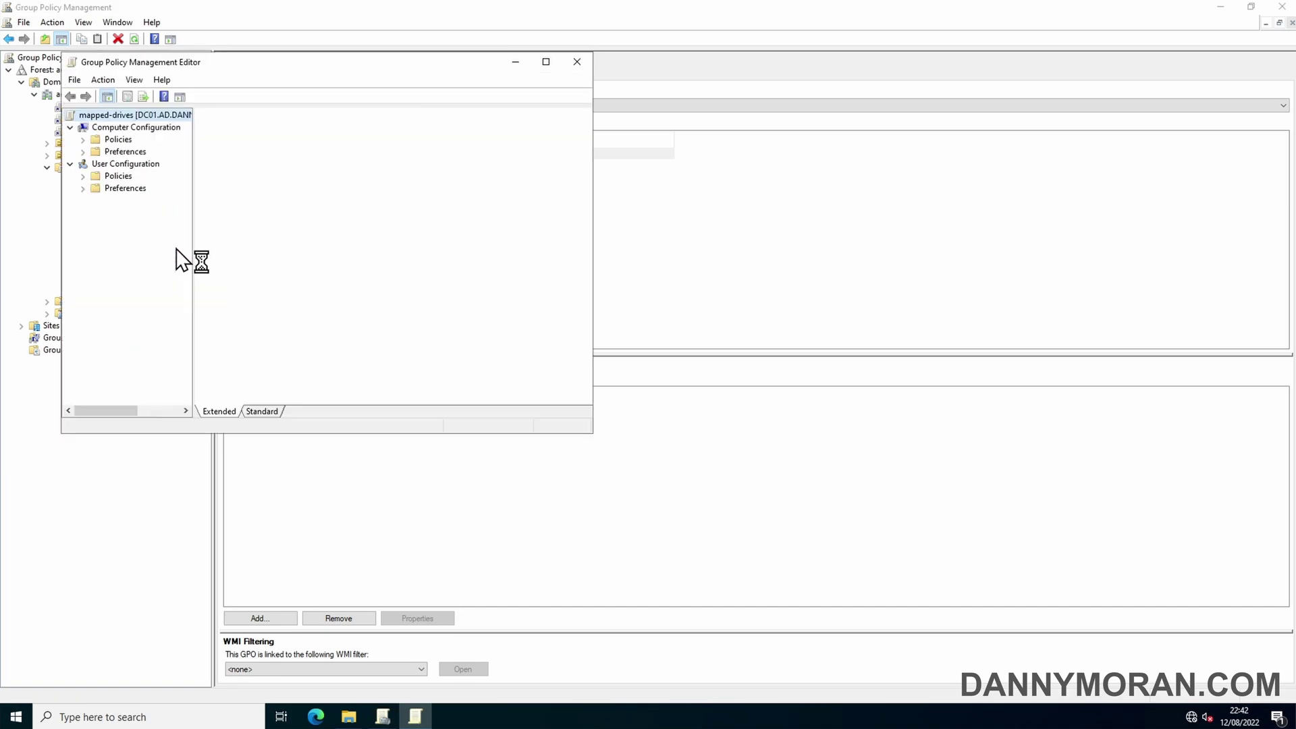
click(84, 188)
click(96, 200)
click(150, 224)
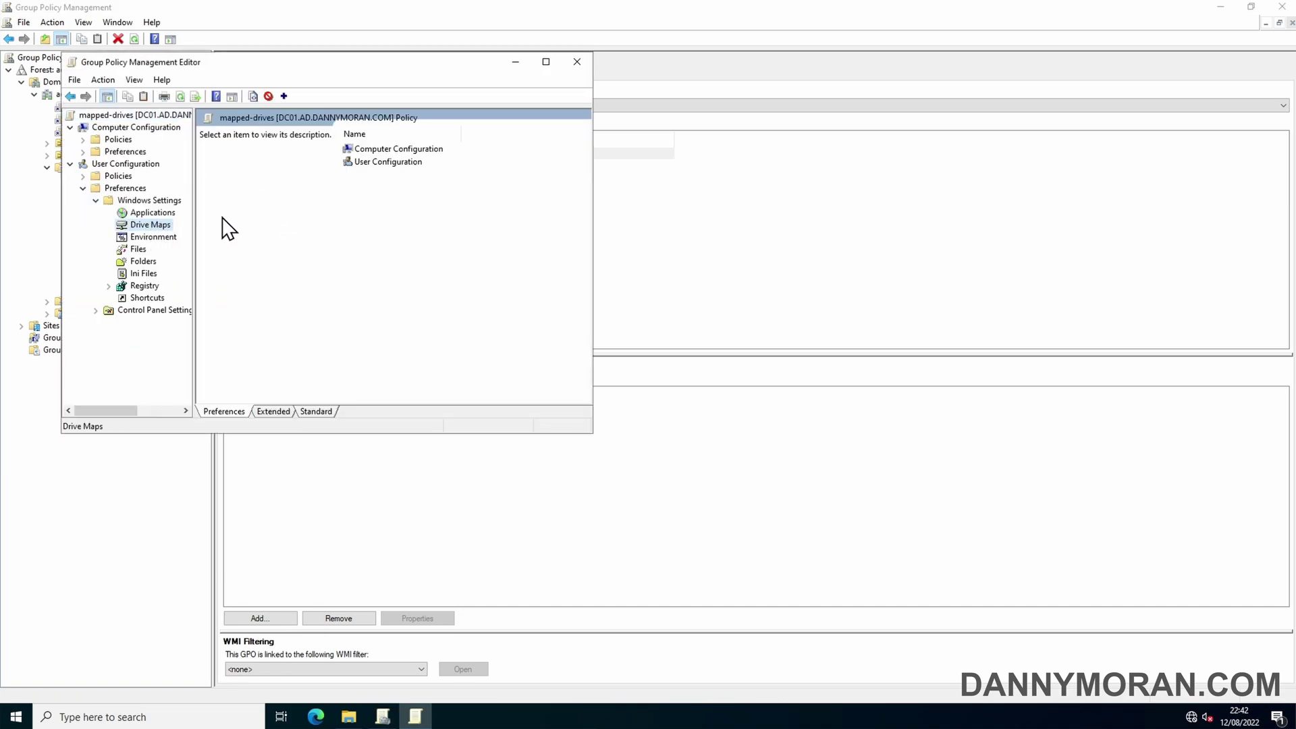
Add a mapped drive for \\DC01\Shares labelled "Shares" with drive letter Z, and close the policy editor.
right_click(380, 204)
mouse_move(444, 211)
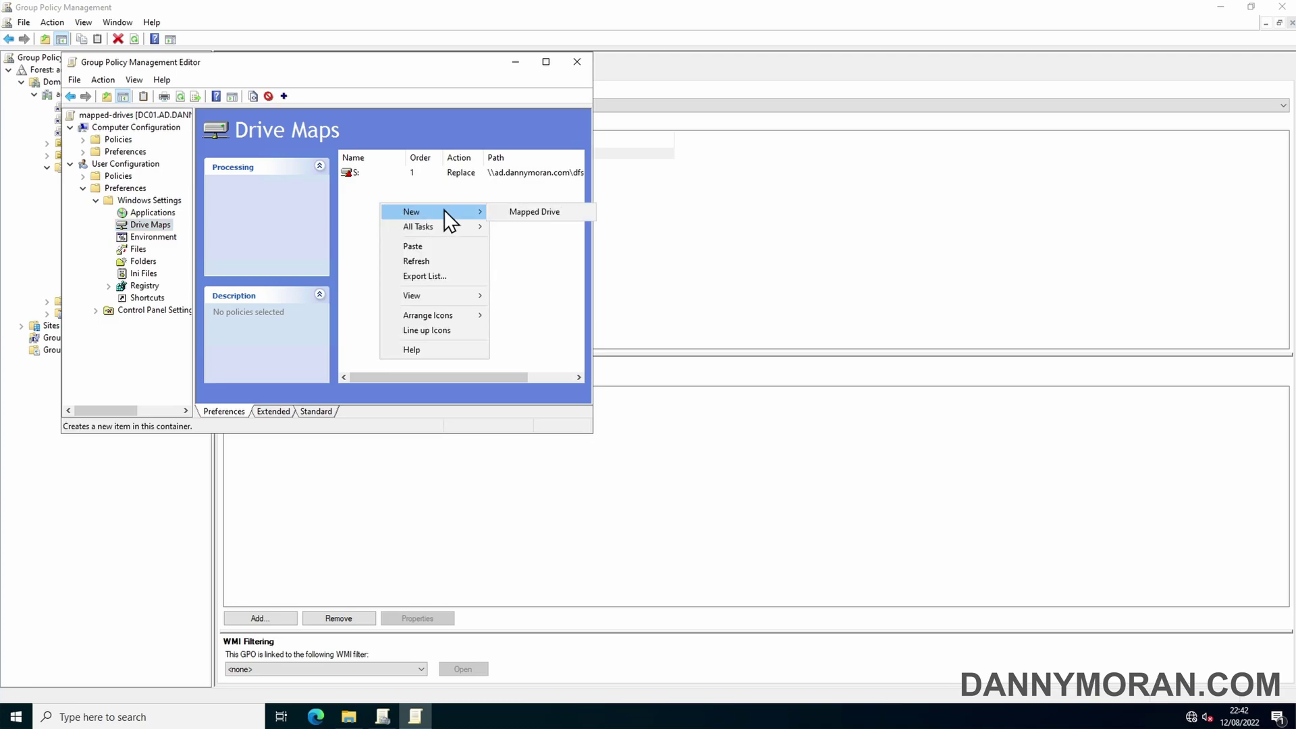
click(534, 211)
click(290, 172)
text(\\DC01\Shares)
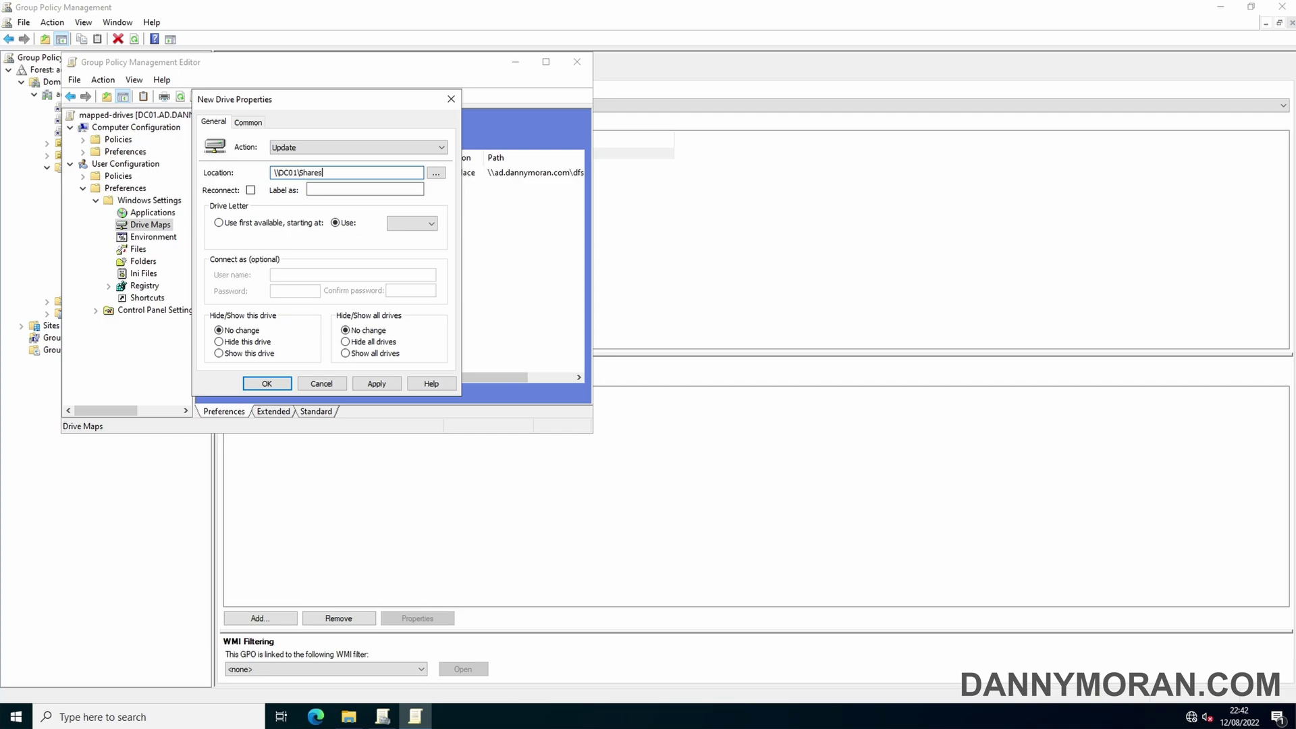
click(338, 189)
text(Shares)
click(412, 224)
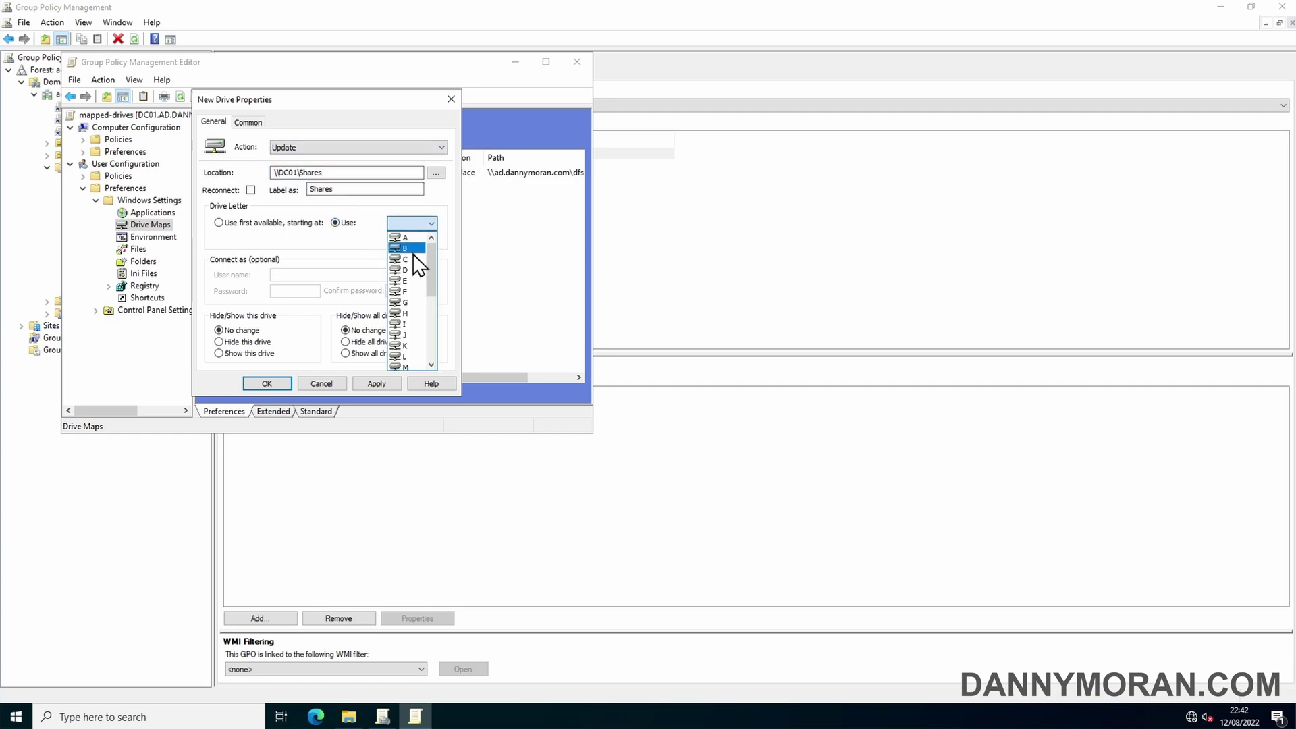
click(401, 354)
click(368, 384)
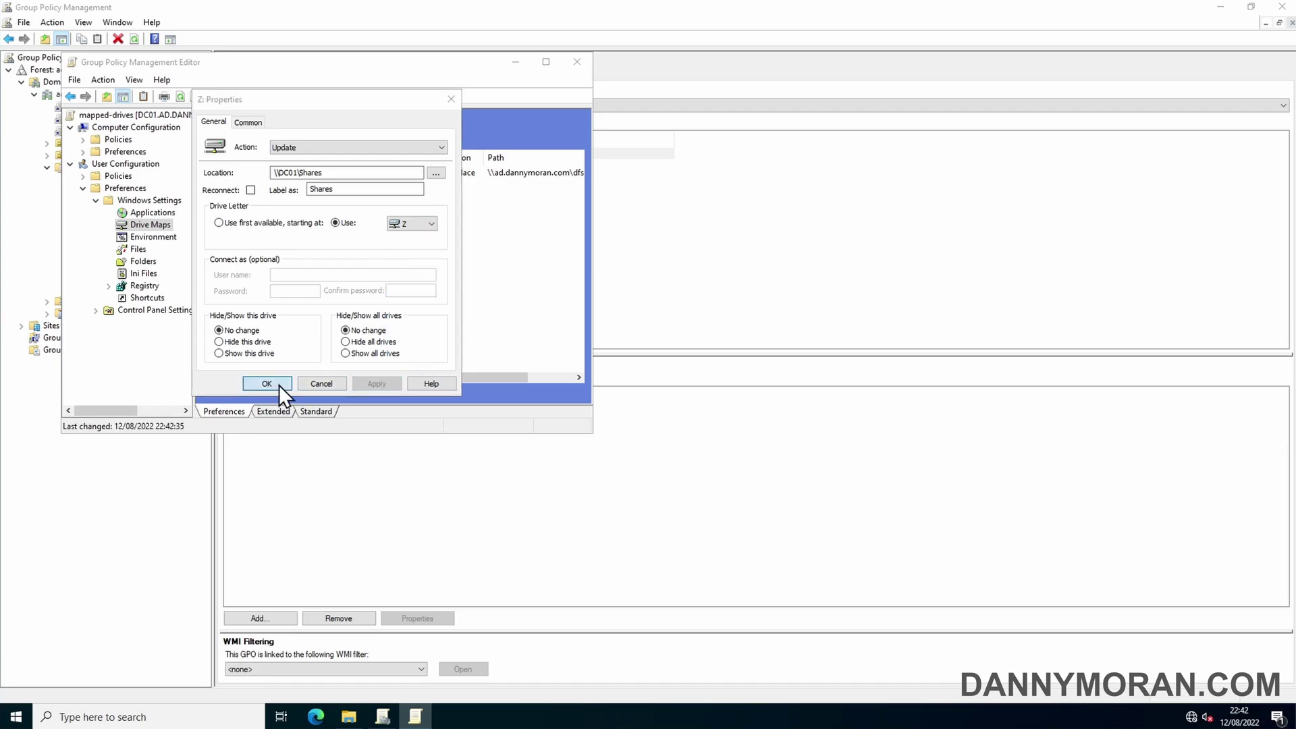
click(271, 384)
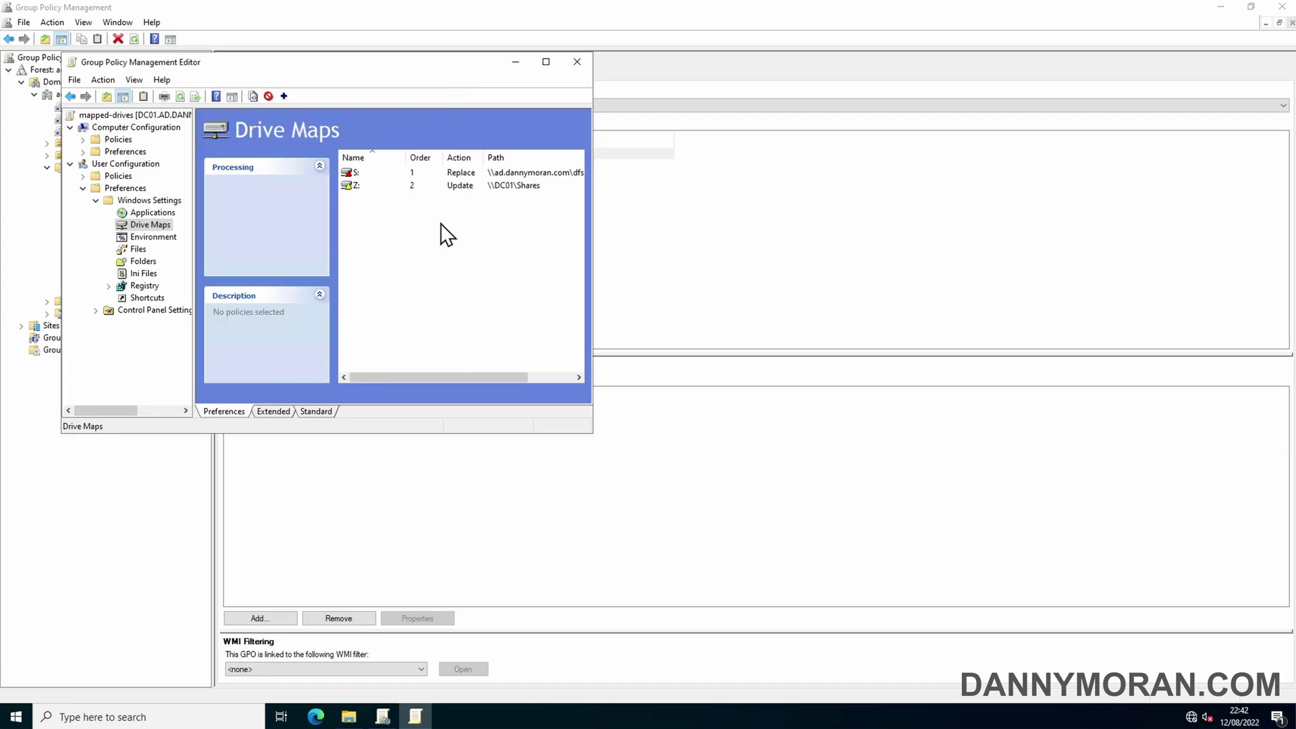
click(577, 62)
Review the mapped-drives GPO's full settings report, examining the properties of the Z drive map.
click(262, 75)
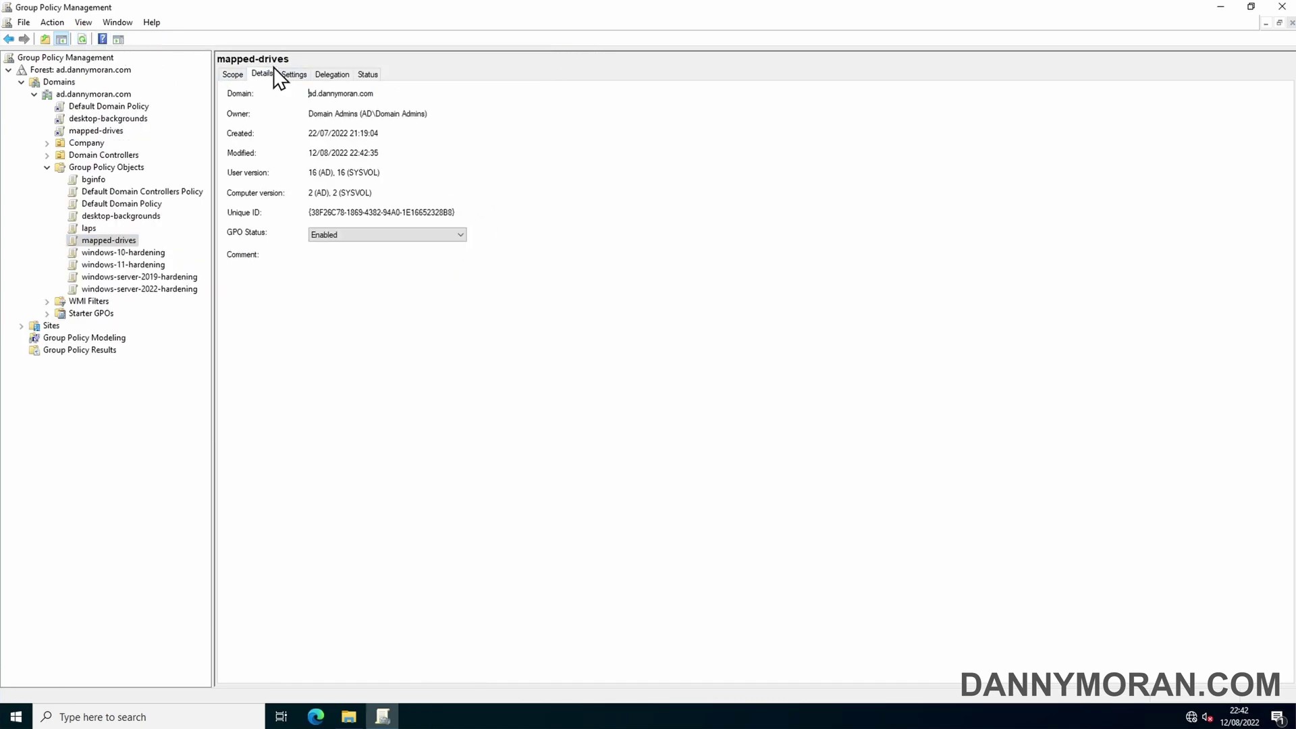
click(294, 74)
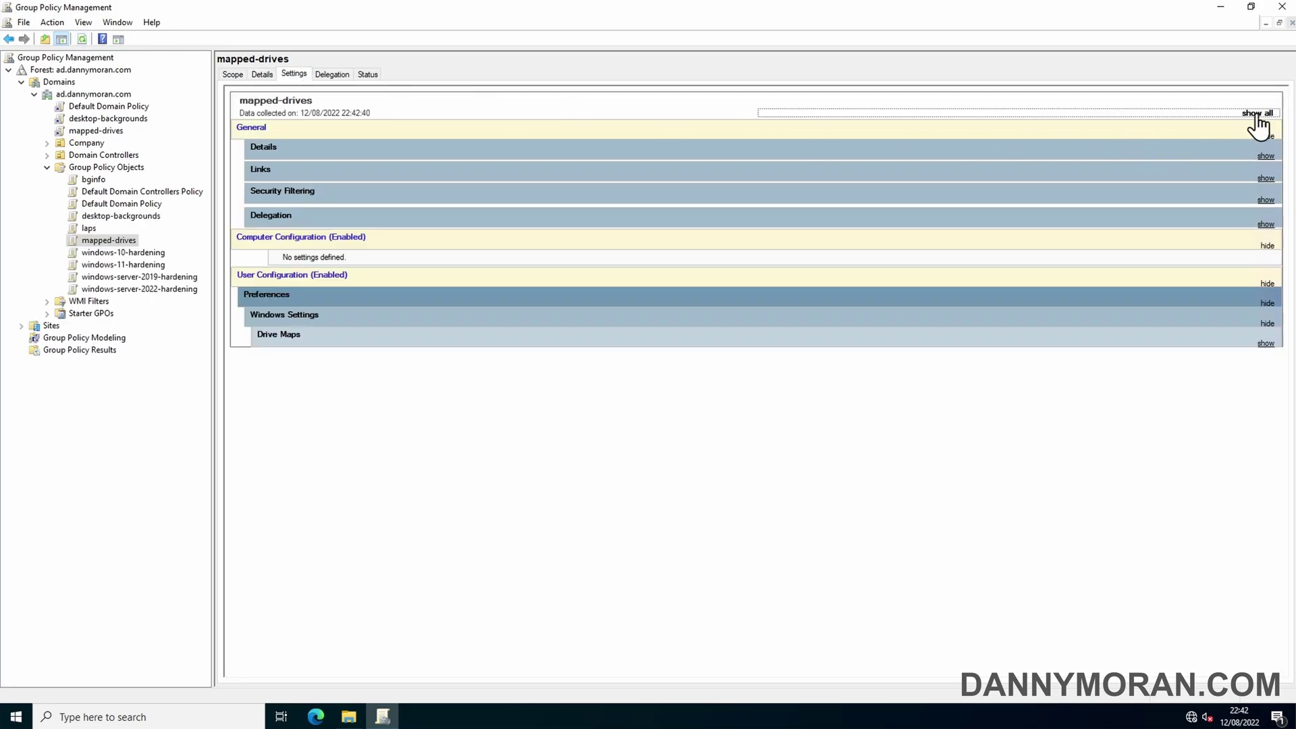
click(1257, 114)
scroll(999, 324, down, 10)
scroll(979, 354, down, 1)
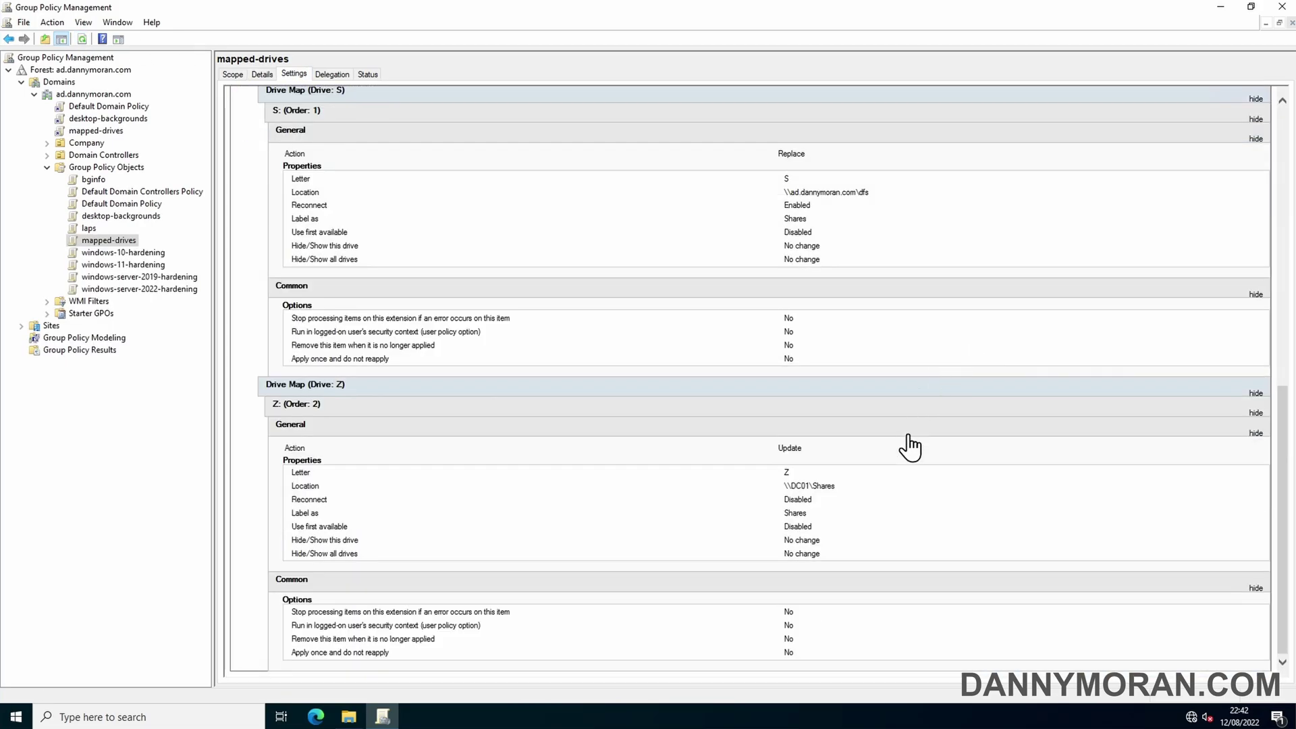
drag(830, 537, 721, 472)
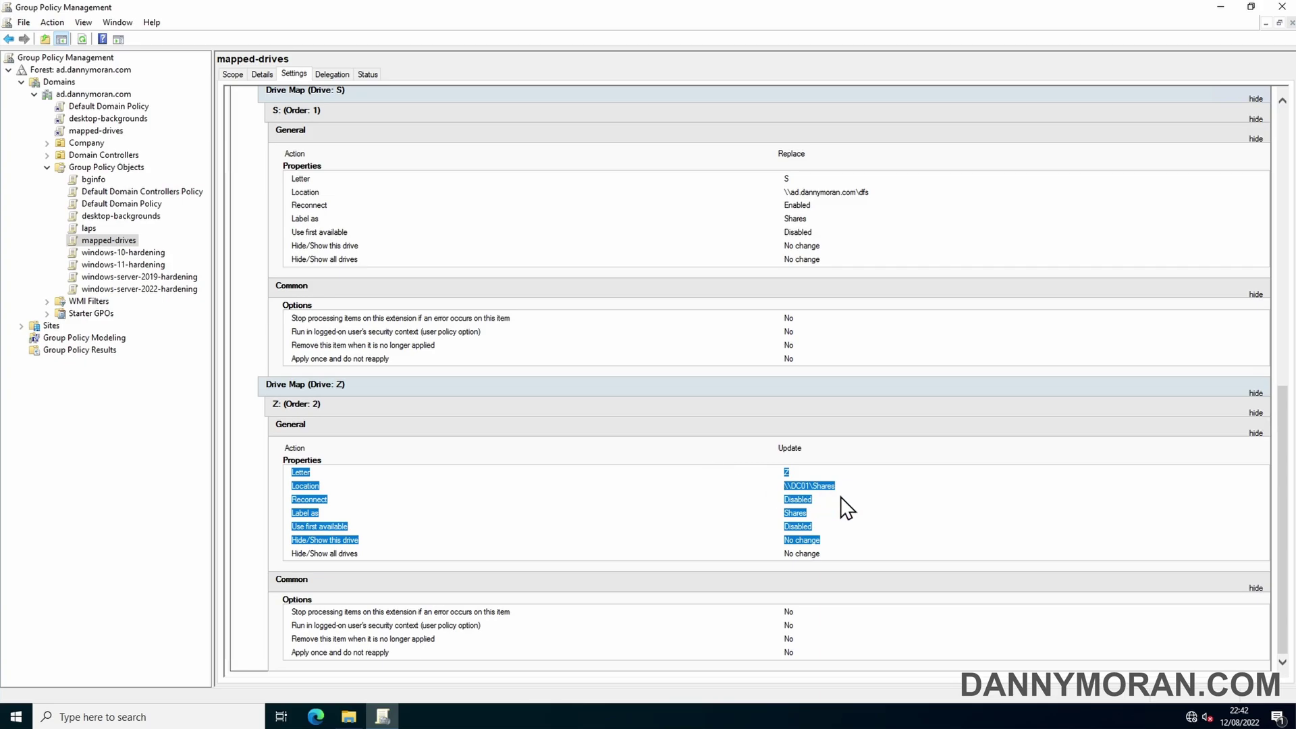
click(819, 480)
Restore the mapped-drives GPO from its "demo backup" copy in C:\Backup through Manage Backups, and close the backup manager.
click(103, 243)
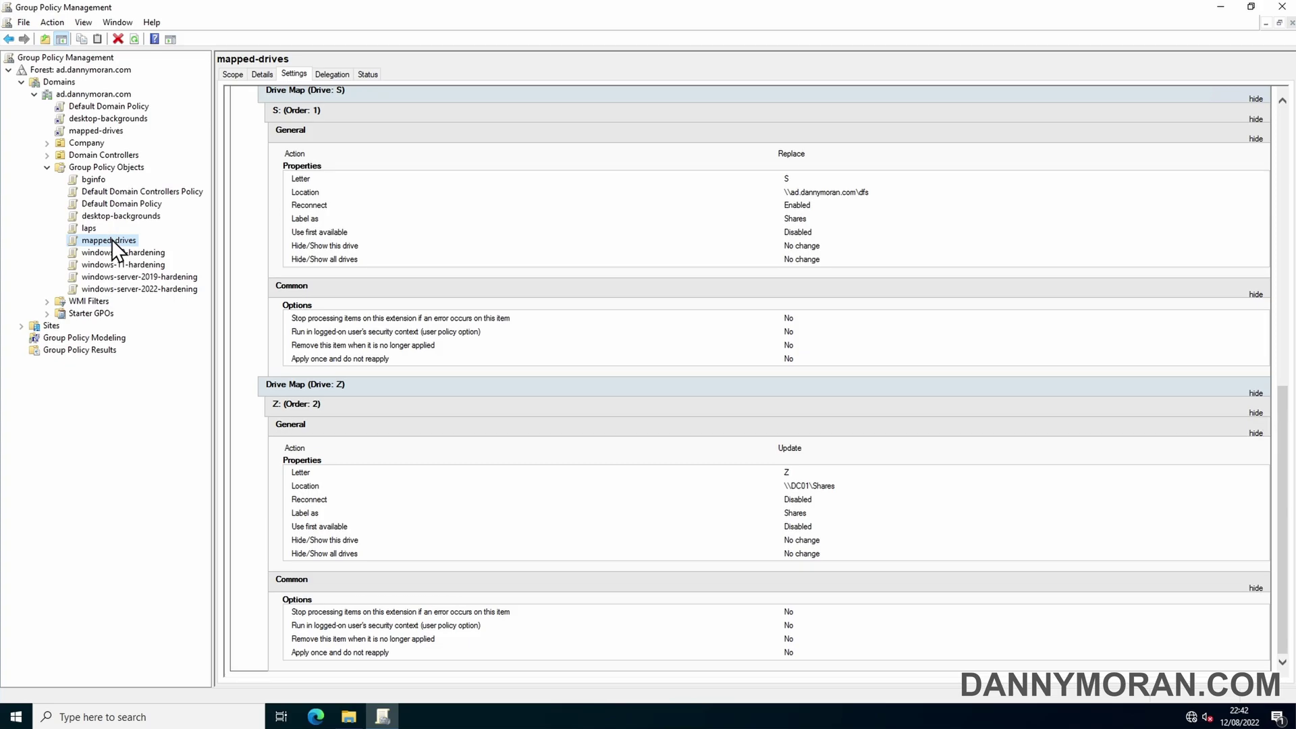
right_click(111, 239)
key(Escape)
double_click(102, 166)
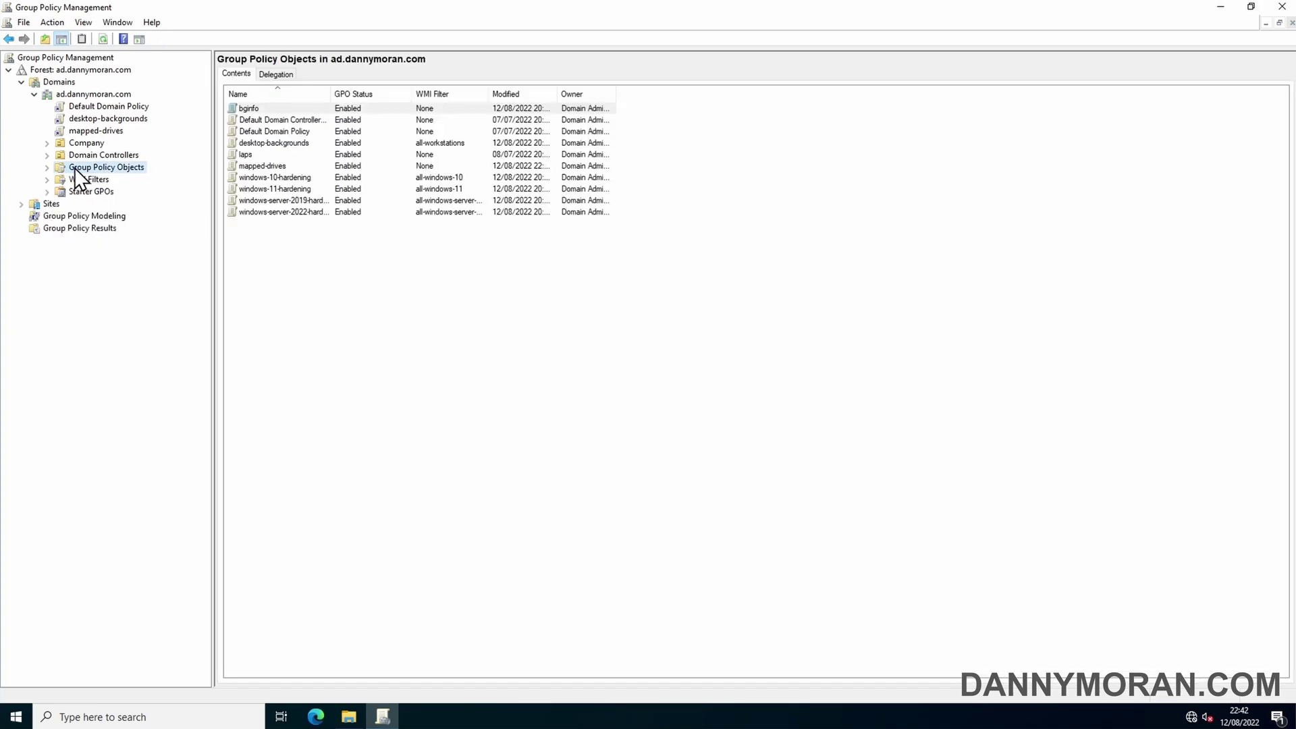
click(48, 168)
right_click(85, 169)
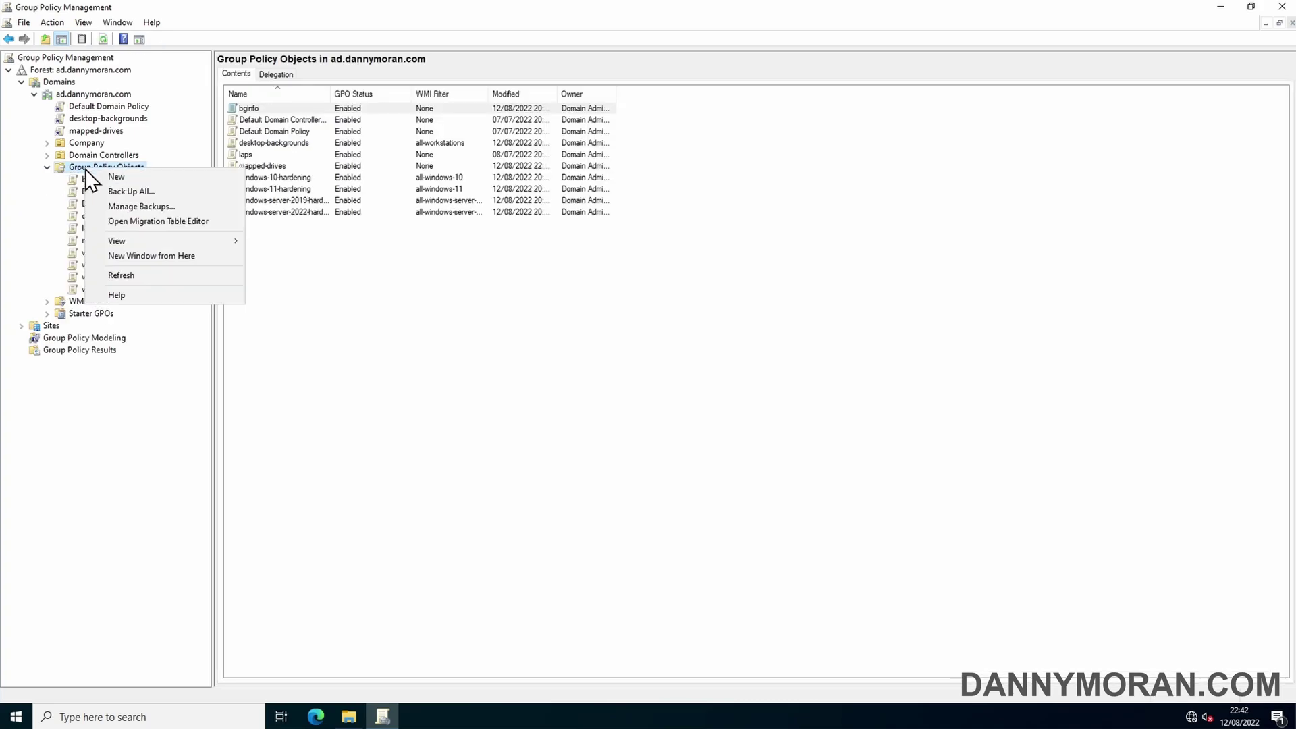
click(139, 206)
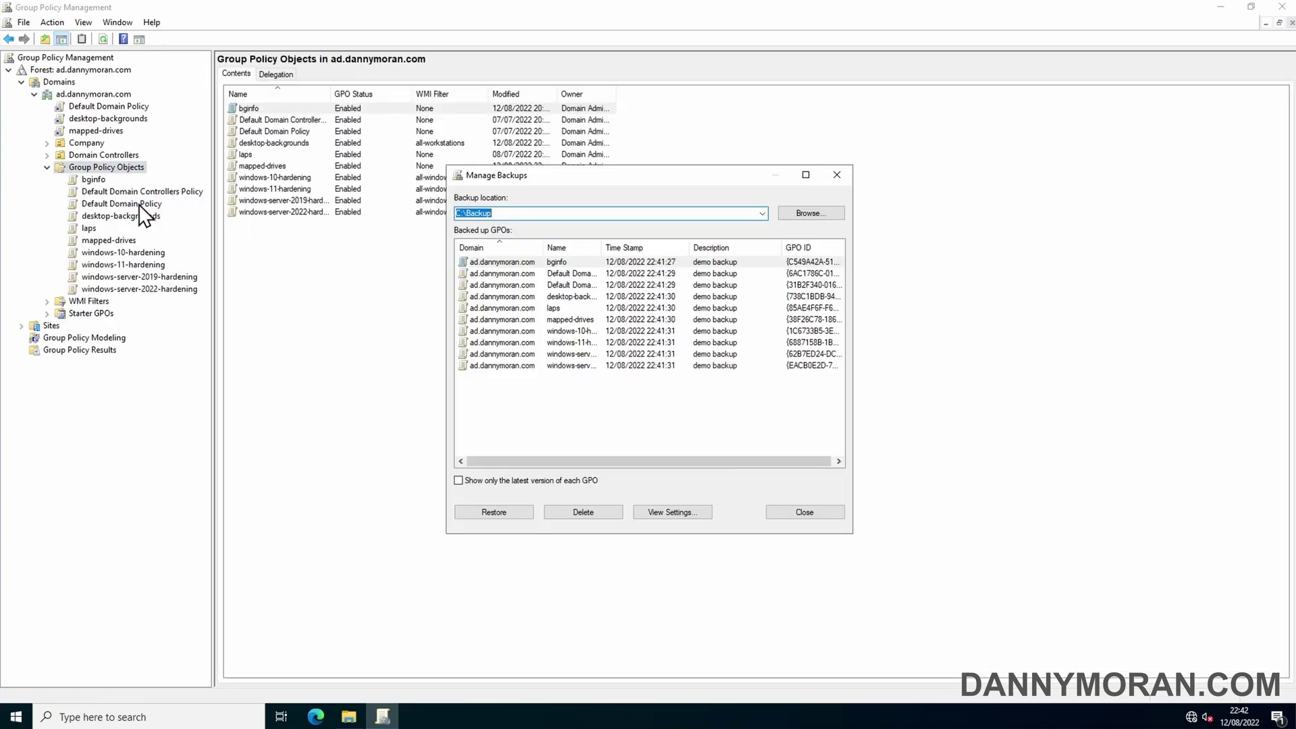
click(556, 320)
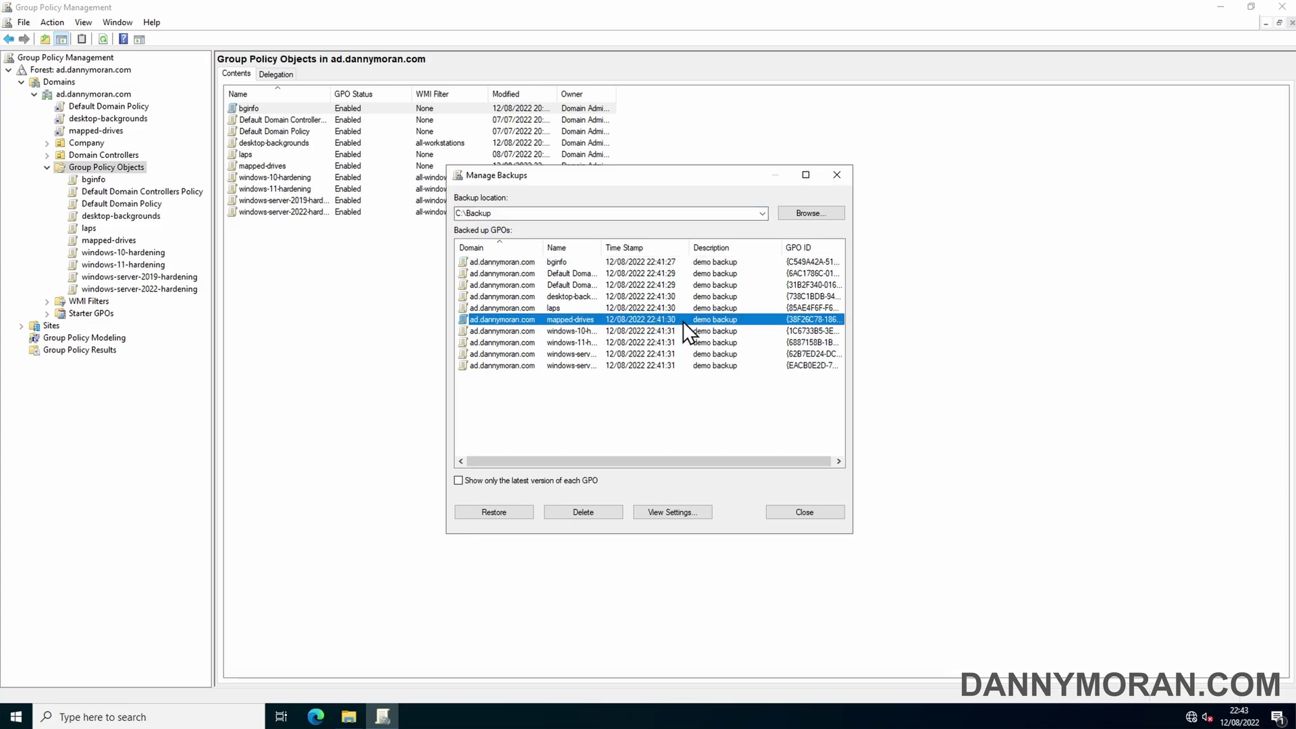
click(506, 514)
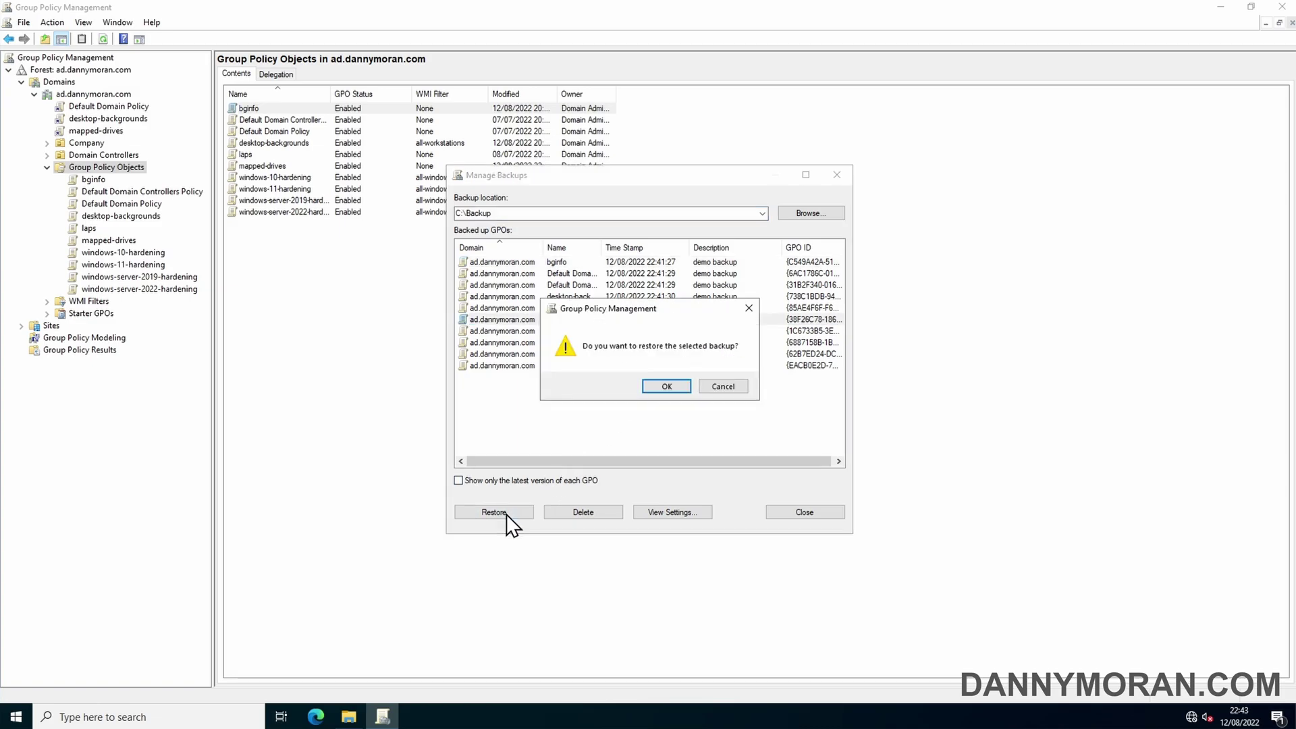
click(667, 386)
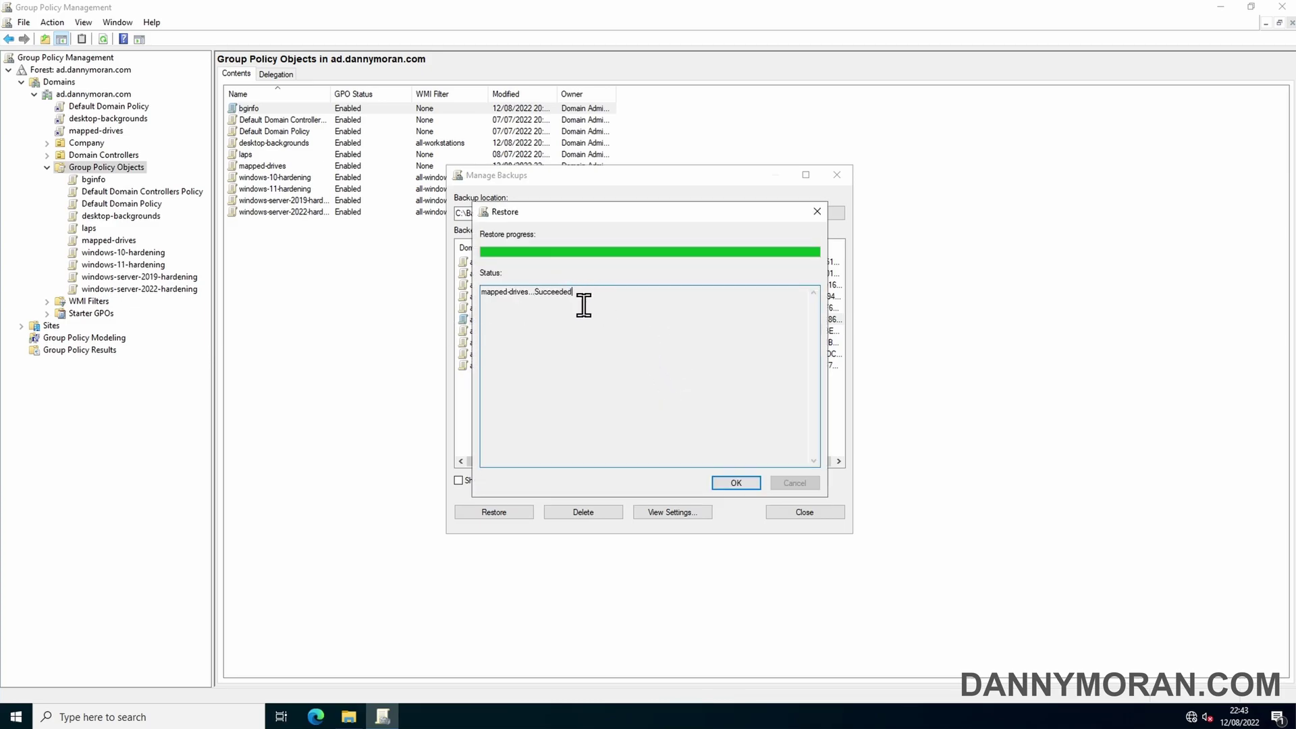
click(728, 481)
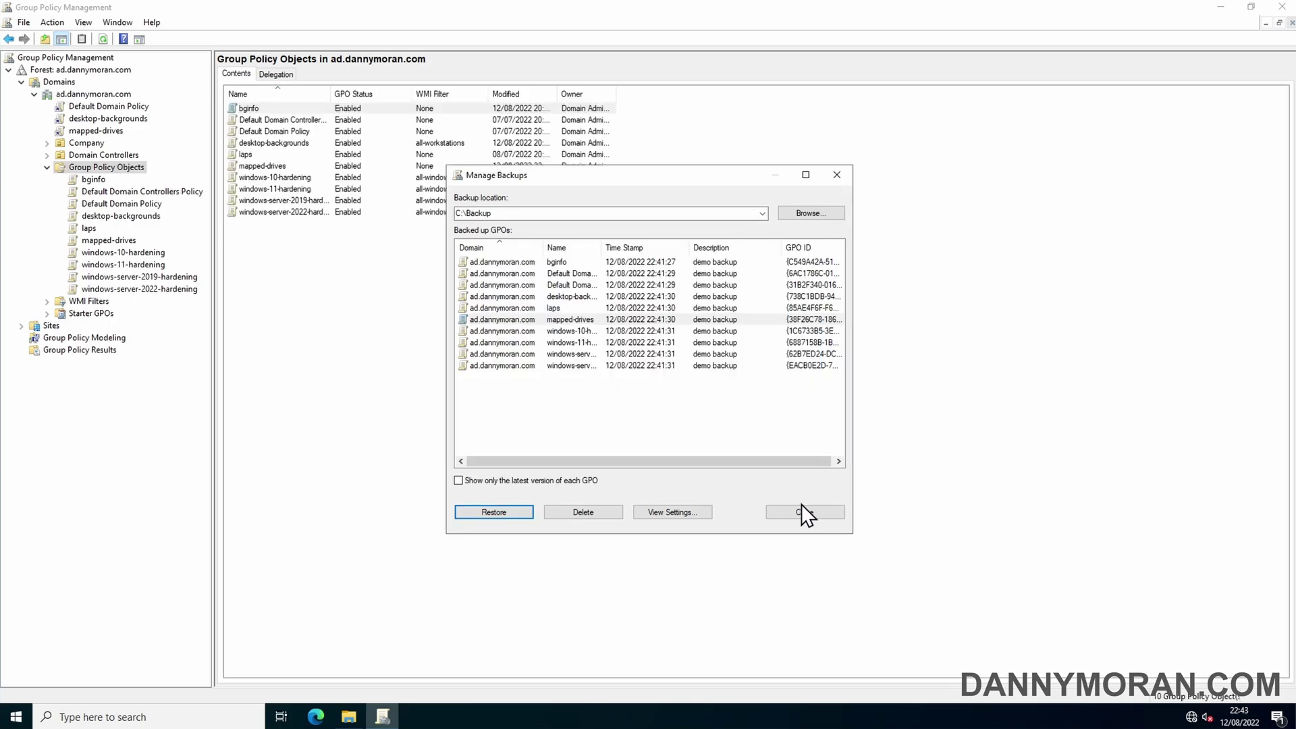
click(803, 512)
Check the Drive Maps section in the restored mapped-drives GPO's fully expanded settings report.
click(109, 240)
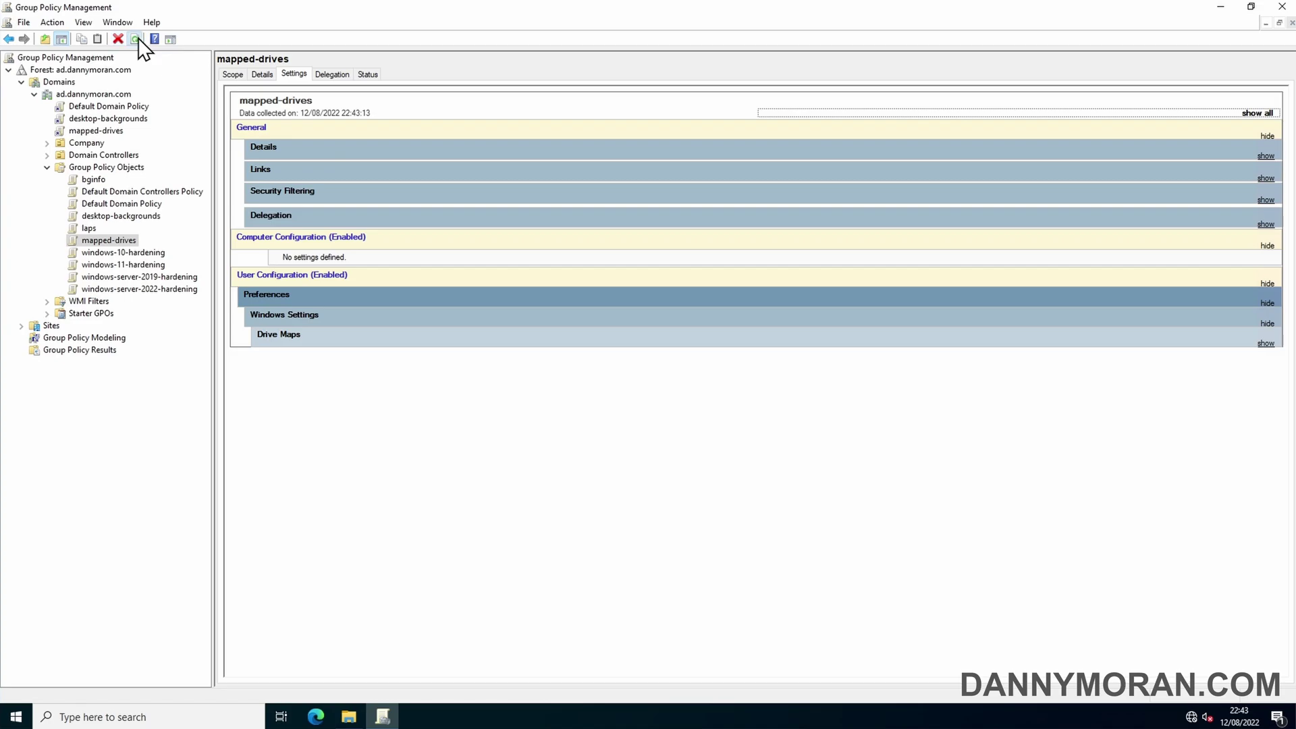
click(1257, 112)
scroll(838, 358, down, 5)
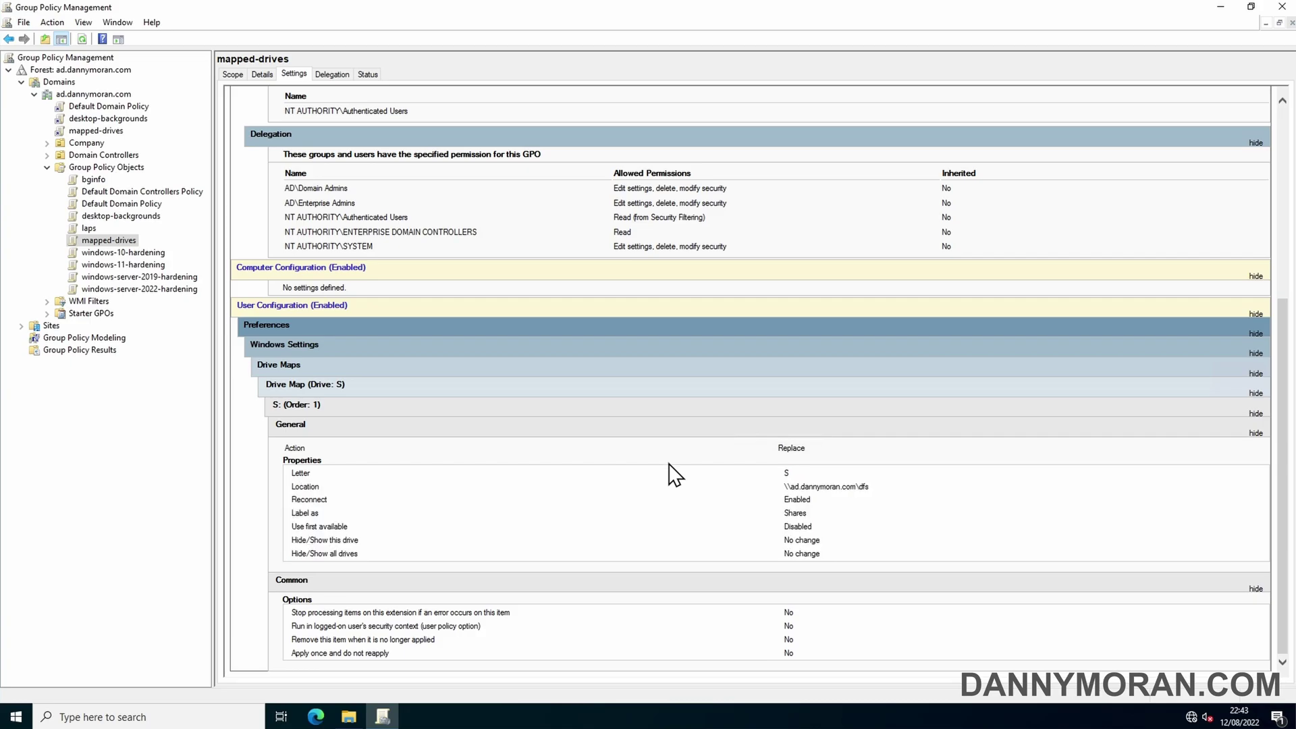
Back up only the mapped-drives GPO to C:\Backup with the description "single backup demo".
right_click(121, 240)
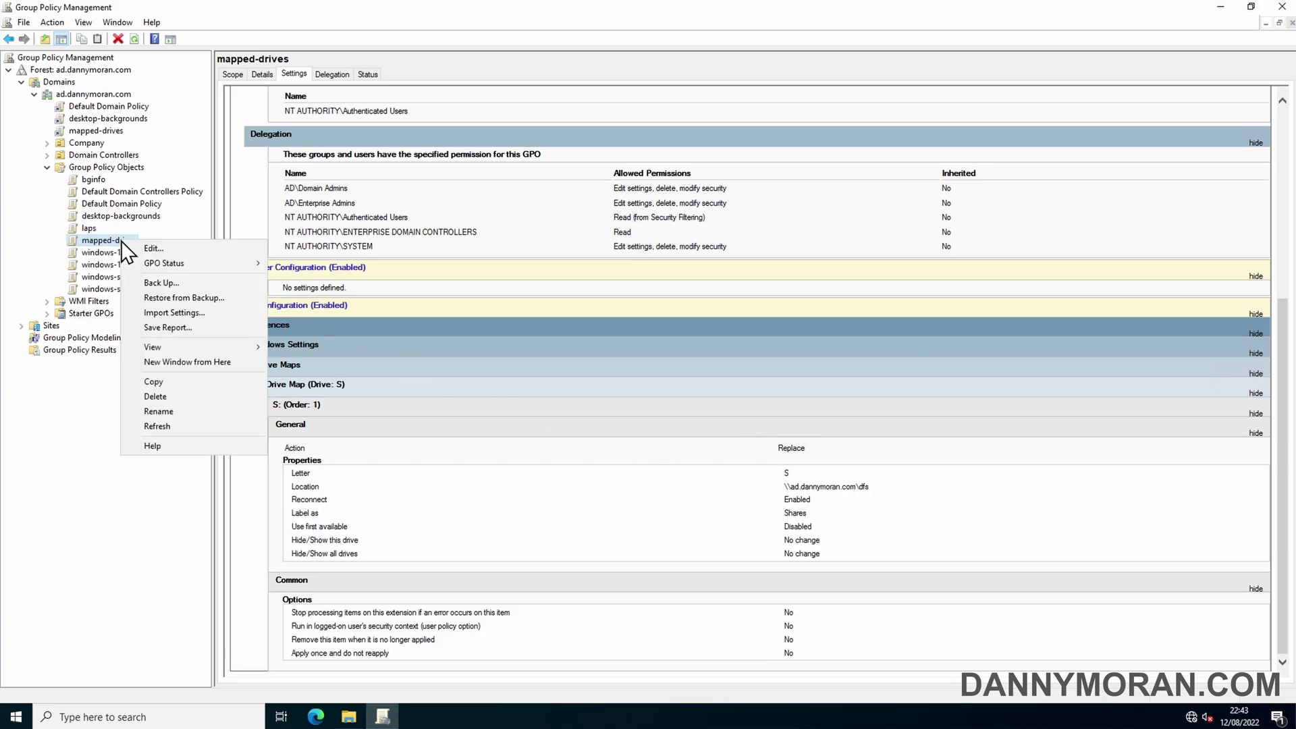
click(196, 283)
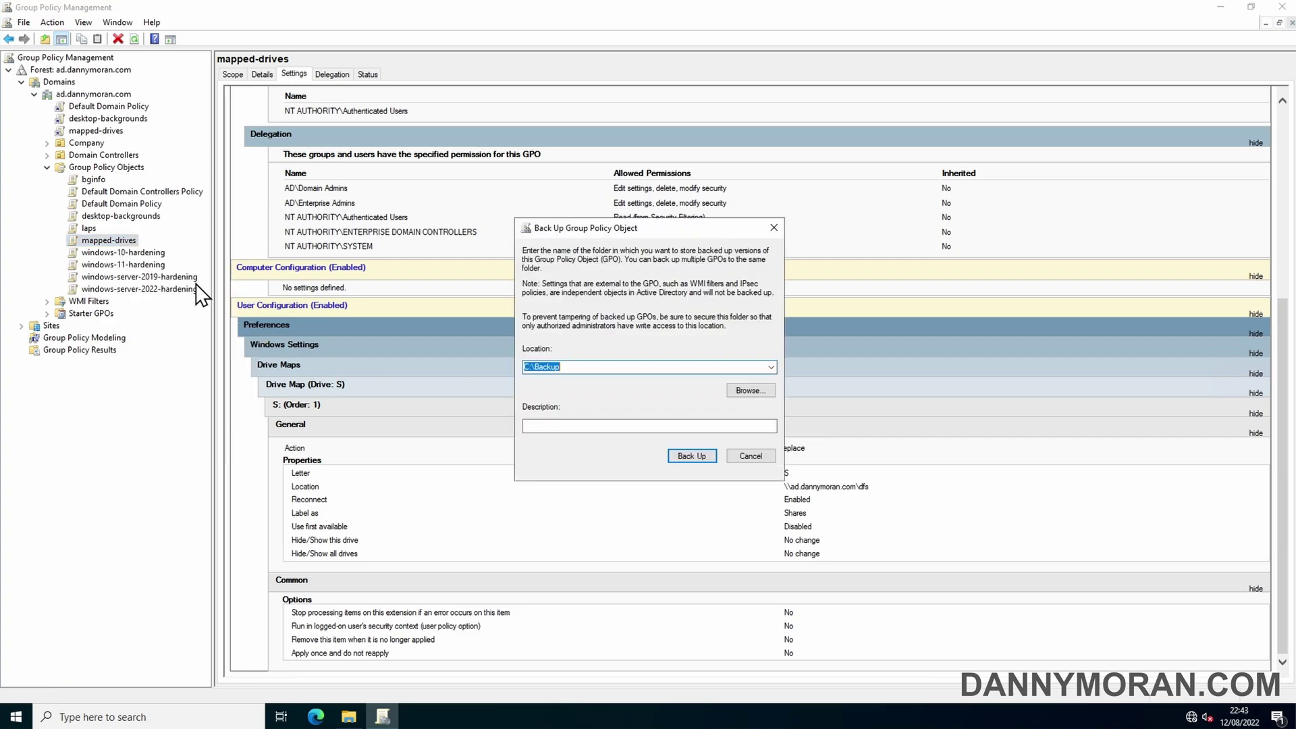
click(579, 366)
click(639, 426)
text(singl)
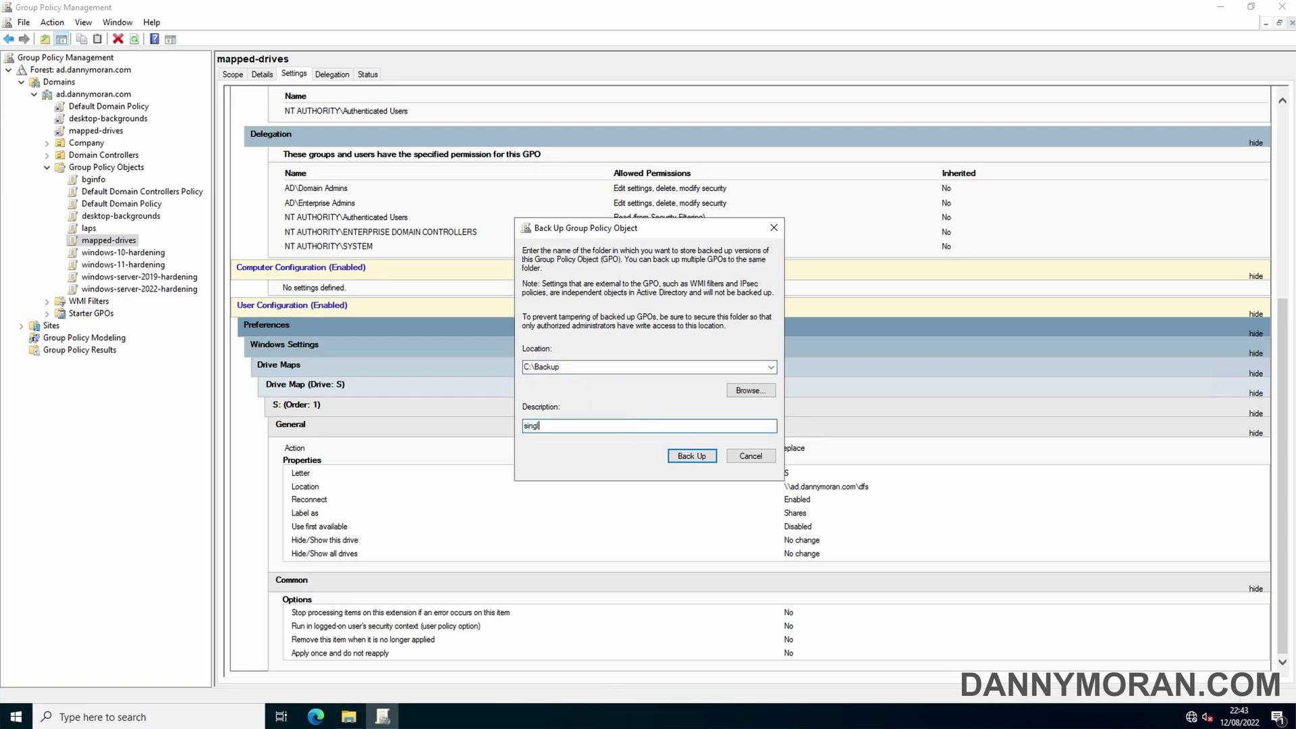
text(e backup demo)
click(696, 456)
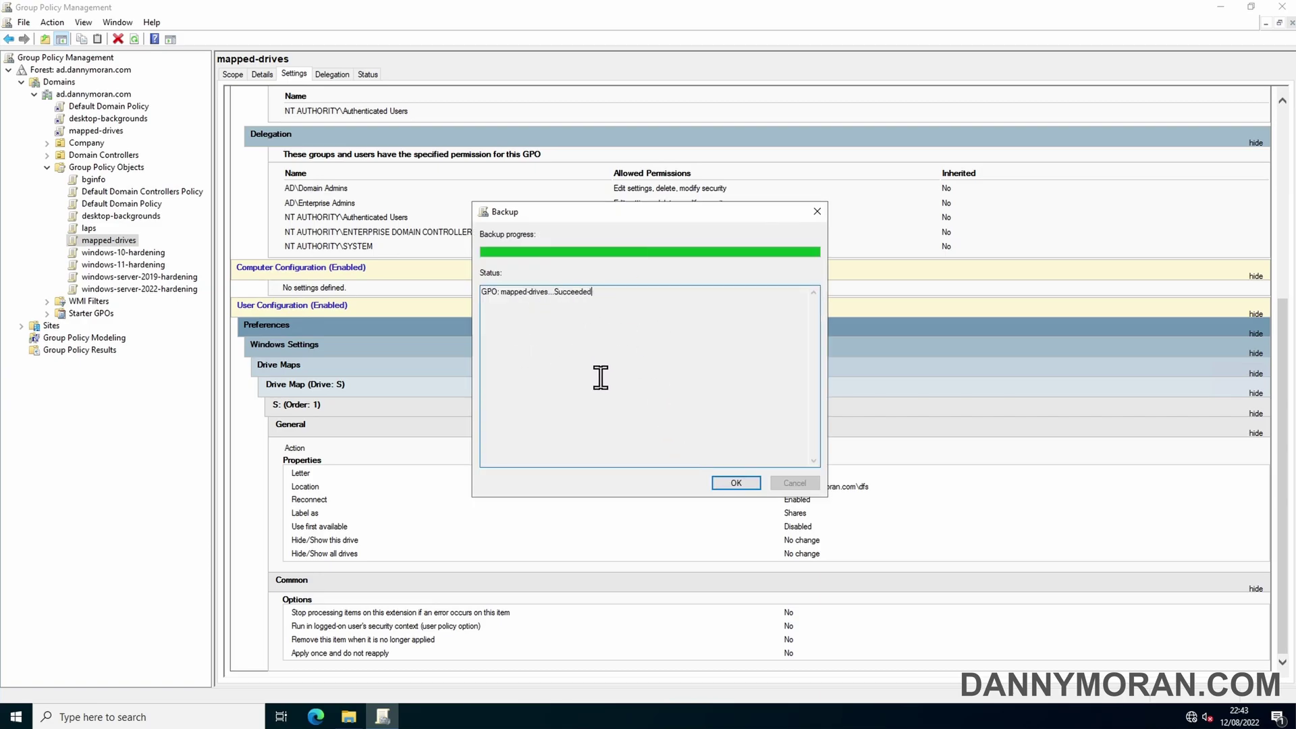
click(746, 484)
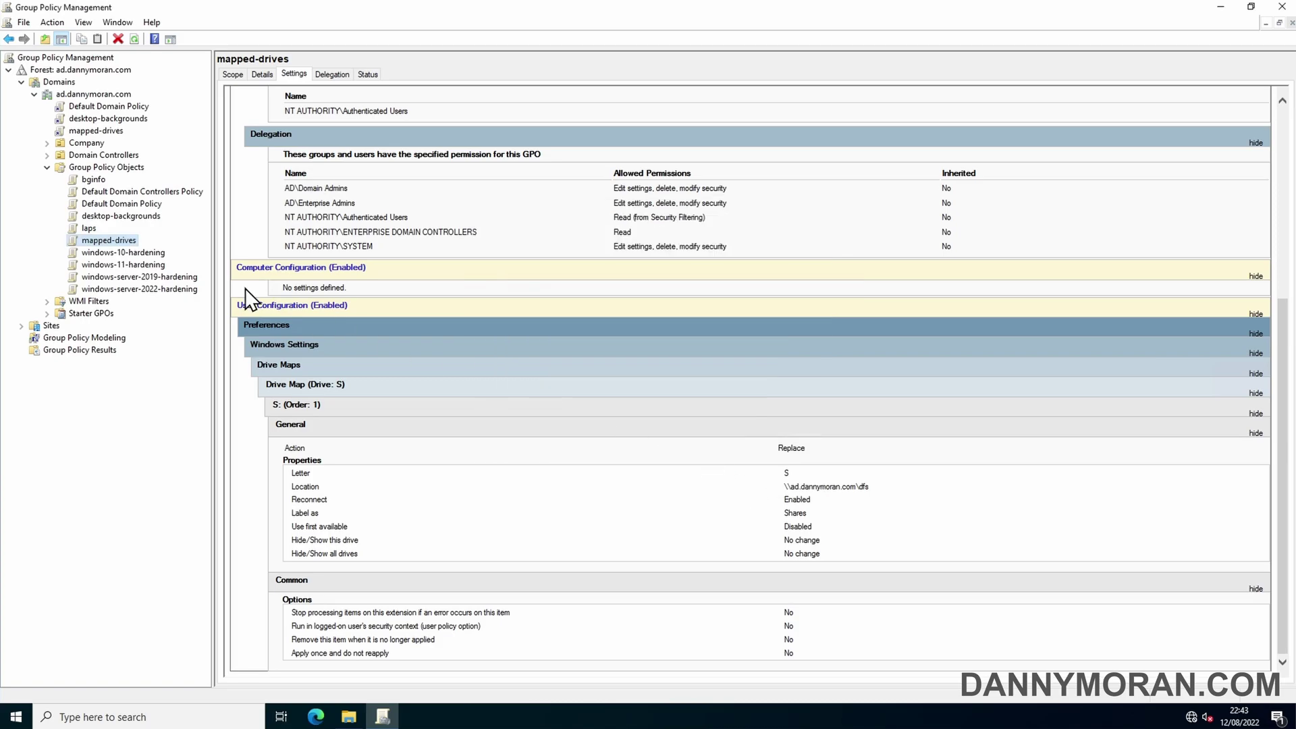
Restore the mapped-drives GPO from C:\Backup with the restore wizard, choosing the "single backup demo" version.
right_click(131, 242)
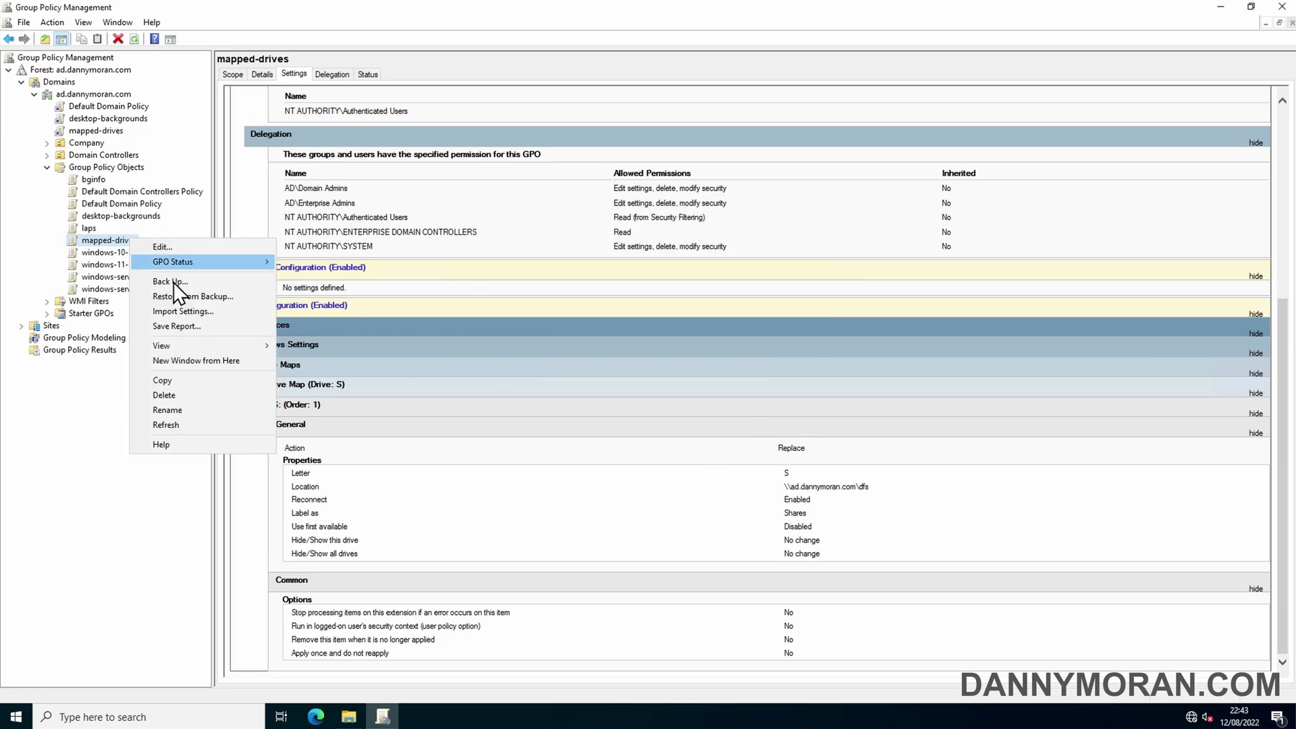
click(189, 298)
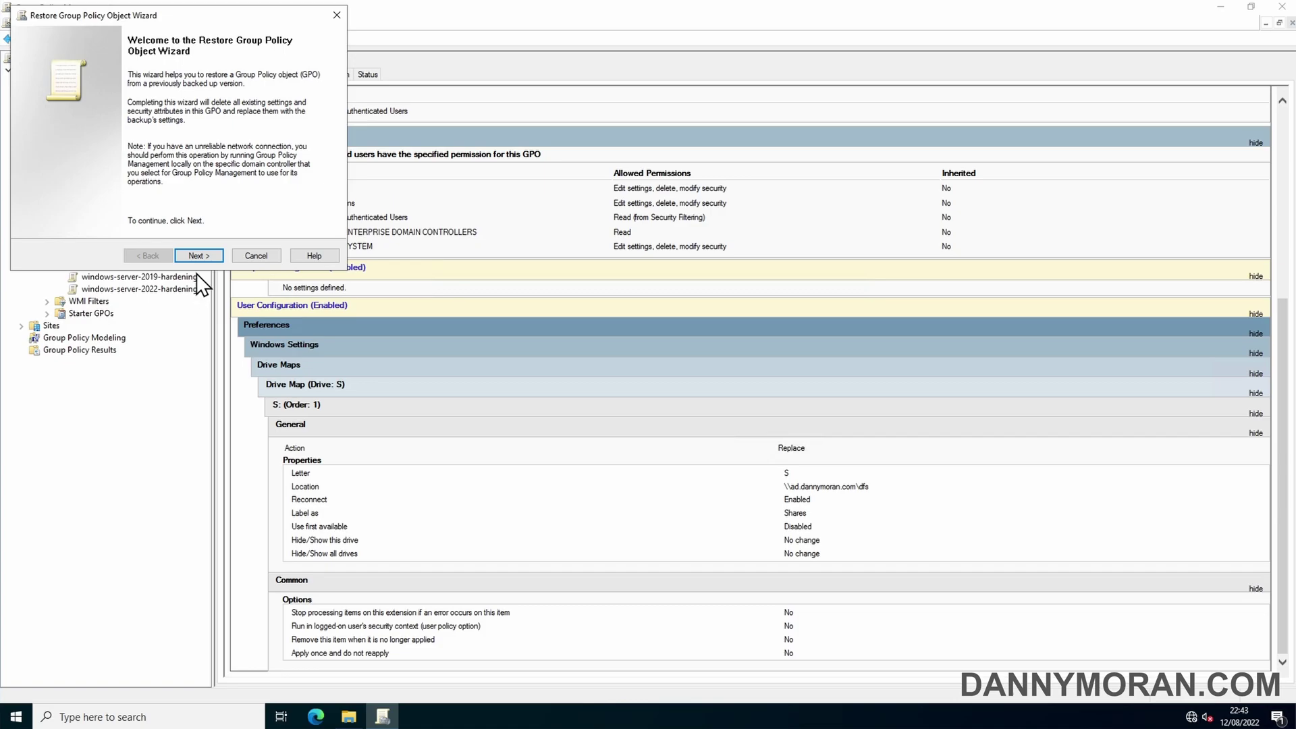
click(198, 256)
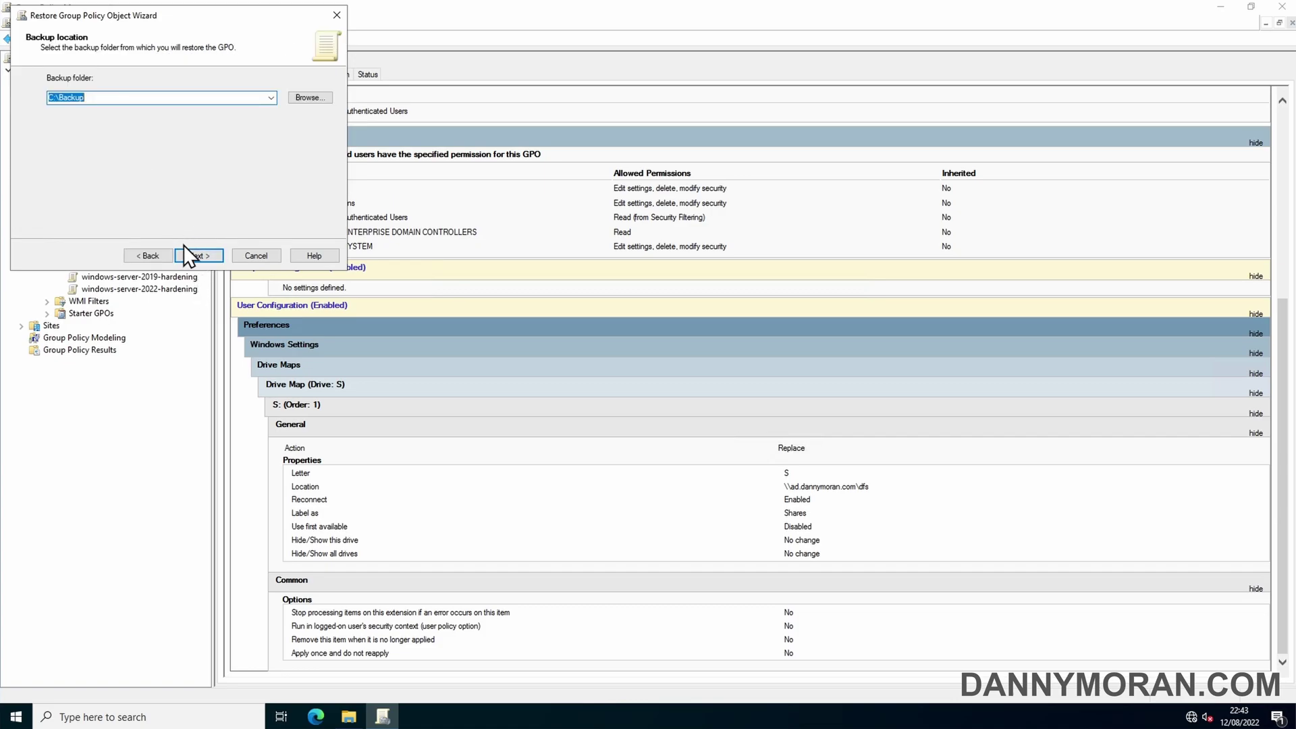
click(189, 255)
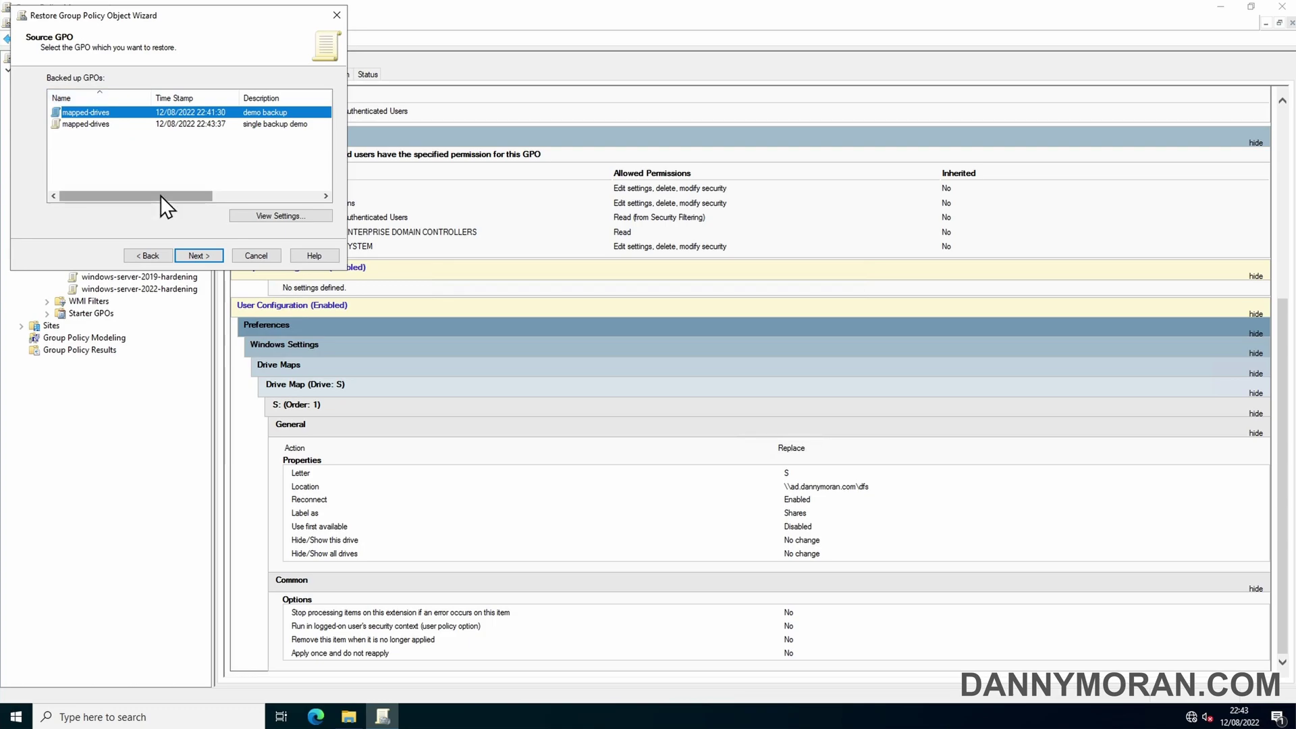
drag(160, 196, 115, 192)
click(140, 169)
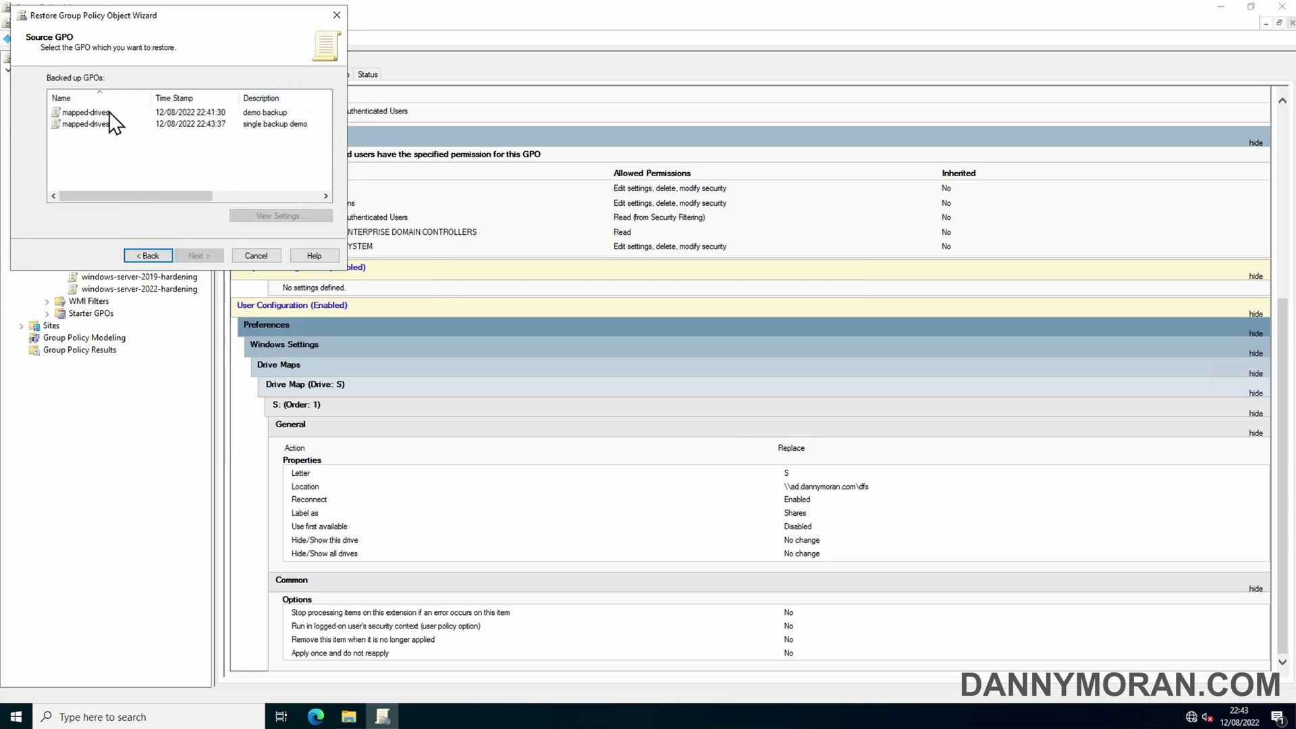
click(299, 113)
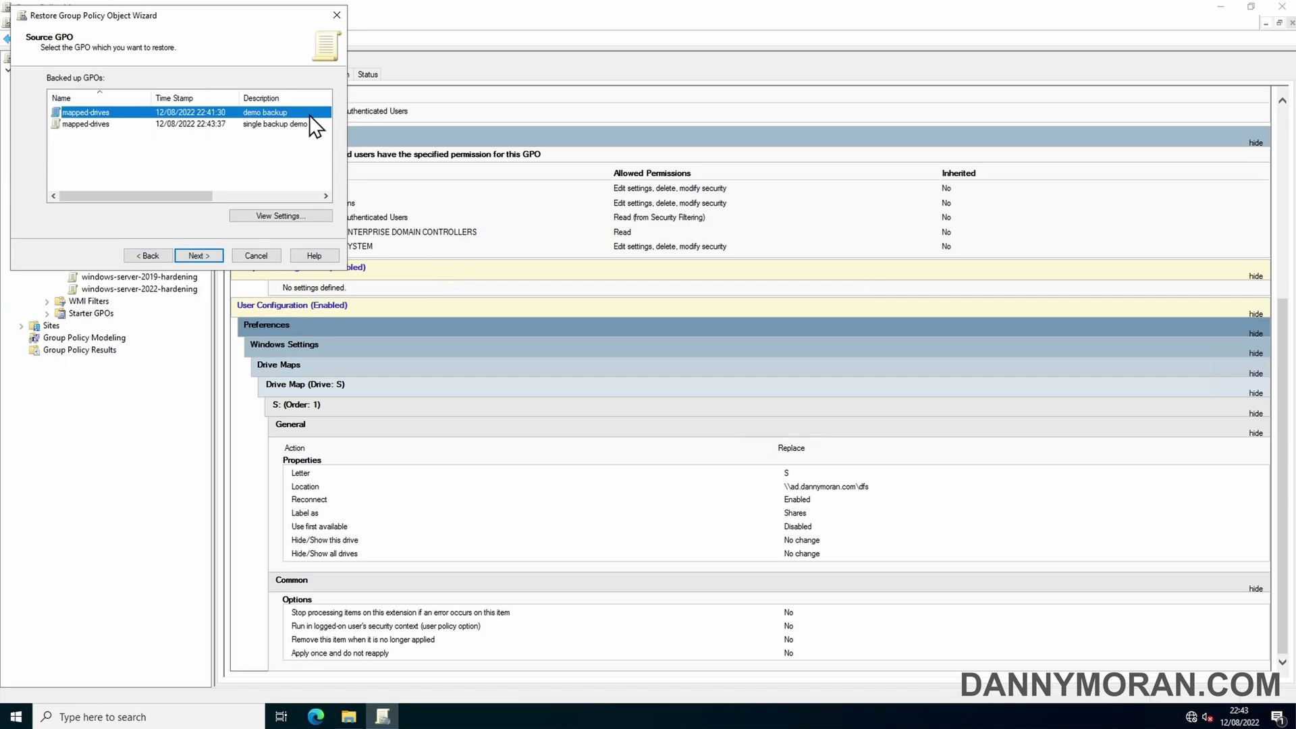
click(302, 125)
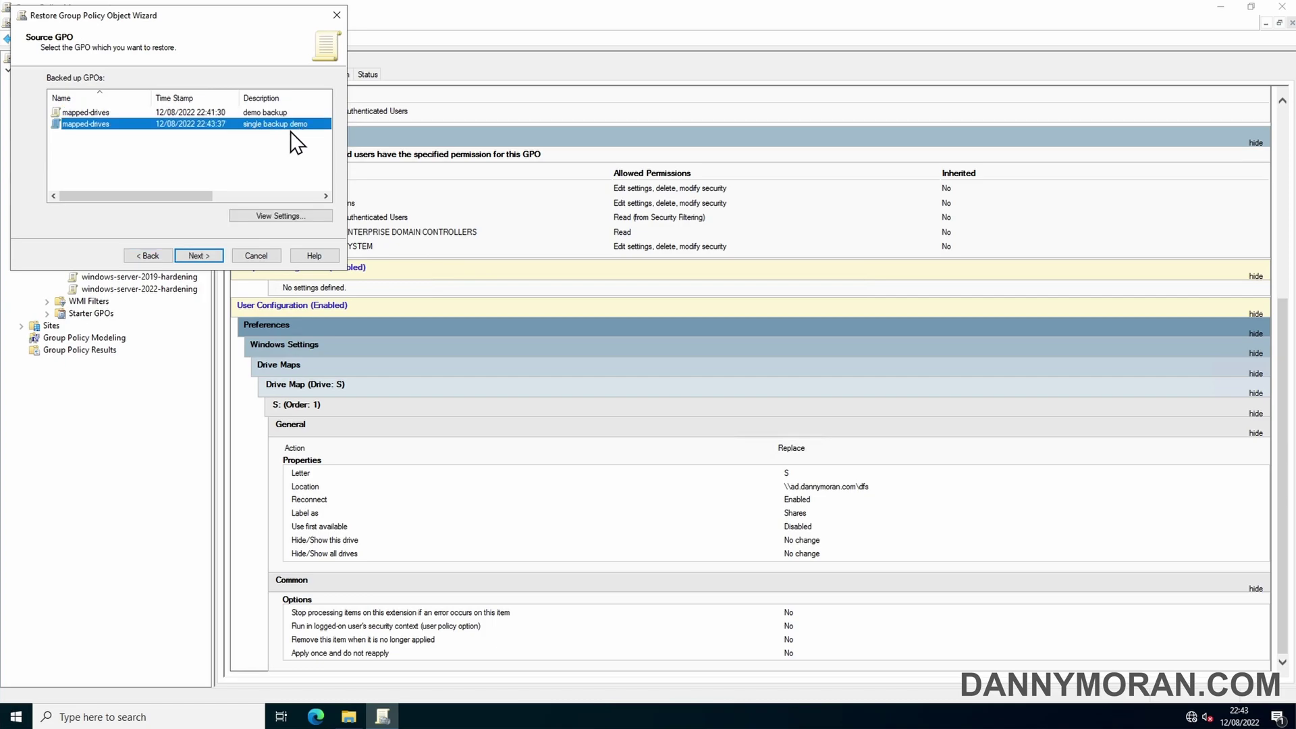
click(200, 255)
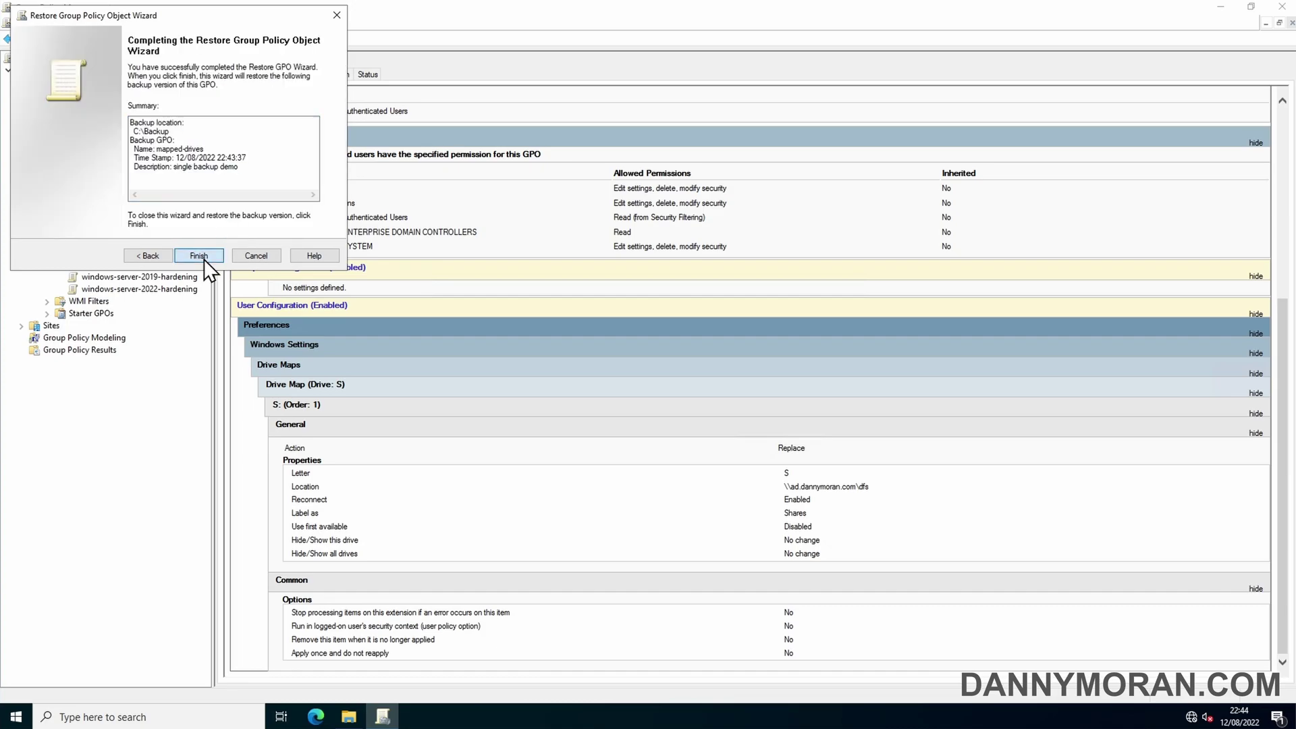
click(194, 255)
click(70, 115)
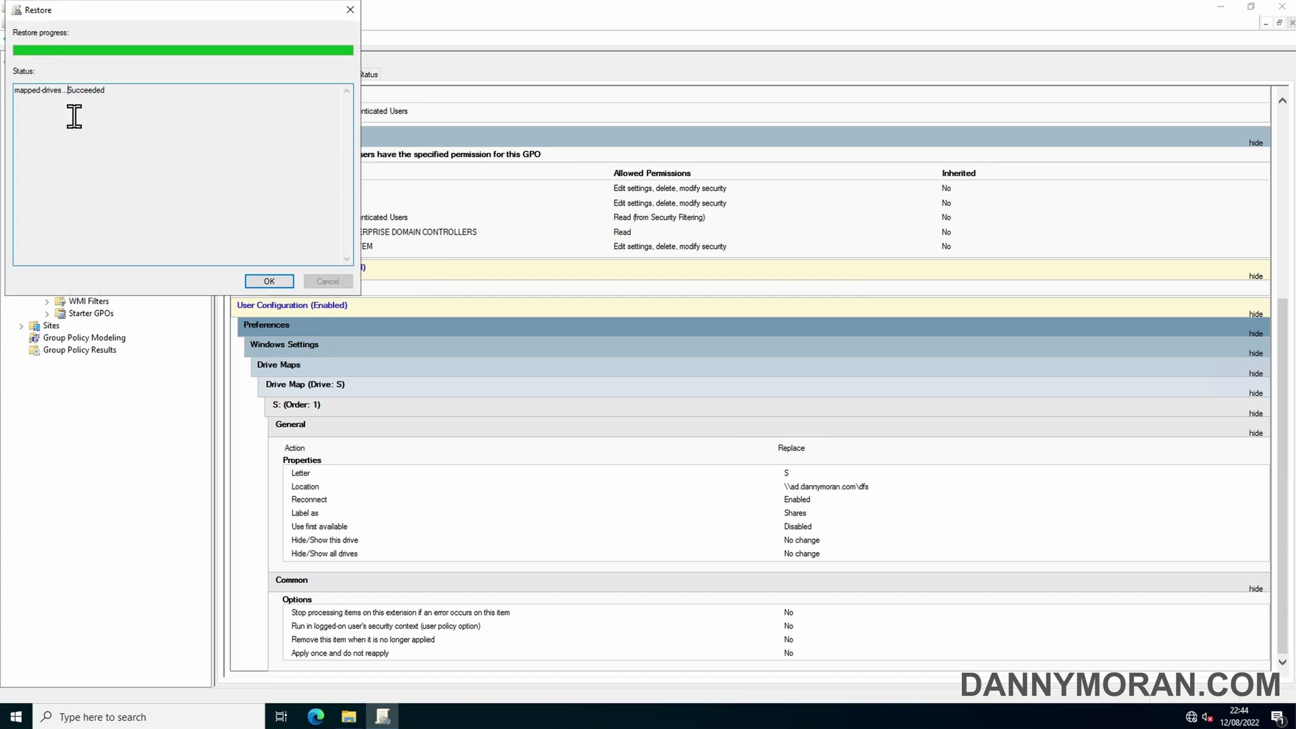
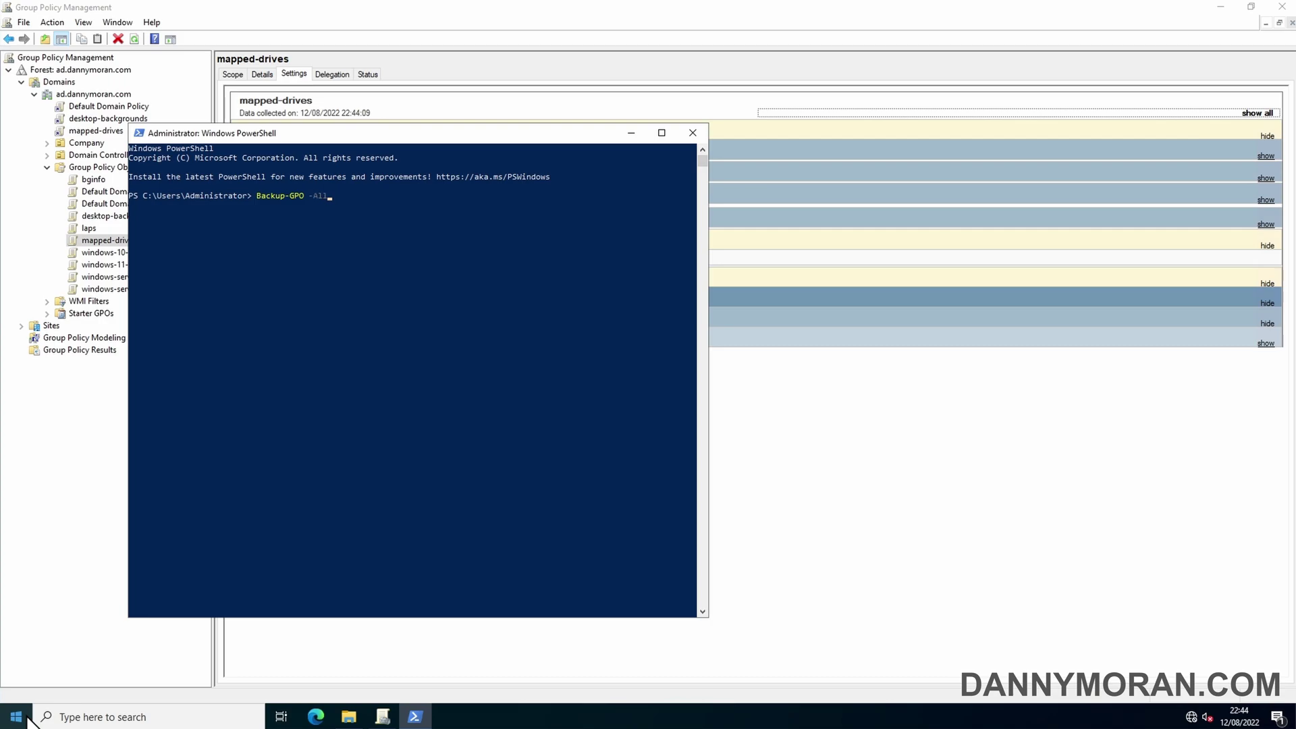
Run Backup-GPO -All in PowerShell with path "c:\backup" and comment "Backup done using PowerShell".
text(-path "c:\backup" -comment)
text(Backup done using PowerShell")
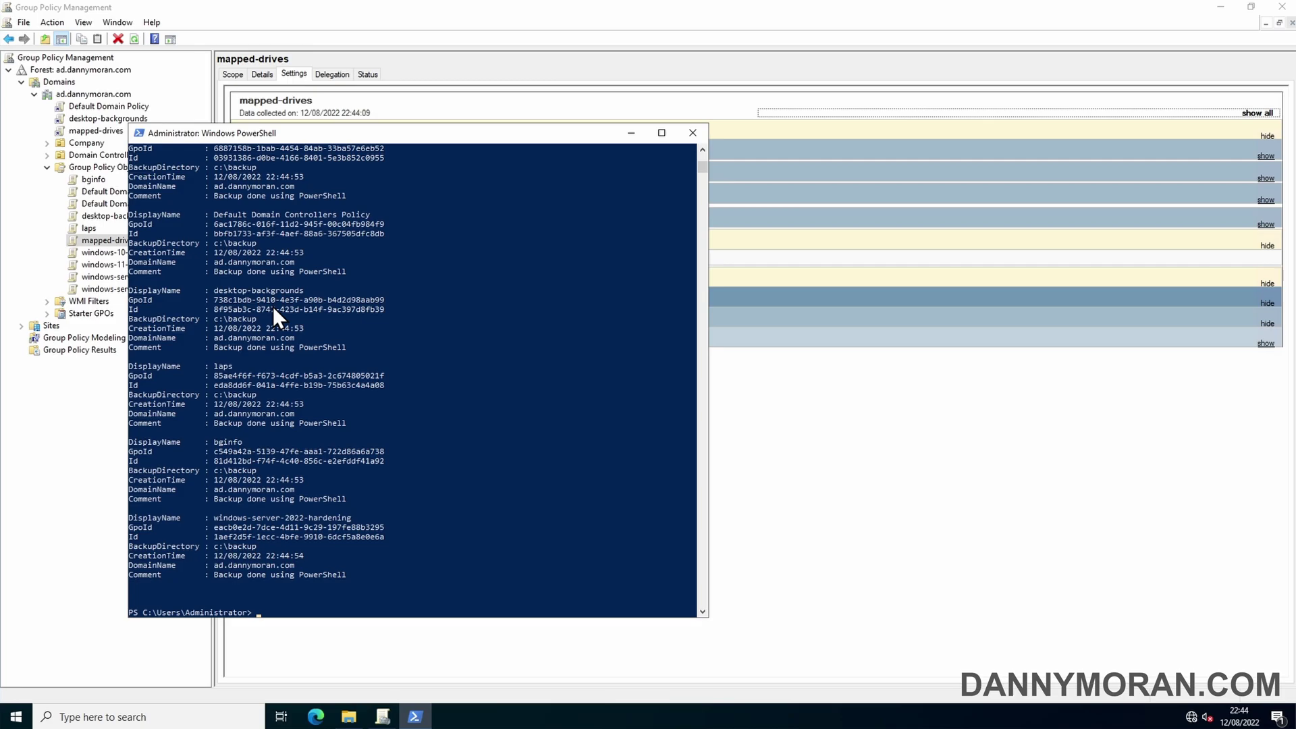
Return to Group Policy Management and review the C:\Backup entries in a maximized Manage Backups window, widening the Description column.
click(727, 569)
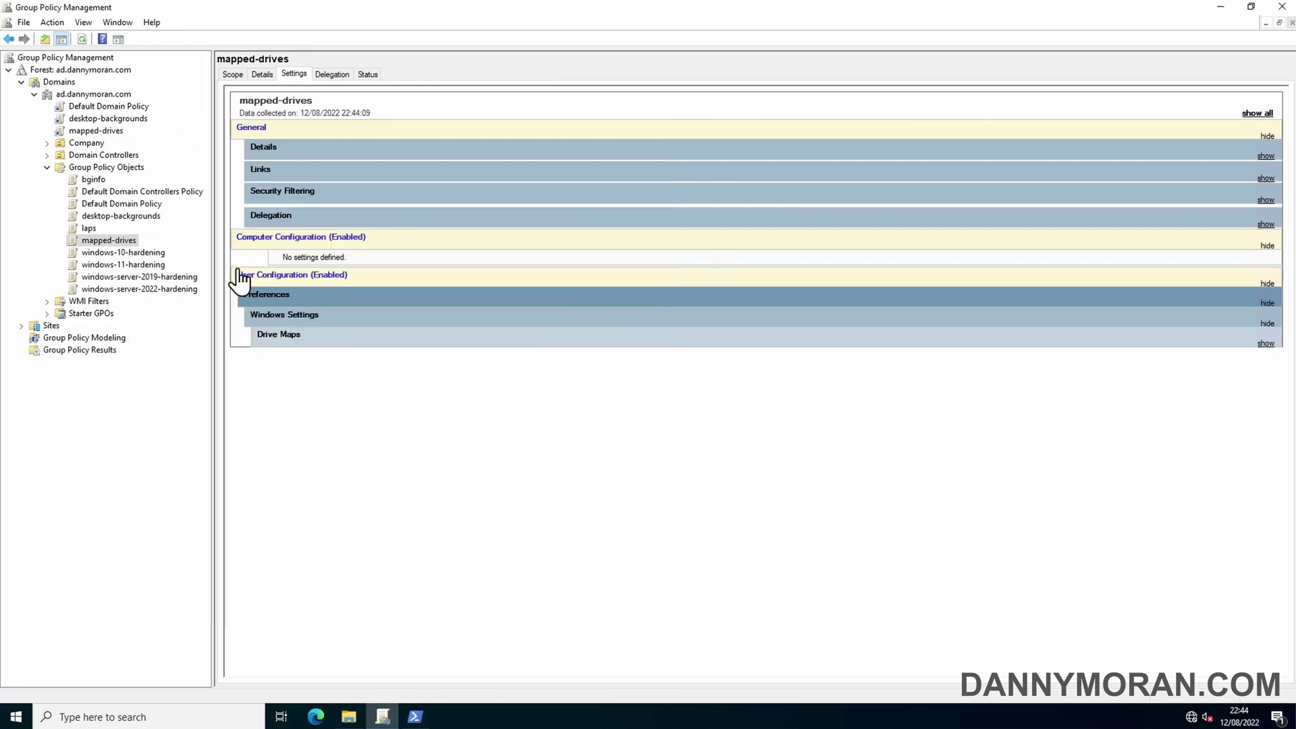
click(100, 168)
right_click(98, 168)
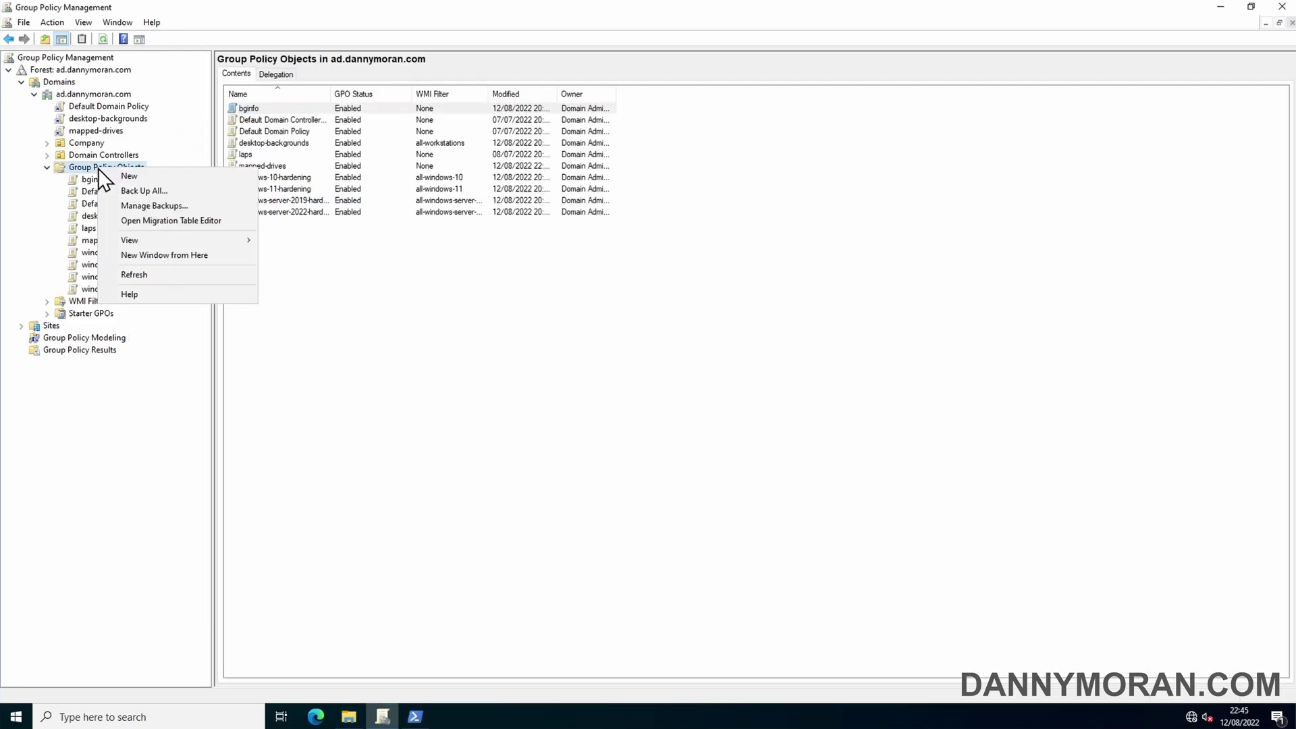
click(136, 202)
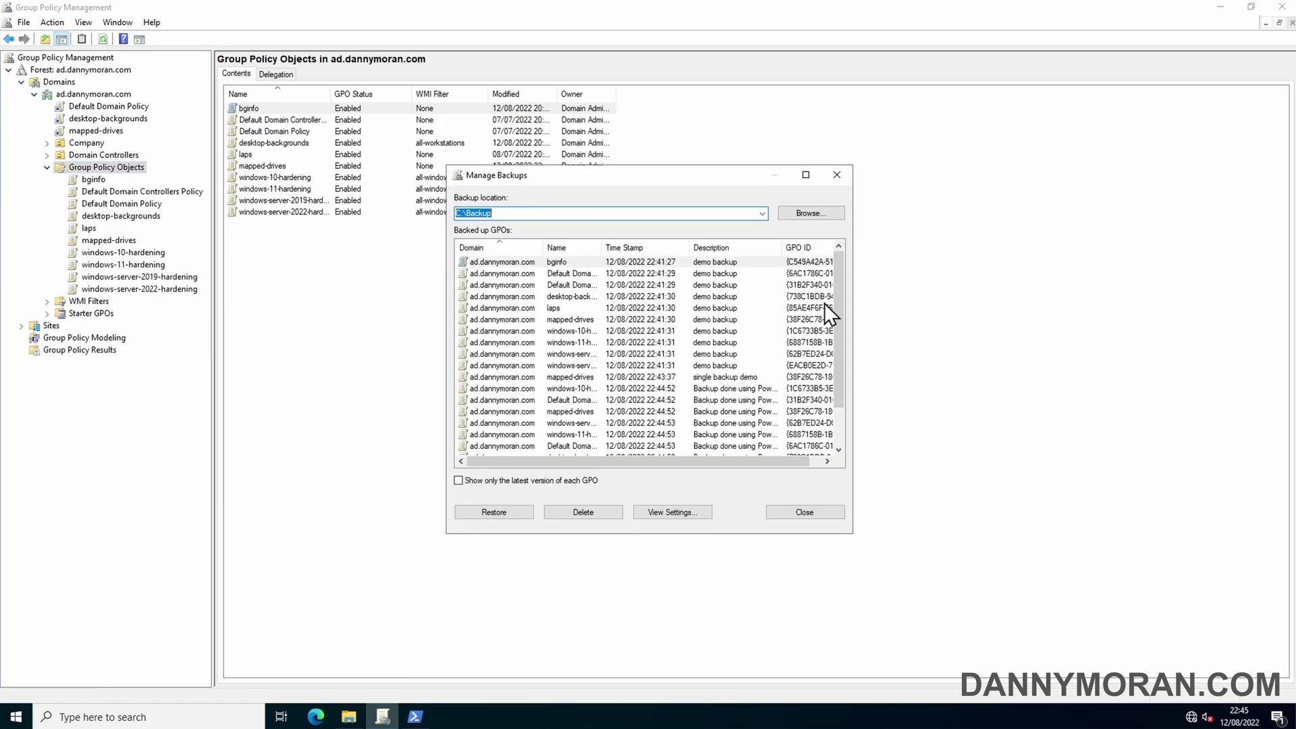
click(807, 174)
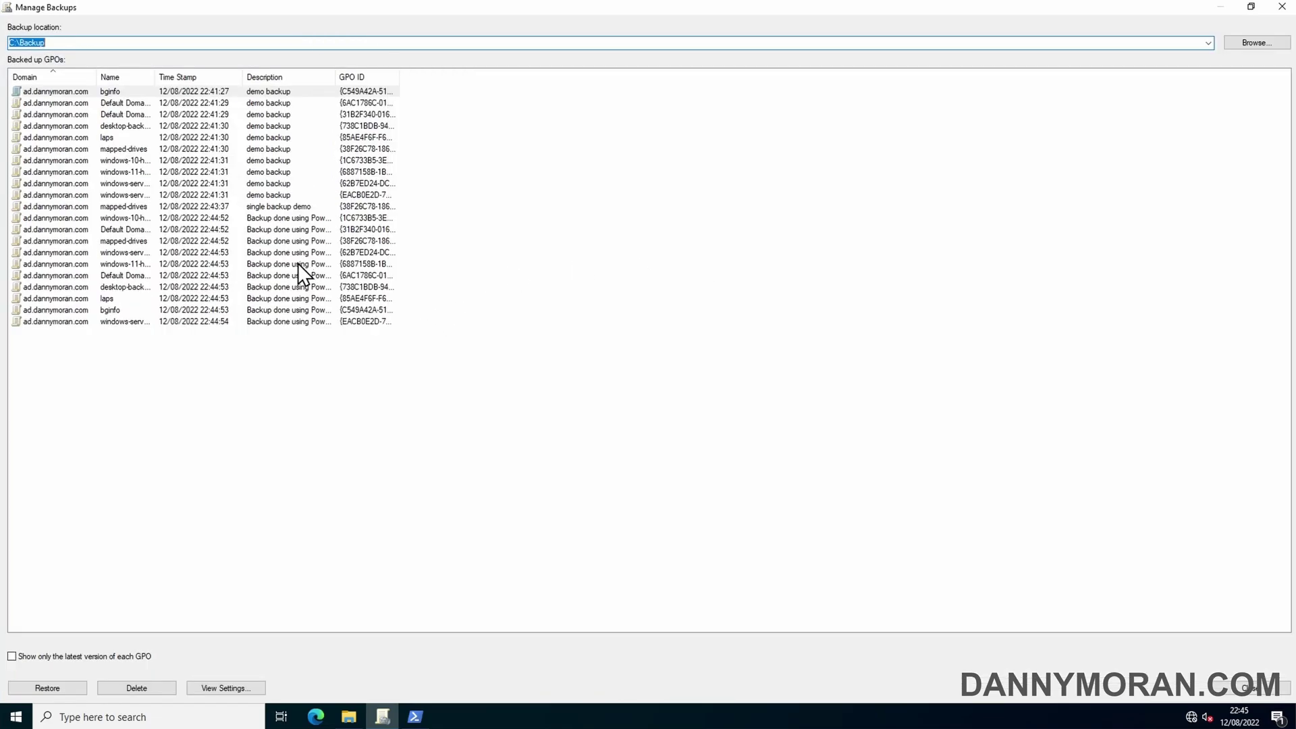
double_click(335, 77)
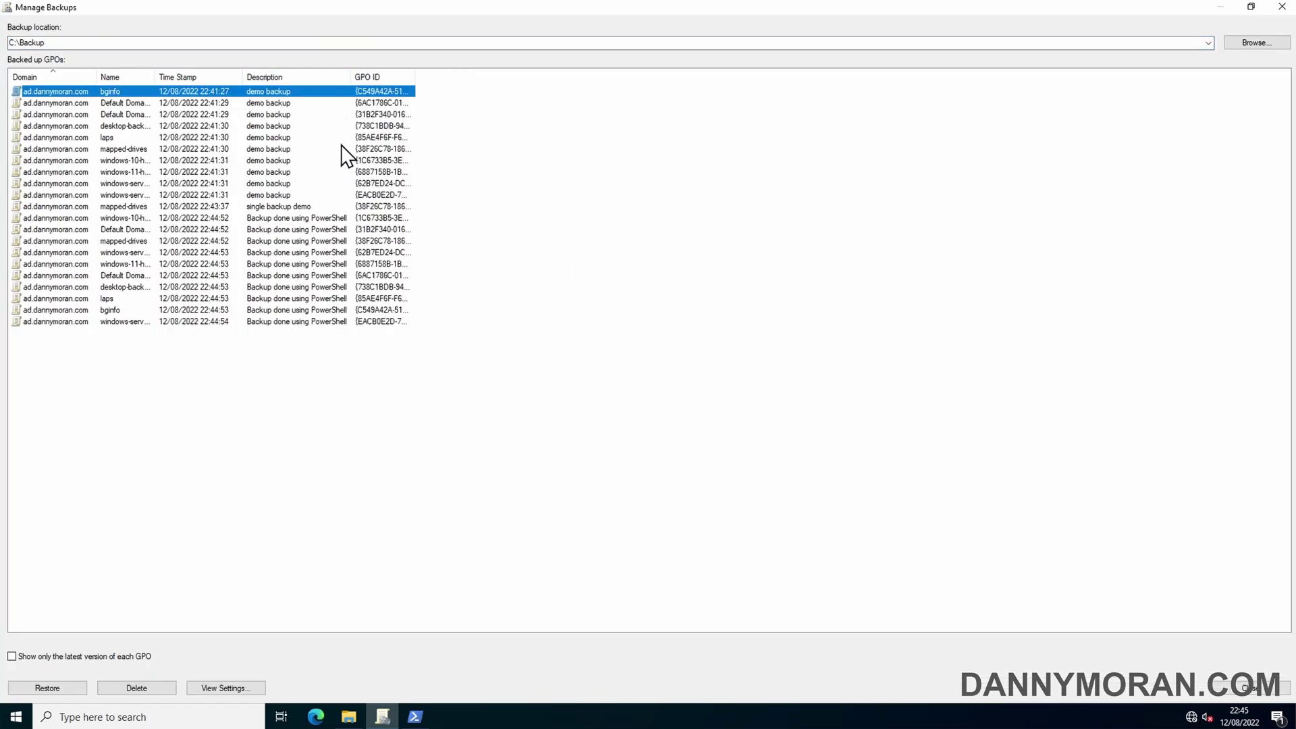
Compare the PowerShell, single and demo backup entries by description in the backed-up GPOs list.
click(304, 341)
click(286, 218)
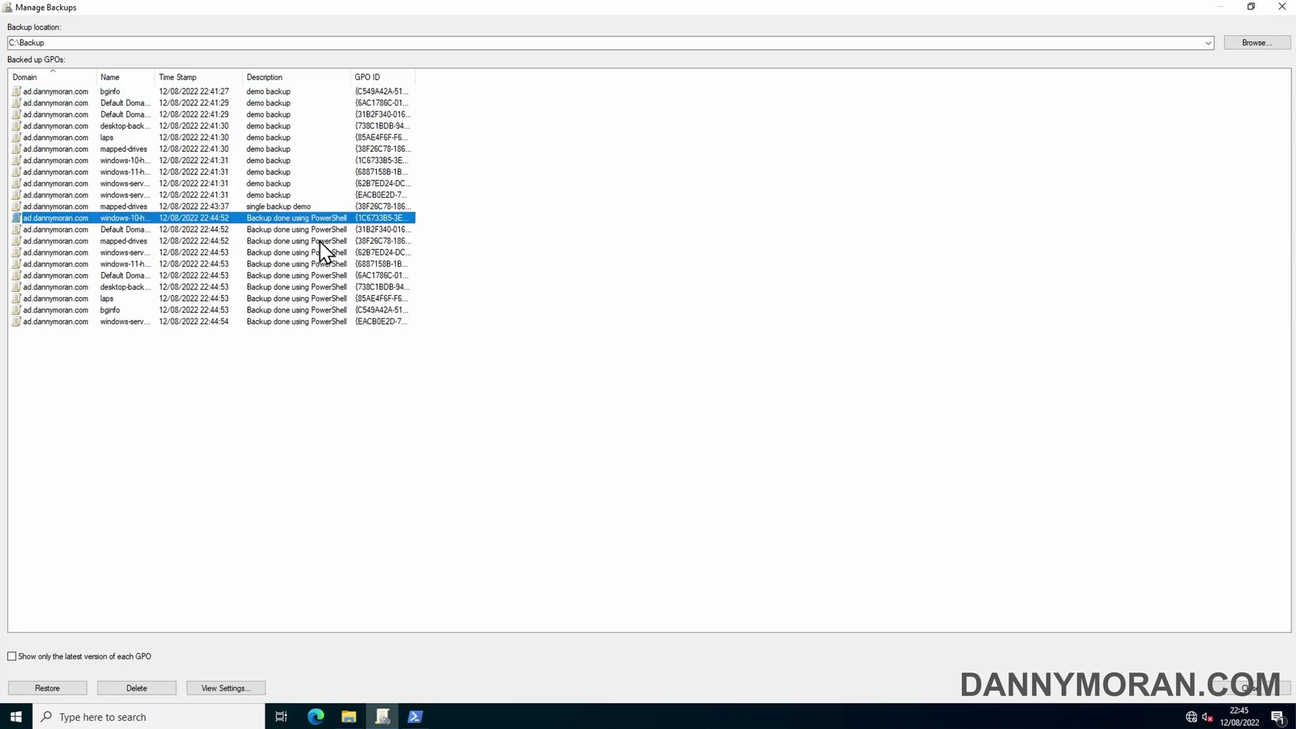
click(260, 207)
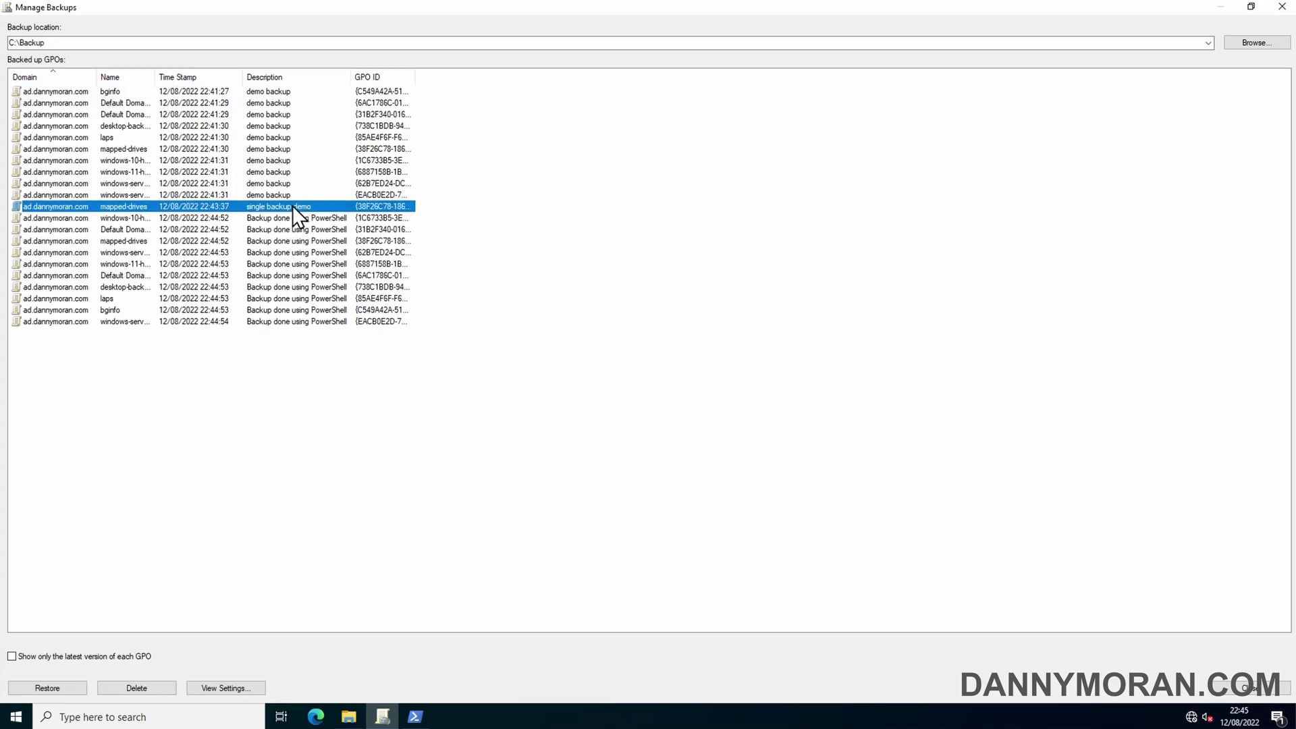
click(260, 183)
click(249, 137)
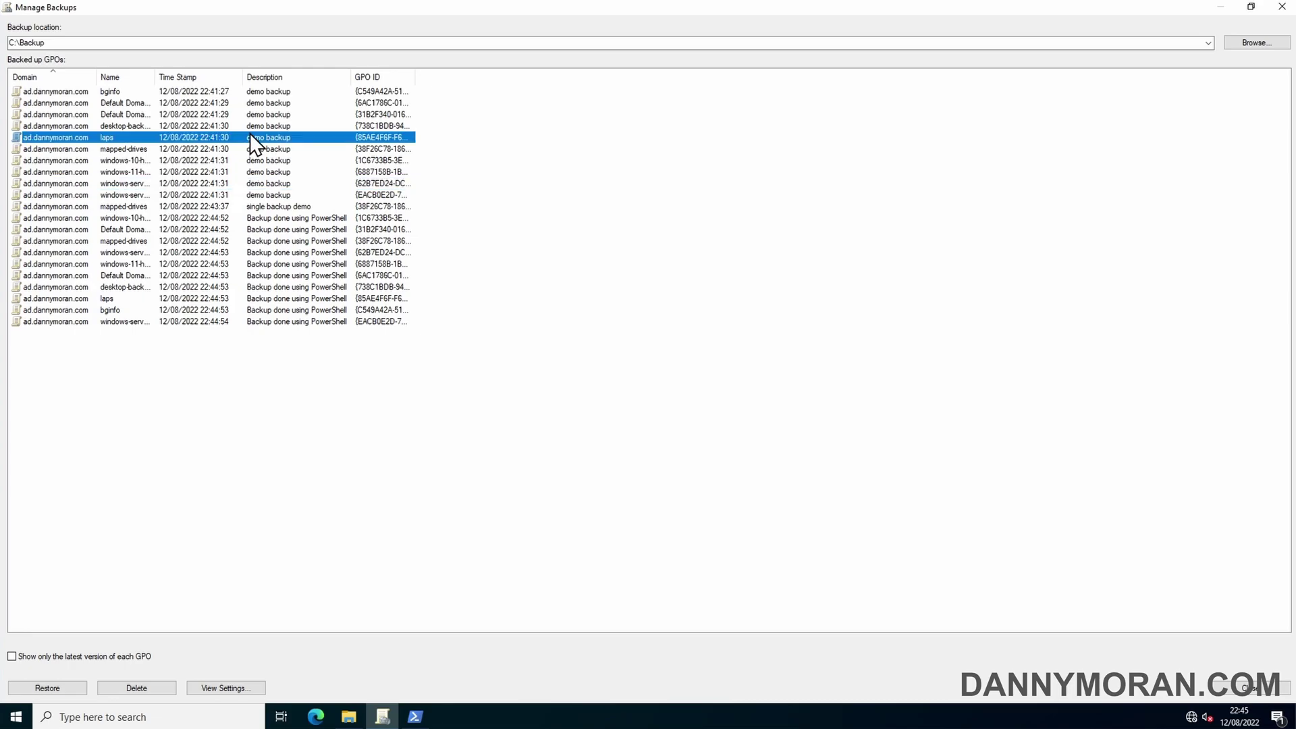
Show only the latest version of each GPO, review the remaining backups, and close Manage Backups.
click(12, 658)
drag(154, 329, 139, 281)
drag(234, 264, 197, 63)
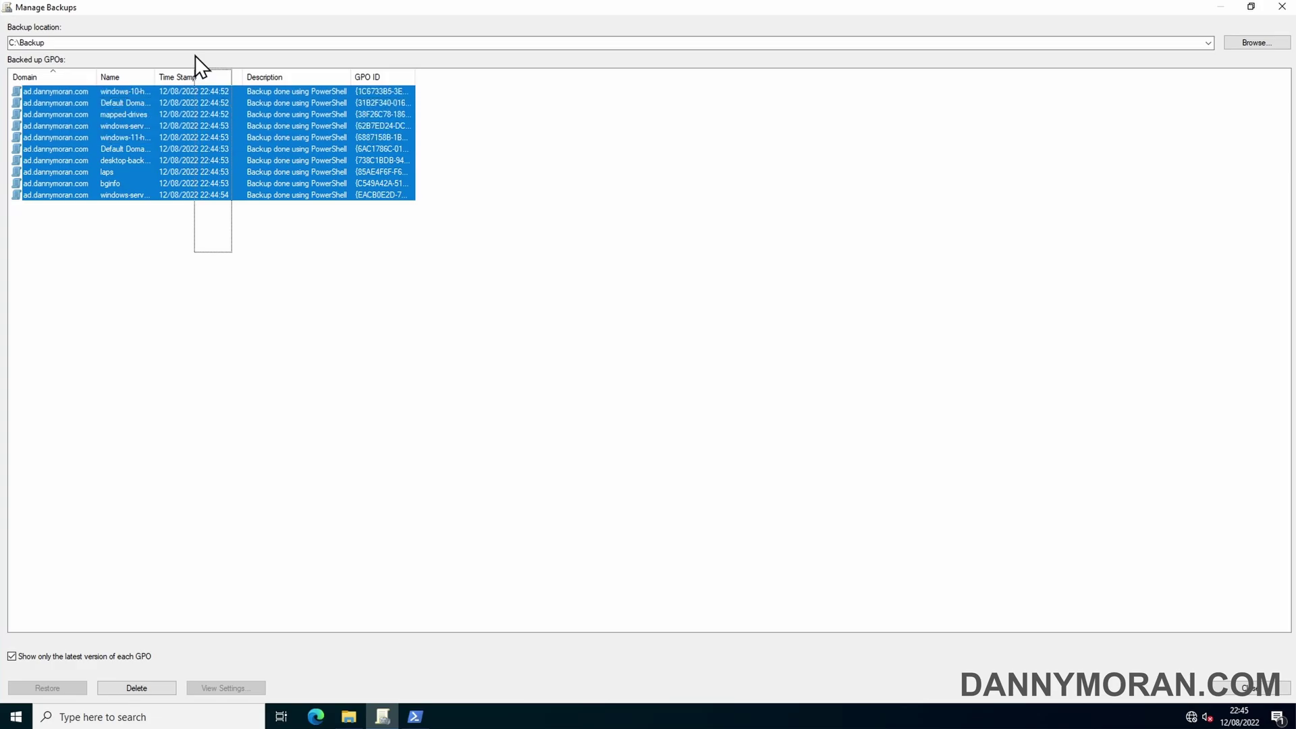
click(255, 127)
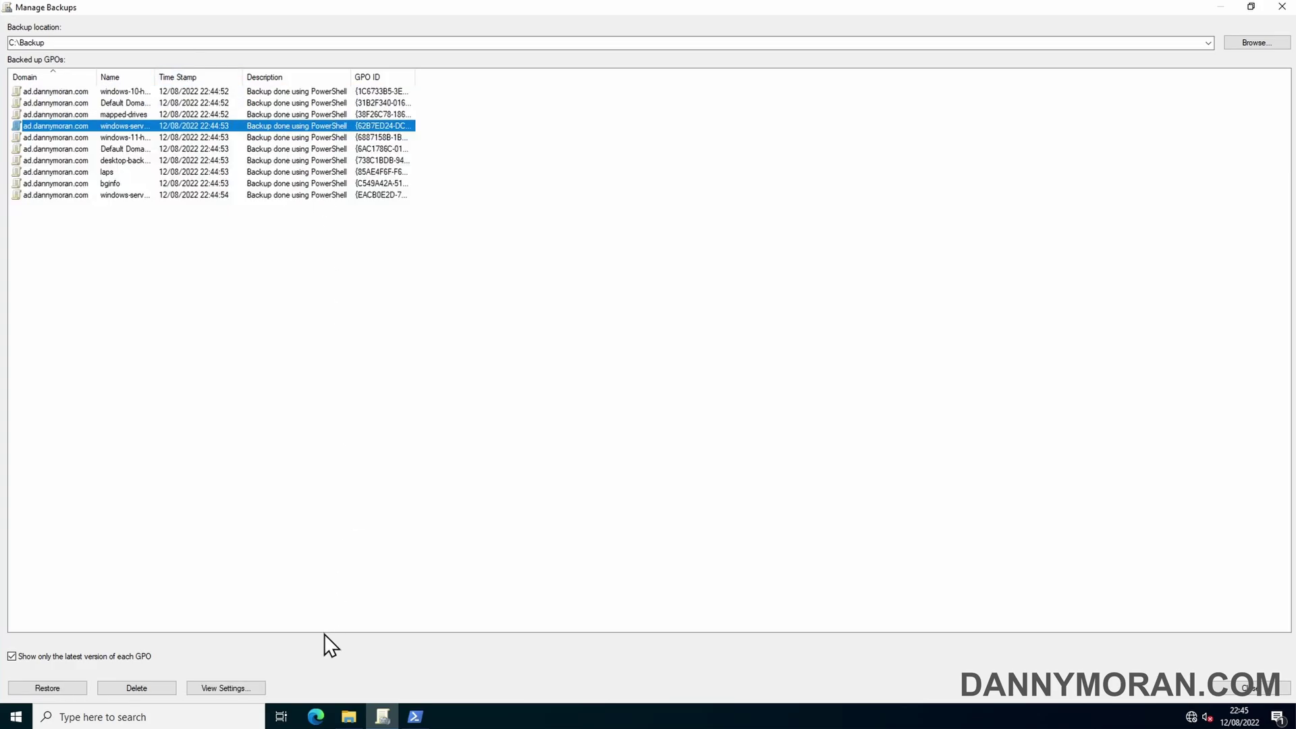
click(1282, 7)
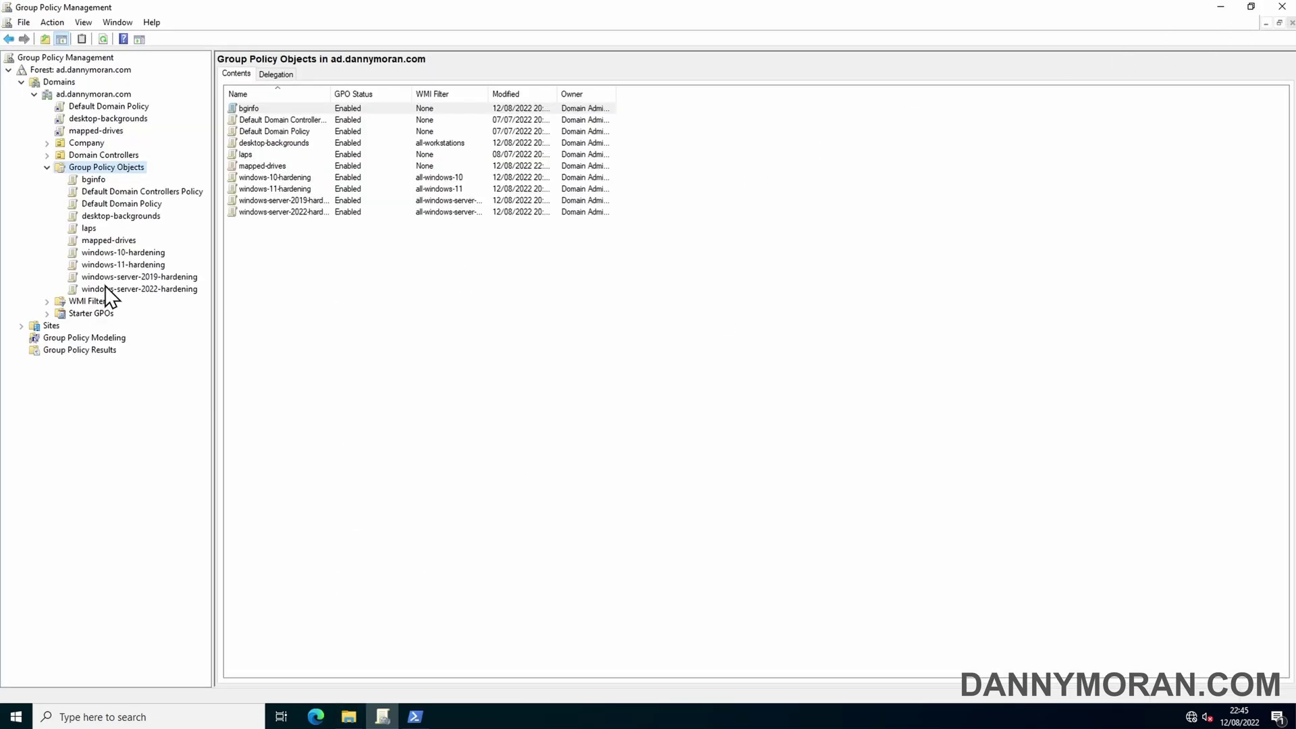
Back up only the laps GPO to C:\Backup with the description "single backup".
right_click(88, 228)
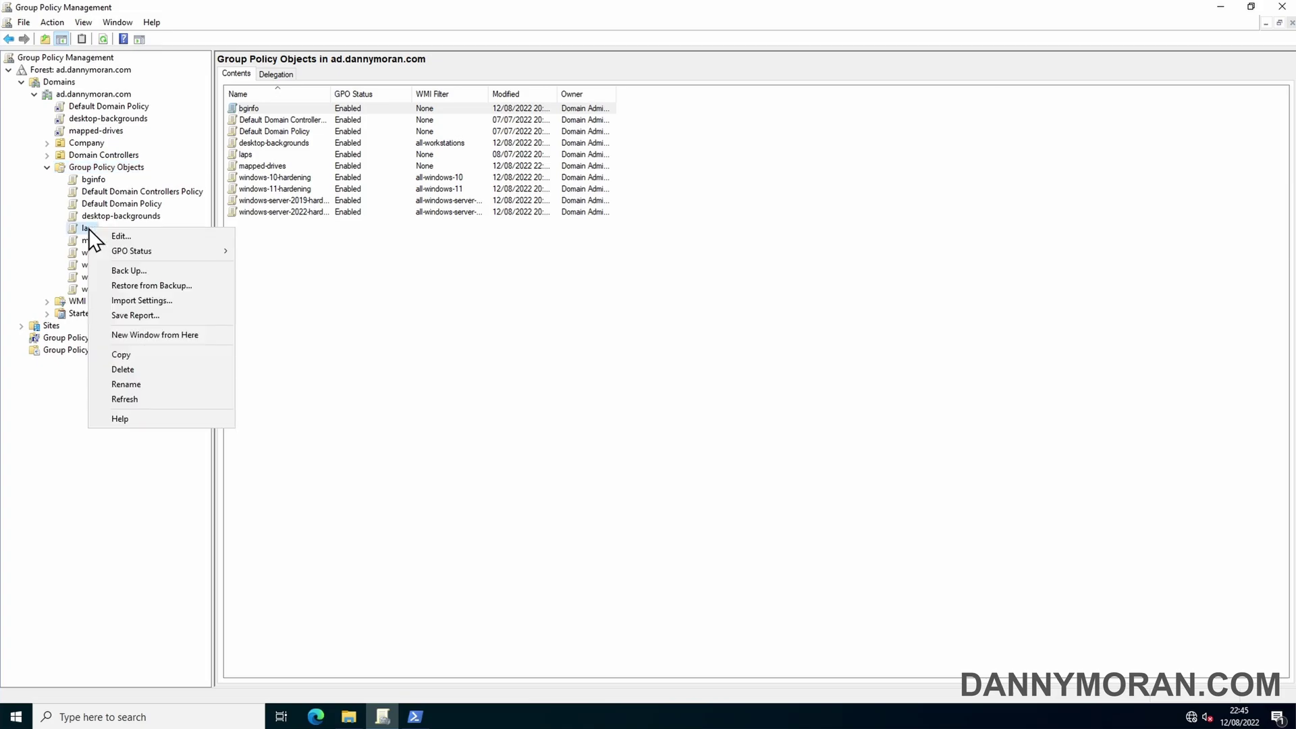
click(121, 271)
click(642, 427)
text(single backup)
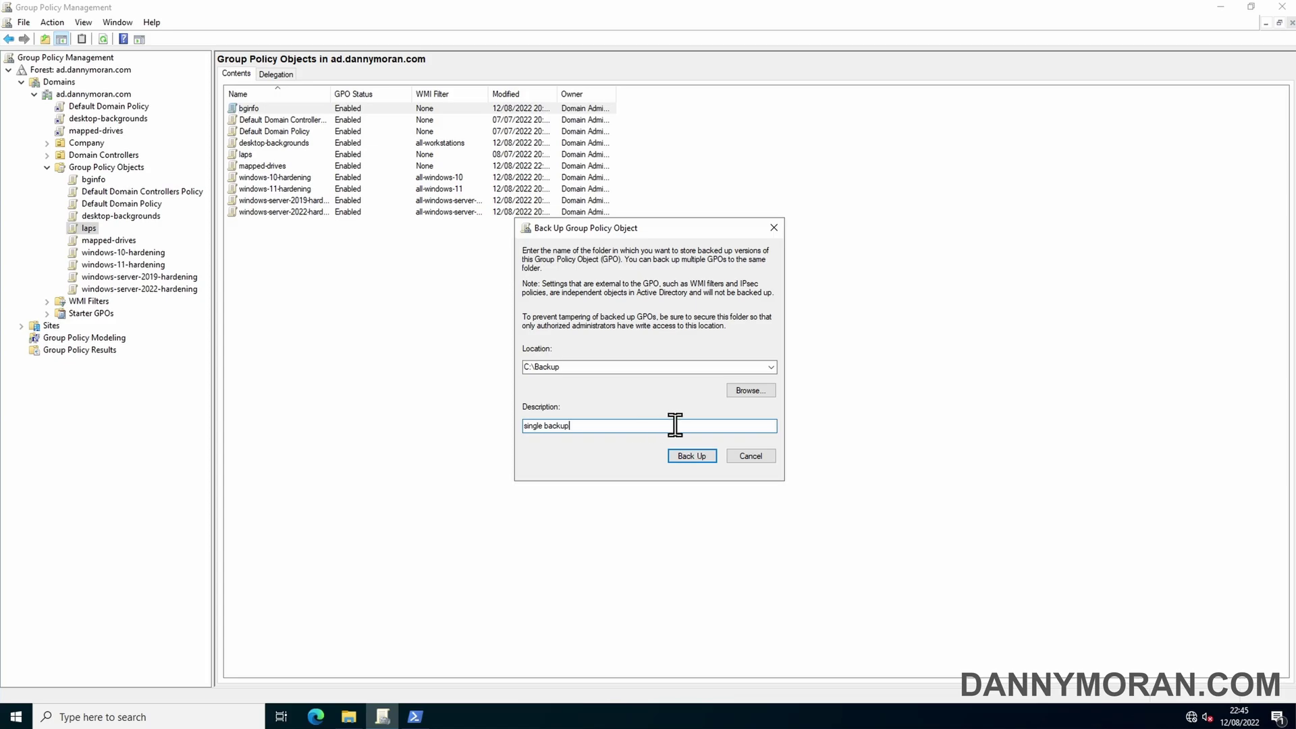
click(685, 453)
click(736, 483)
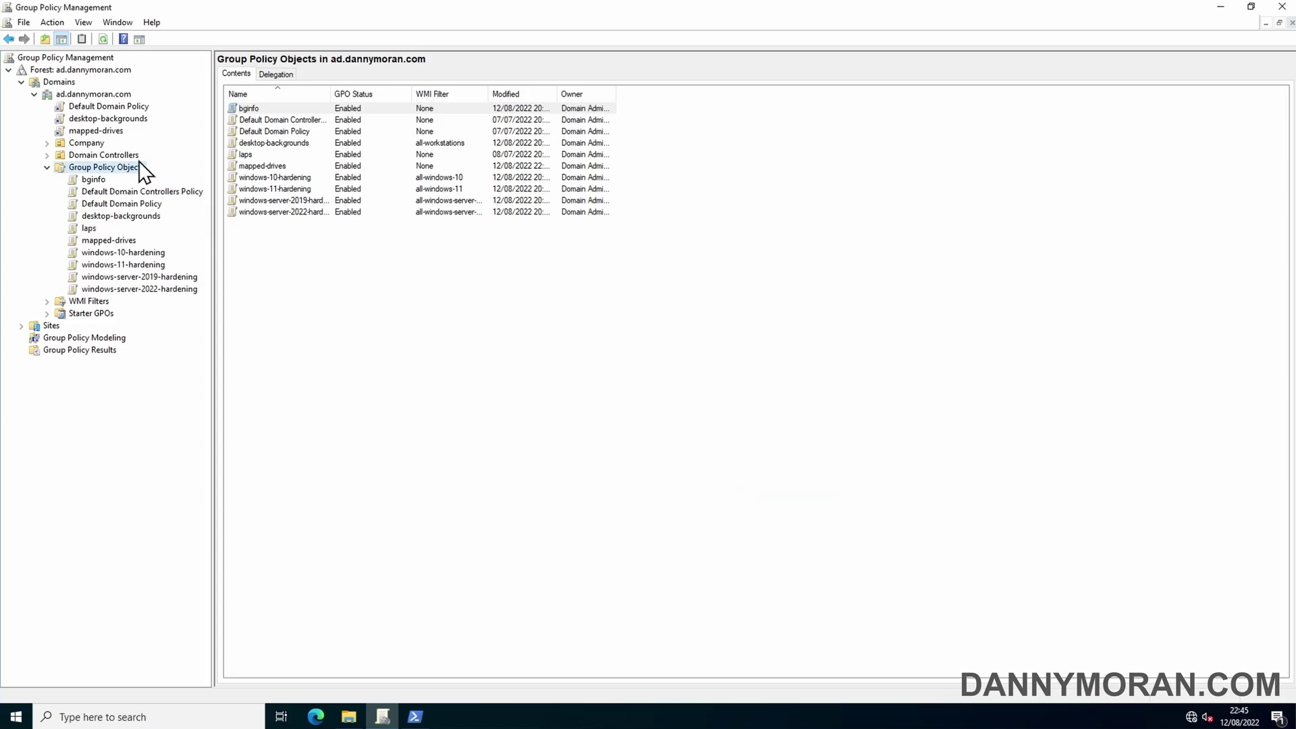
Reopen Manage Backups for all GPOs, show only the latest versions in a widened window, and check the laps backup entry.
right_click(148, 168)
click(156, 209)
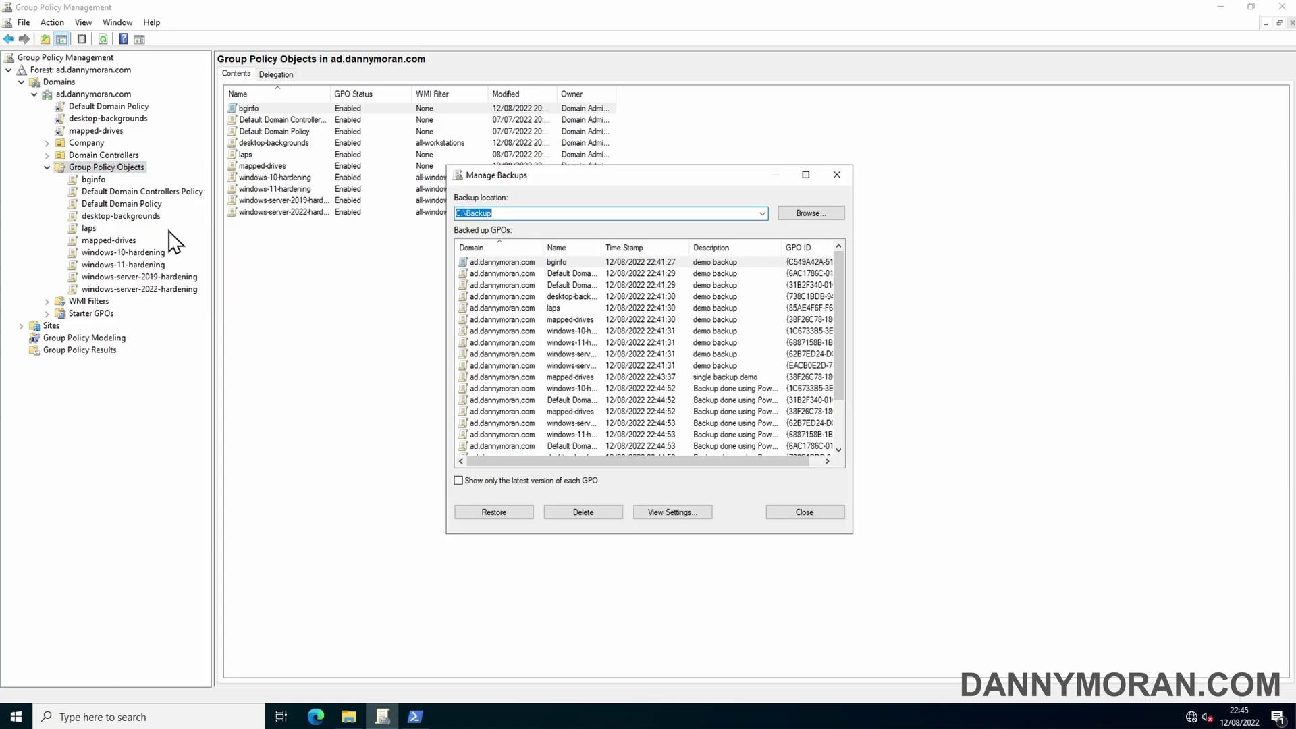
click(496, 483)
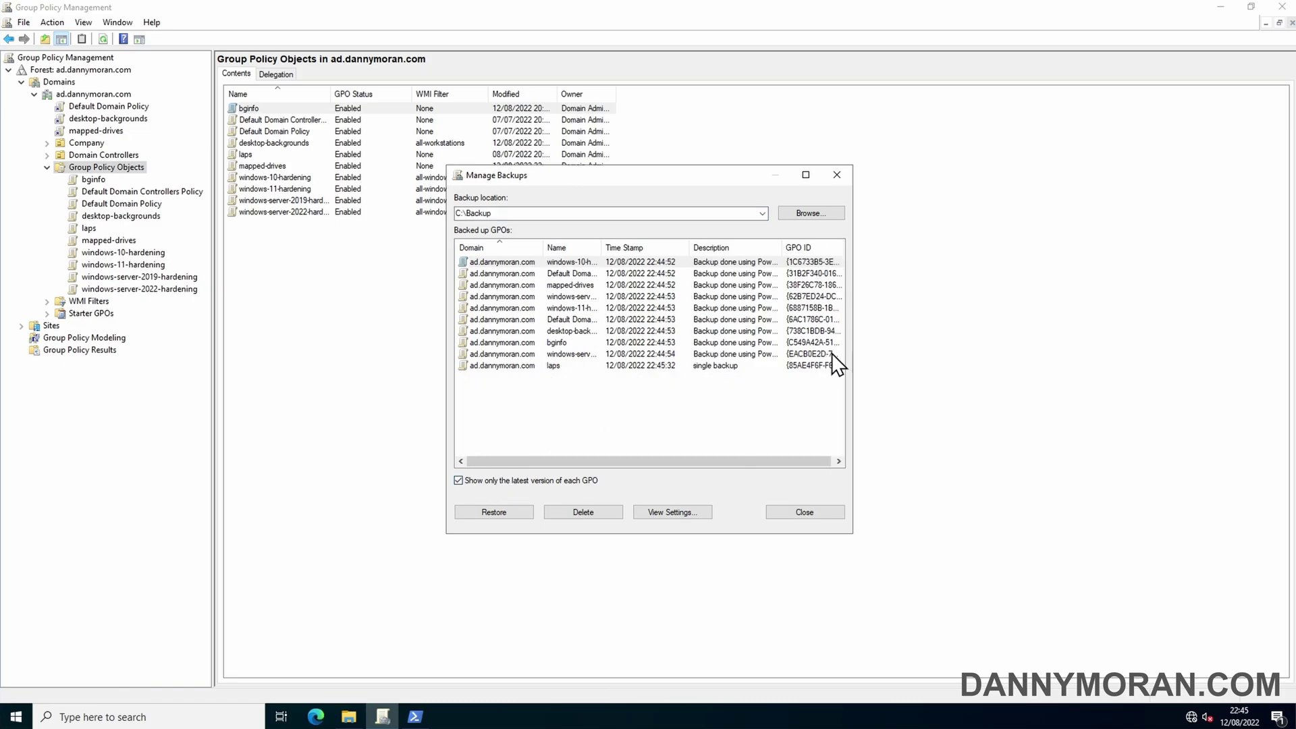
drag(854, 361, 959, 362)
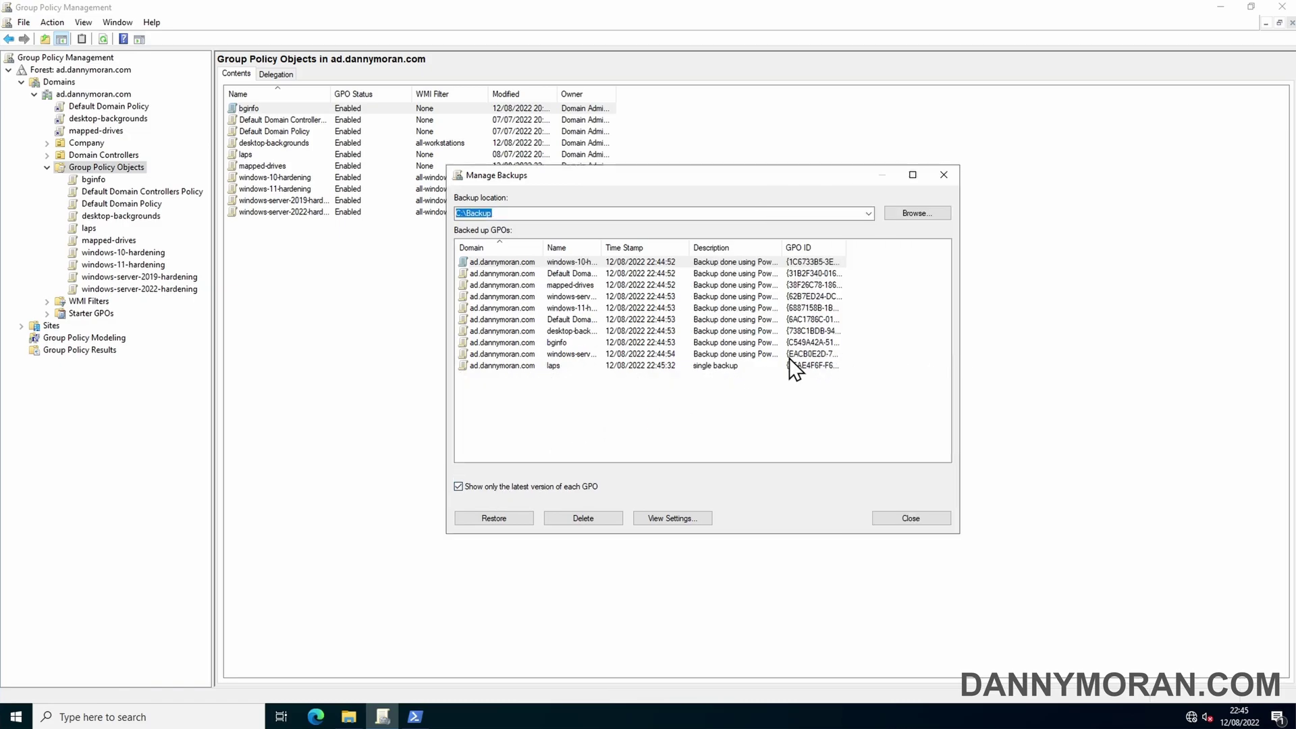
click(558, 366)
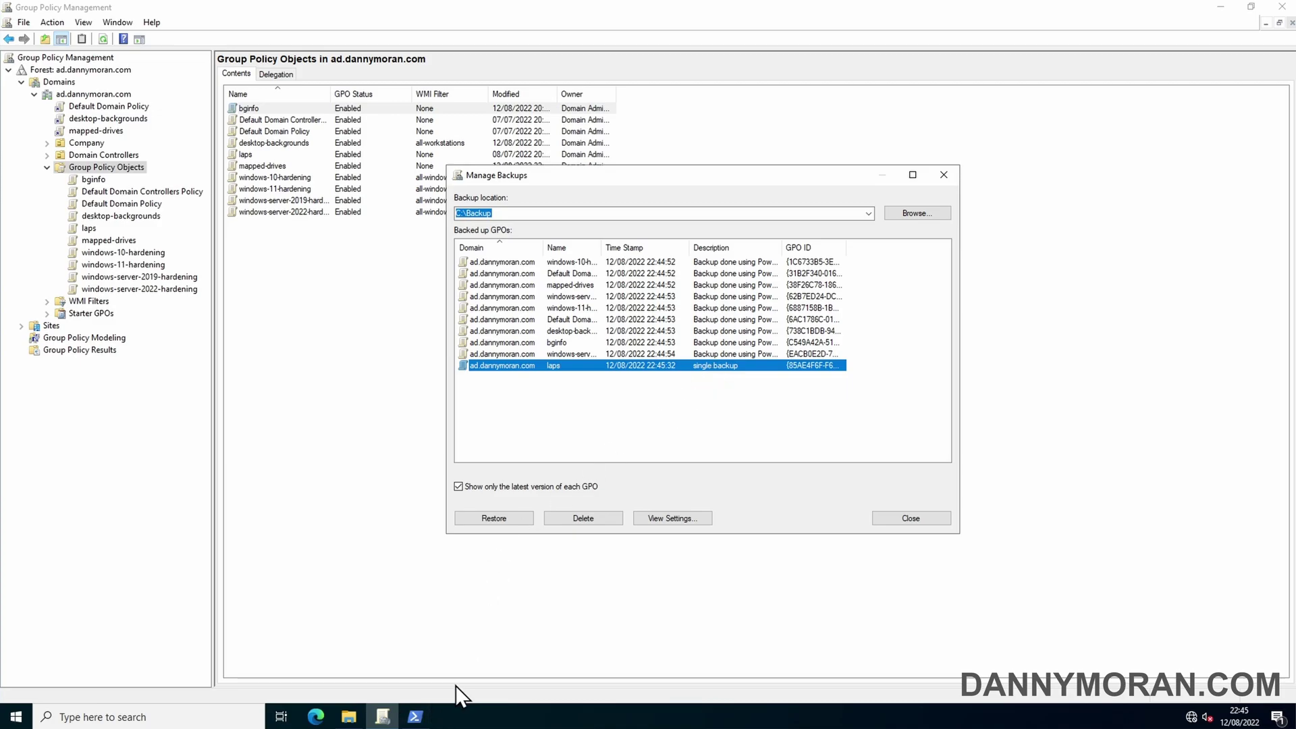
click(934, 516)
In PowerShell, rerun the previous Backup-GPO -All command with the path changed to "\\dc01\shares\tech\backup".
click(415, 716)
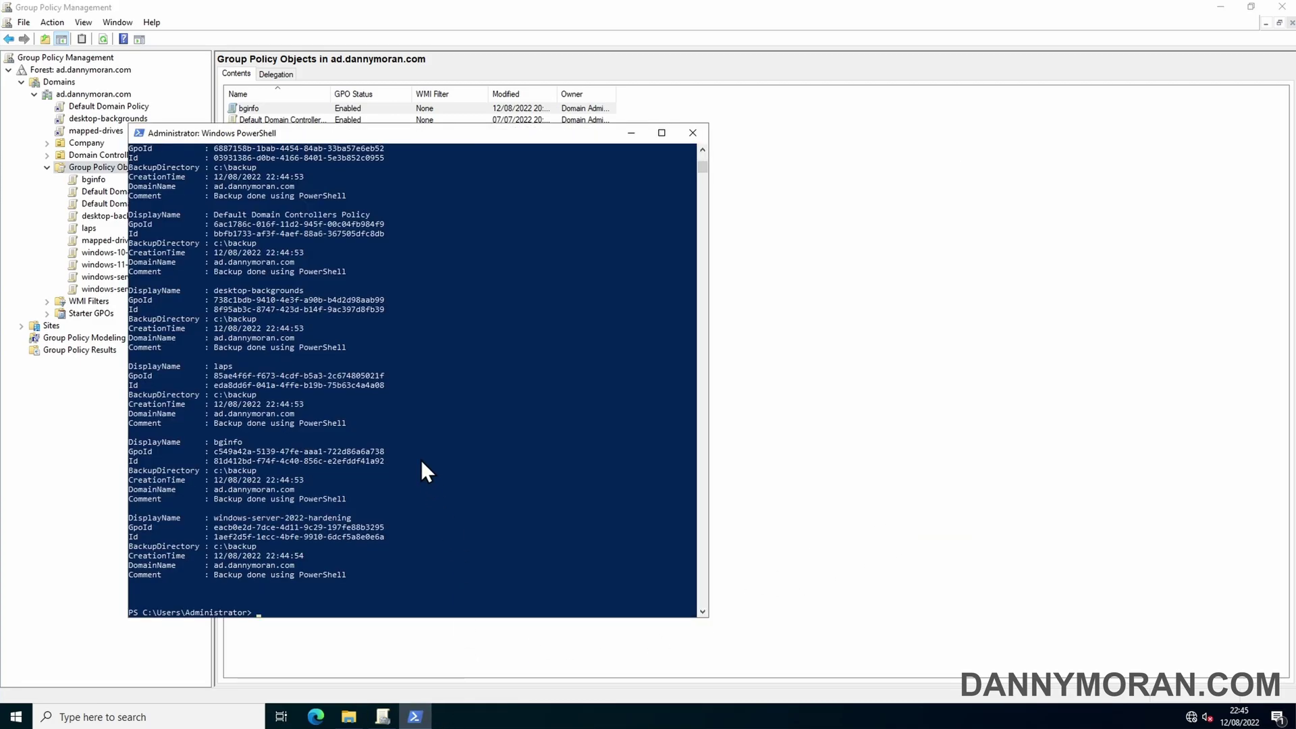
key(Up)
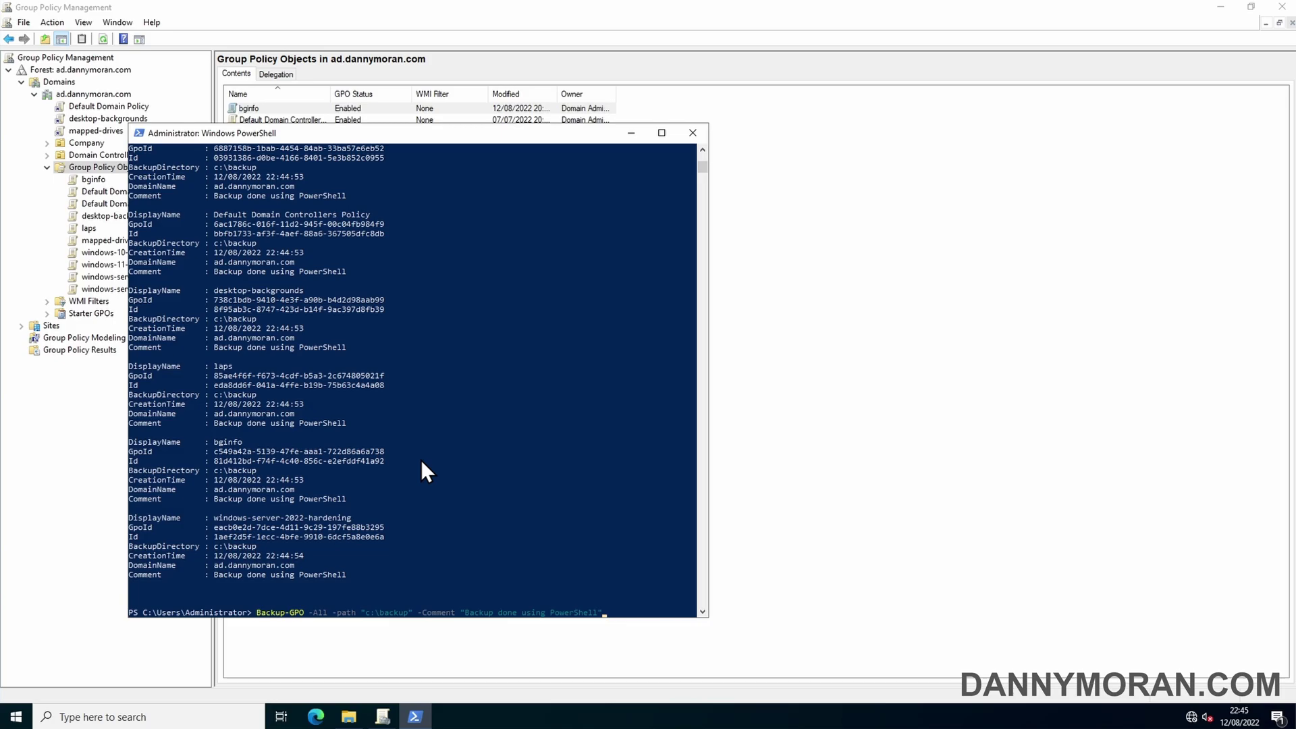
key(Left)
key(Left)
key(Left)
key(Left)
key(Left)
key(Left)
key(Left)
key(Left)
key(BackSpace)
key(BackSpace)
key(BackSpace)
key(BackSpace)
key(BackSpace)
key(BackSpace)
key(BackSpace)
key(BackSpace)
key(BackSpace)
text(\\dc01\shares\tech\backup)
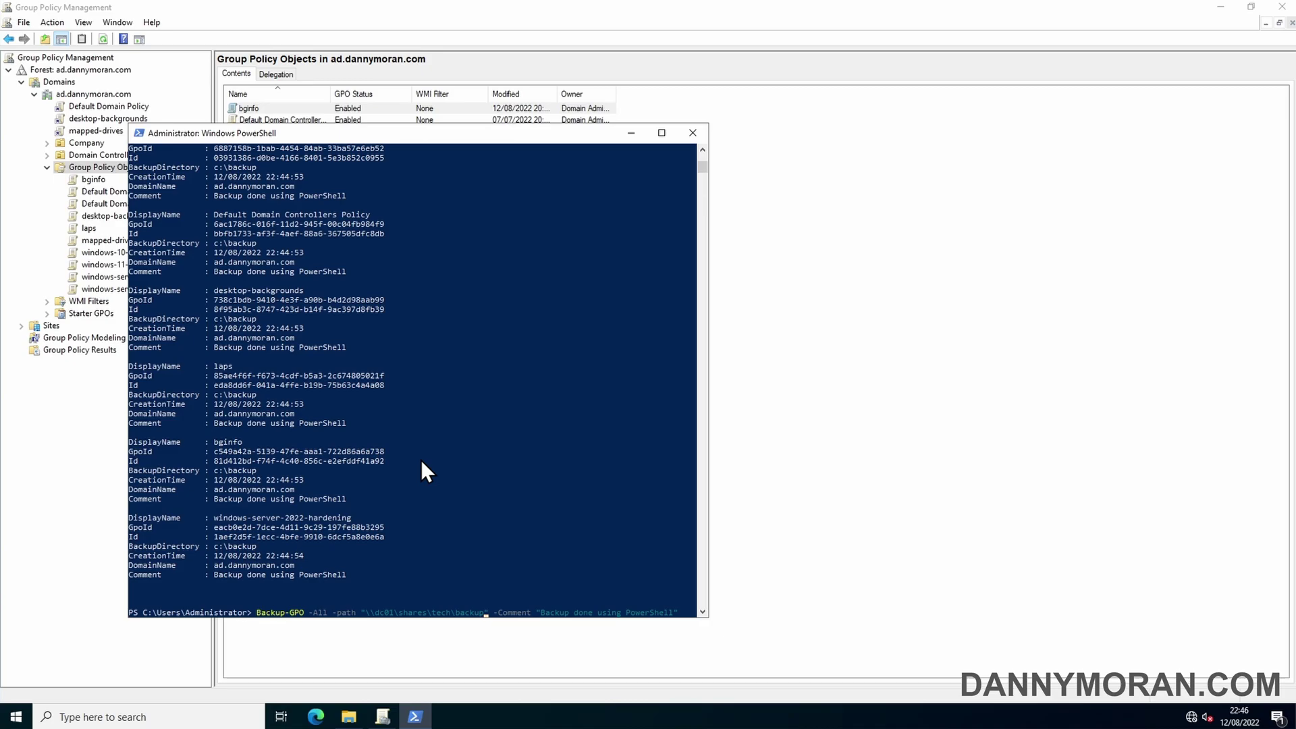
key(Return)
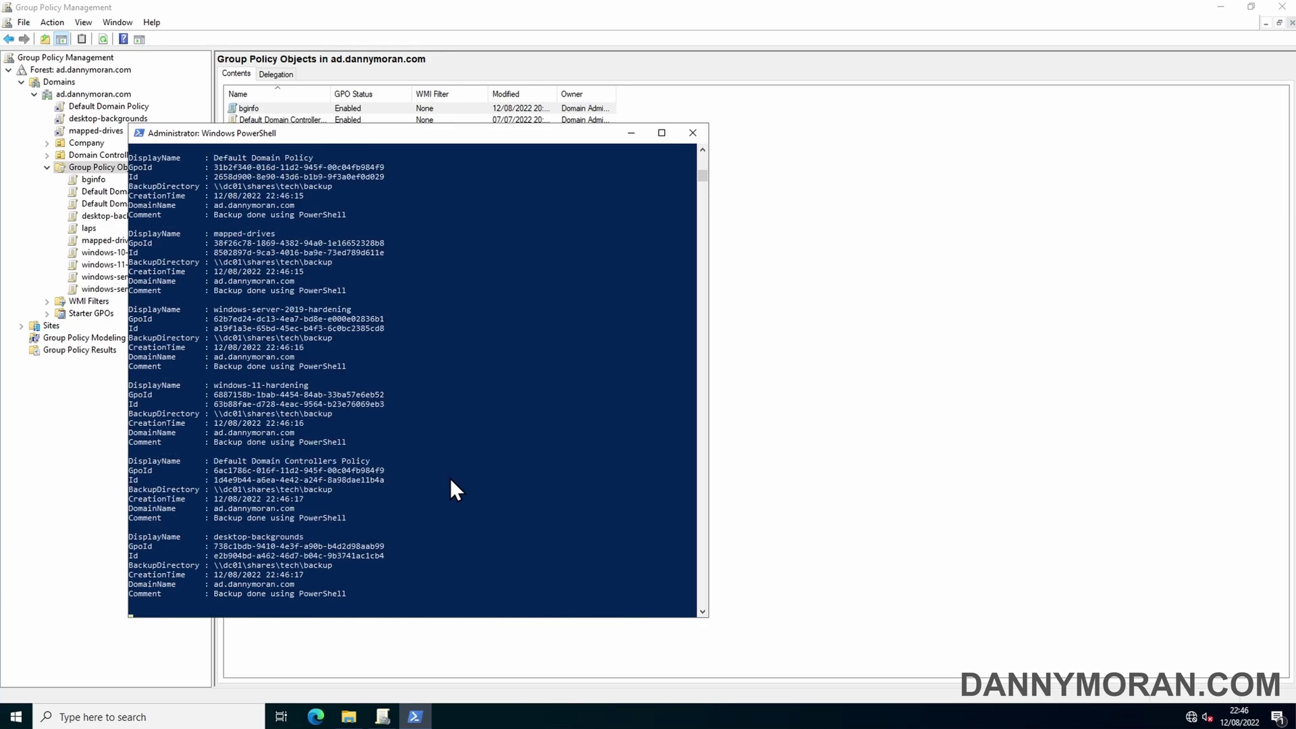
Switch to File Explorer and inspect the backup folders in Tech\backup on the Shares (S:) drive.
click(349, 717)
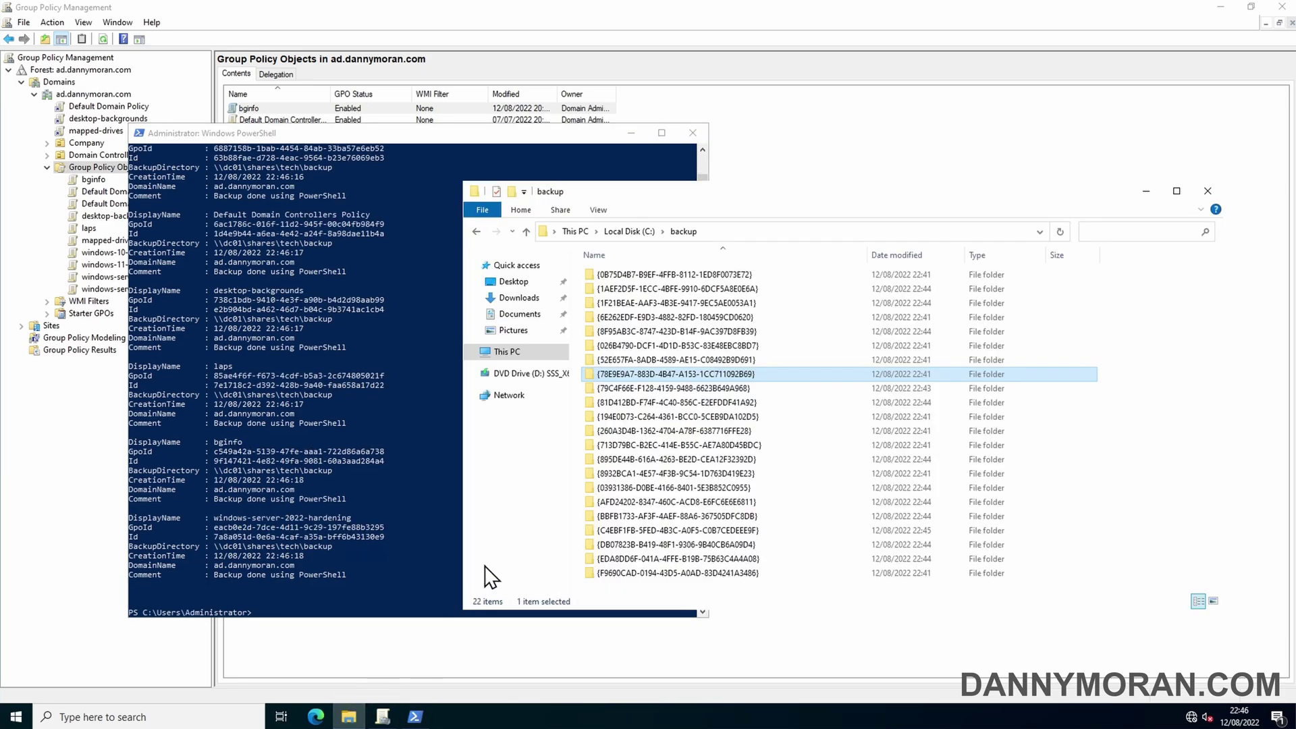
click(518, 357)
double_click(671, 480)
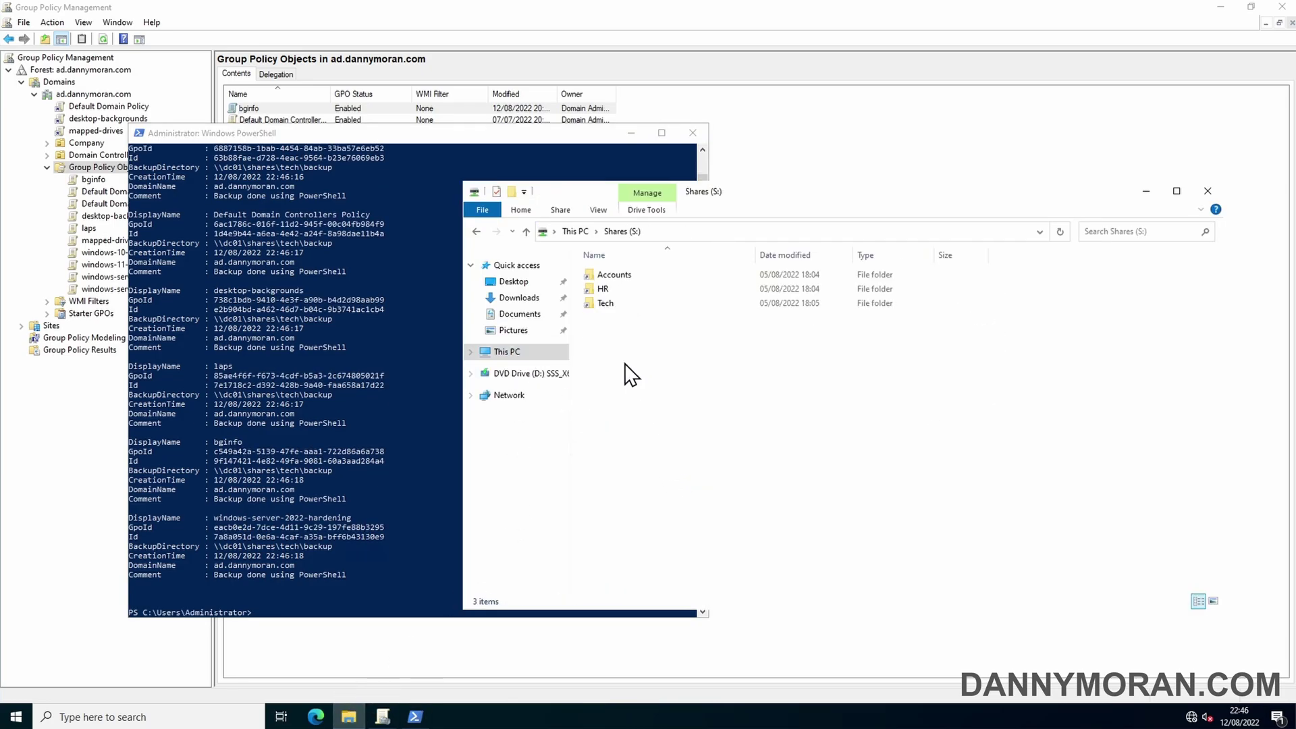
double_click(615, 302)
double_click(617, 277)
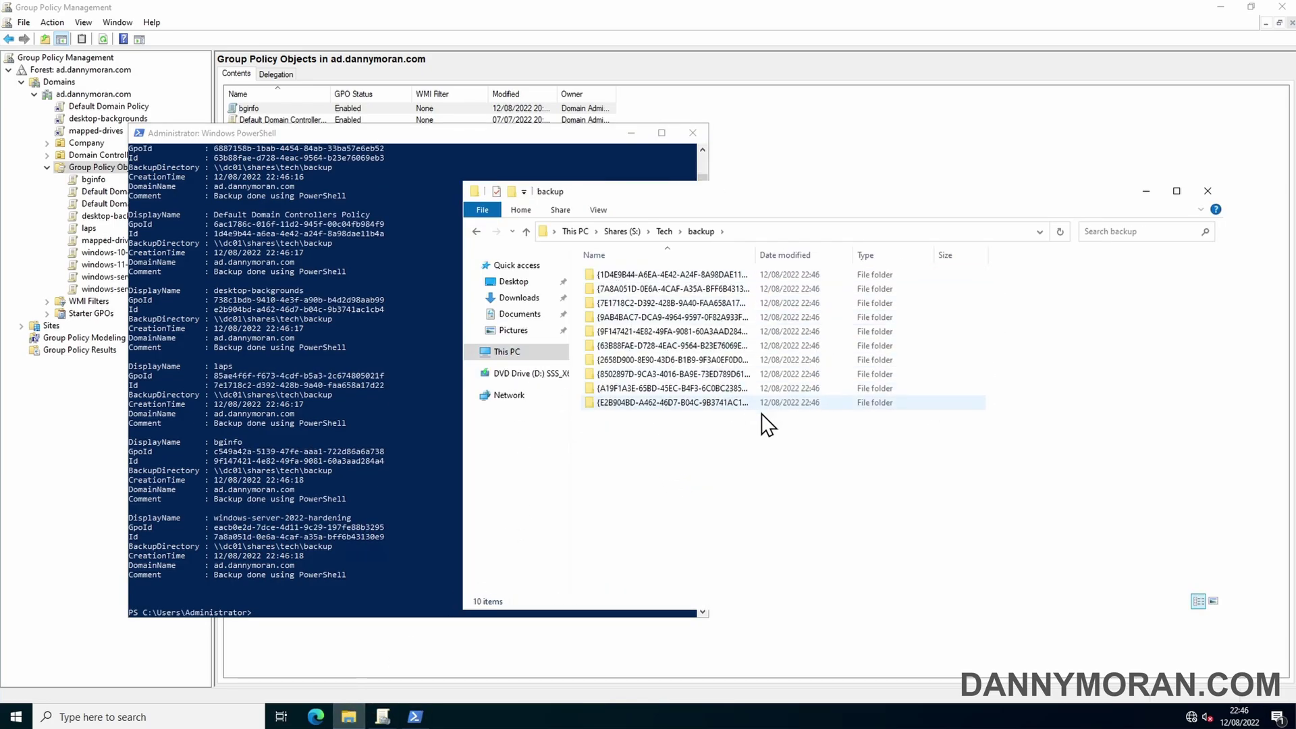
drag(772, 430, 690, 250)
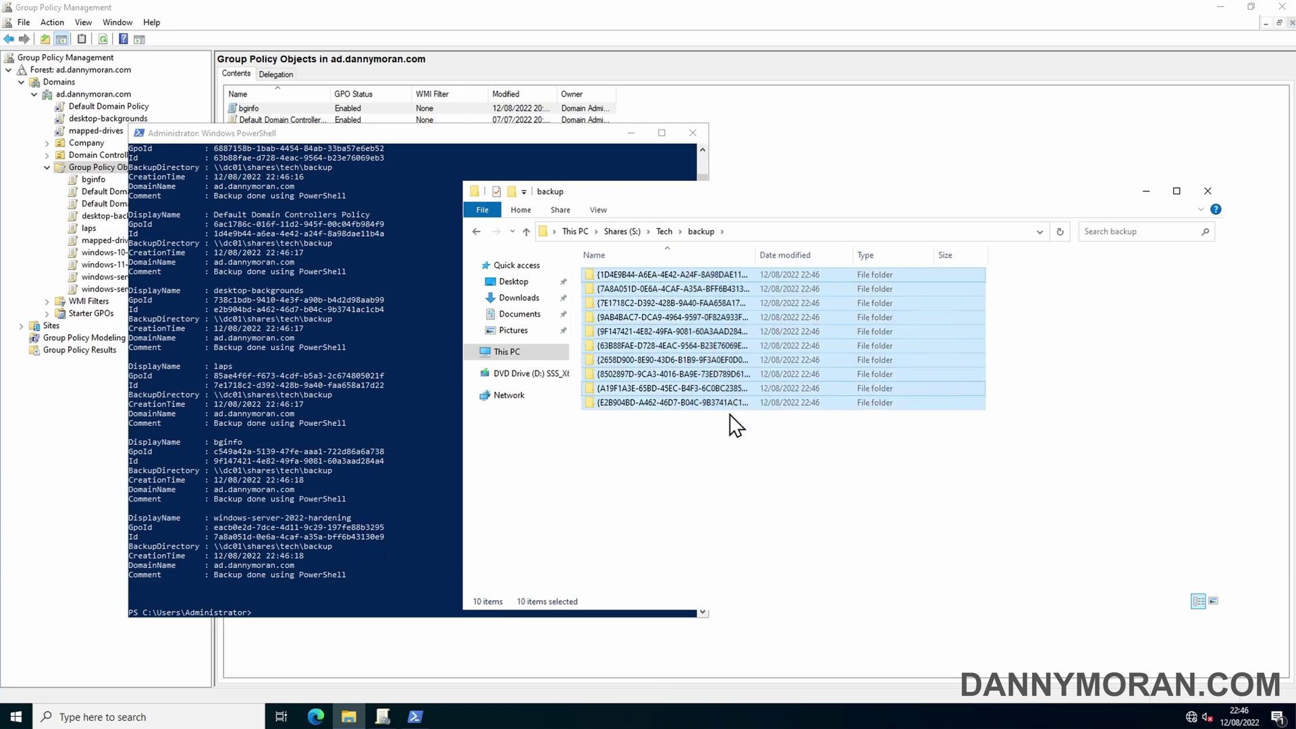
click(738, 455)
Run the same Backup-GPO -All command to \\dc01\shares\tech\backup again in PowerShell and check the share's backup folder in File Explorer.
click(456, 367)
key(Up)
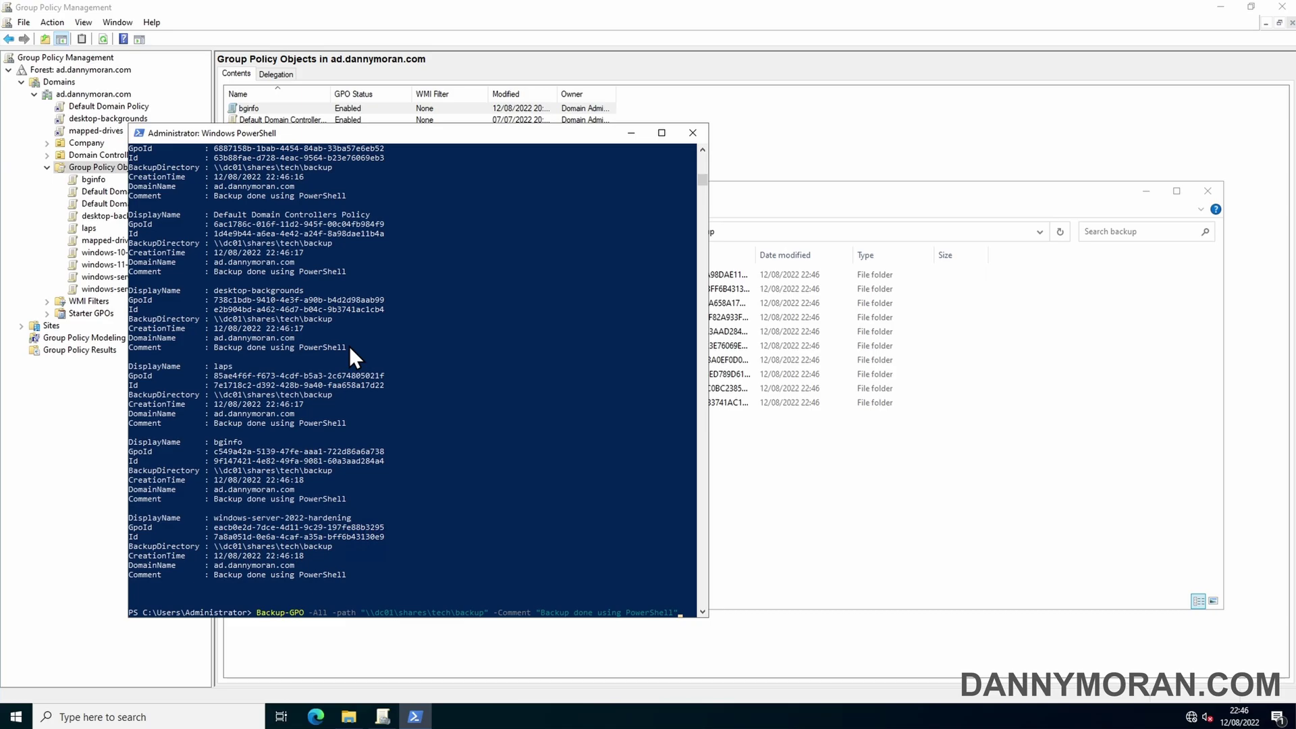
drag(321, 140, 499, 139)
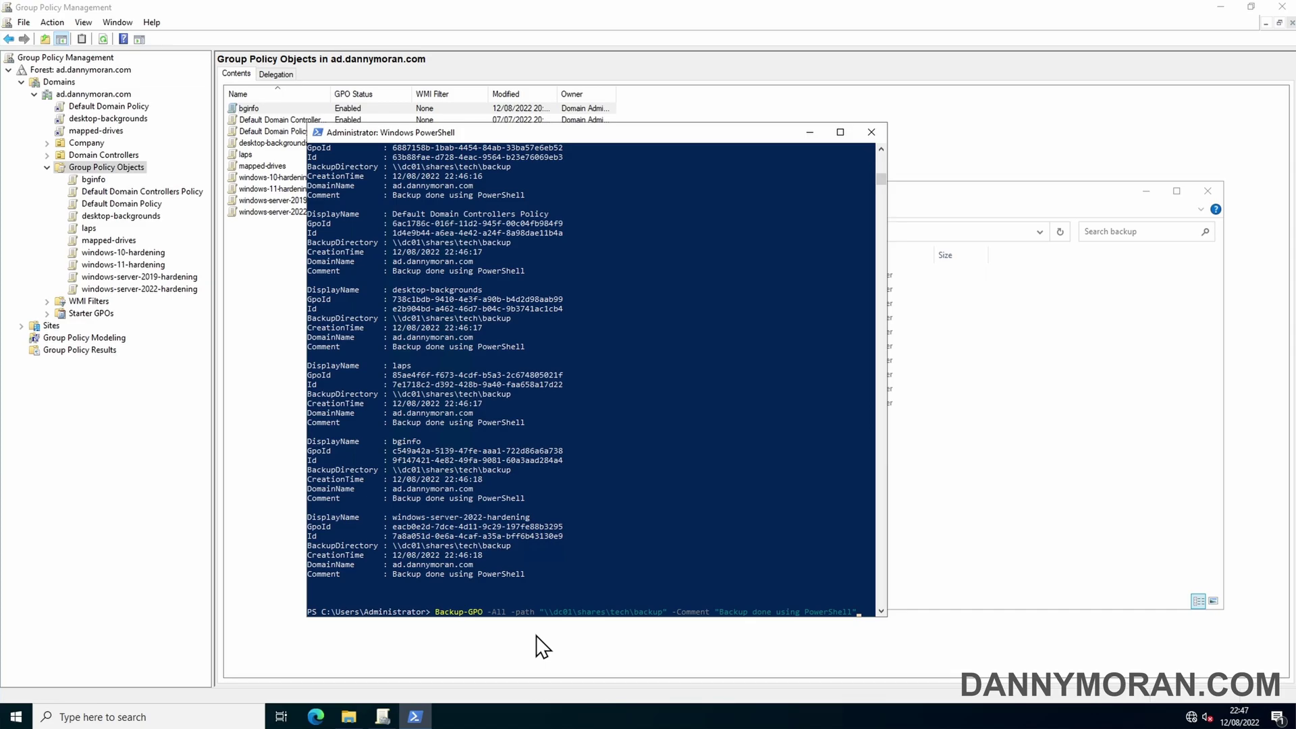
key(Return)
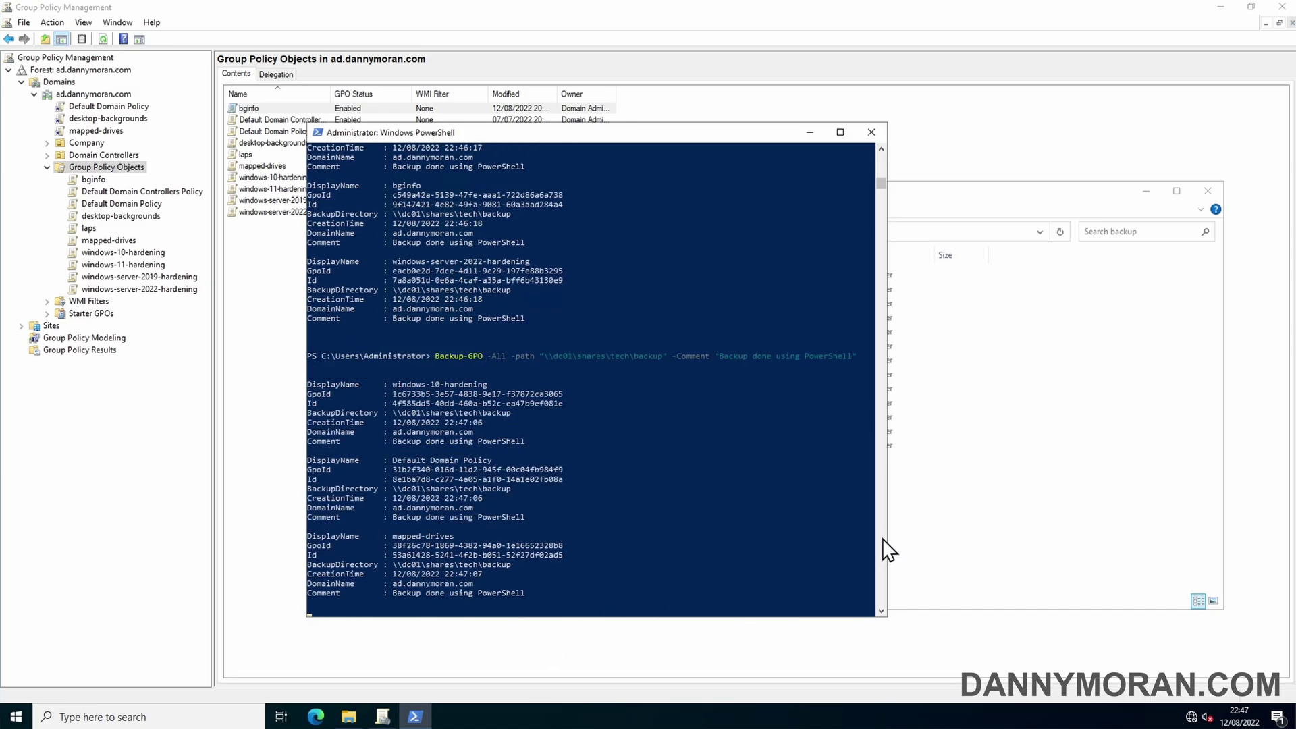
click(950, 550)
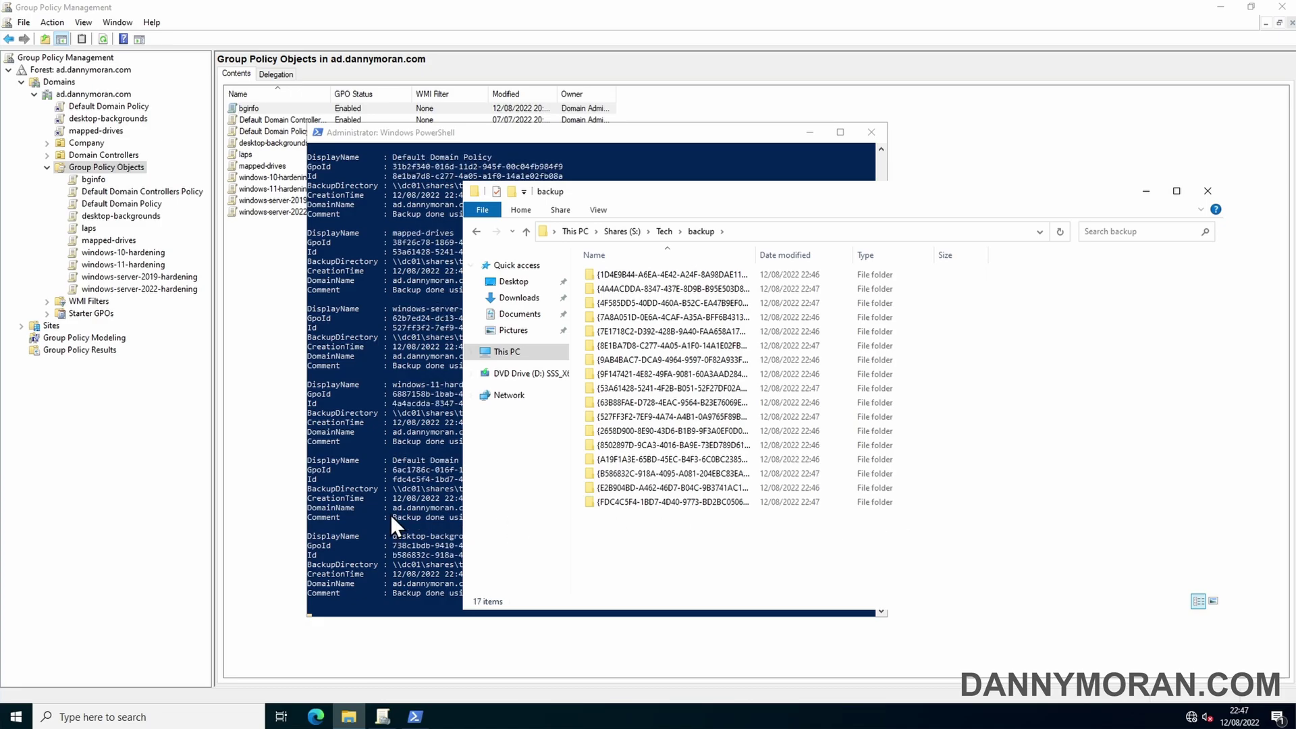
Return to Group Policy Management and set the Manage Backups location to the S:\Tech\backup folder.
click(120, 166)
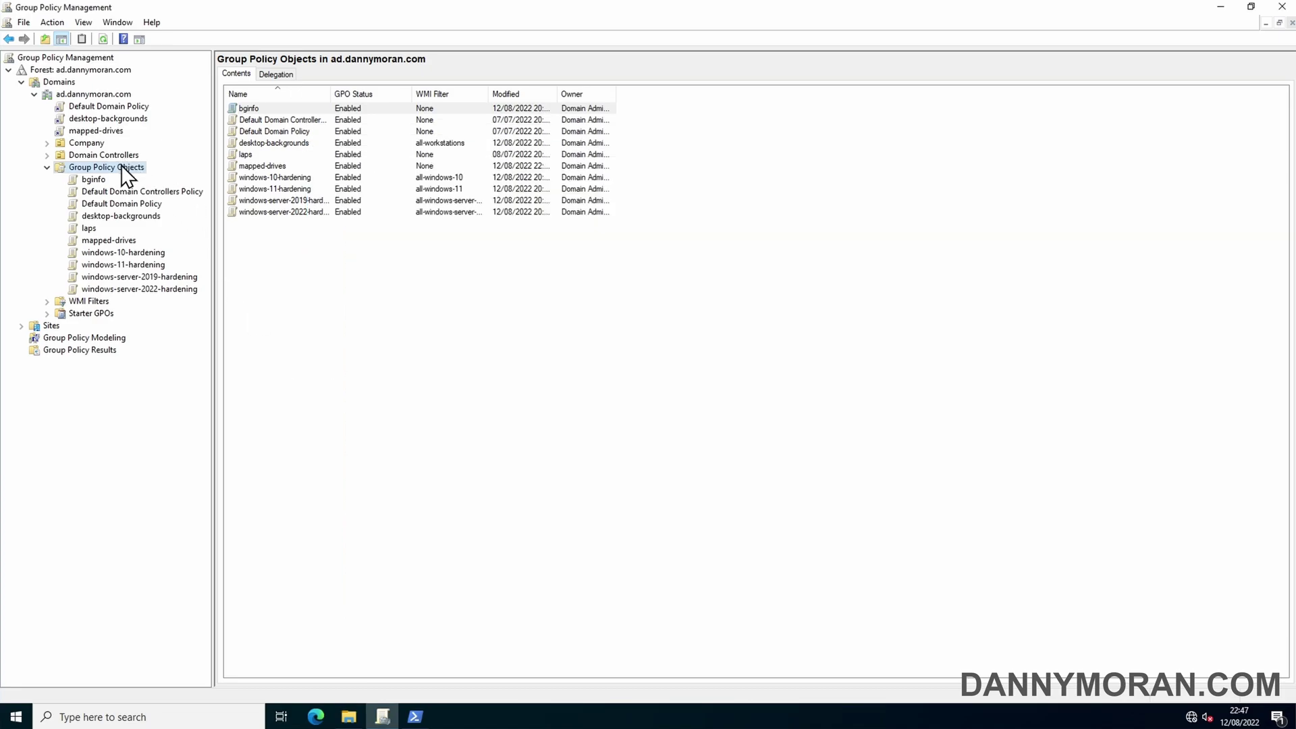
right_click(120, 165)
click(174, 202)
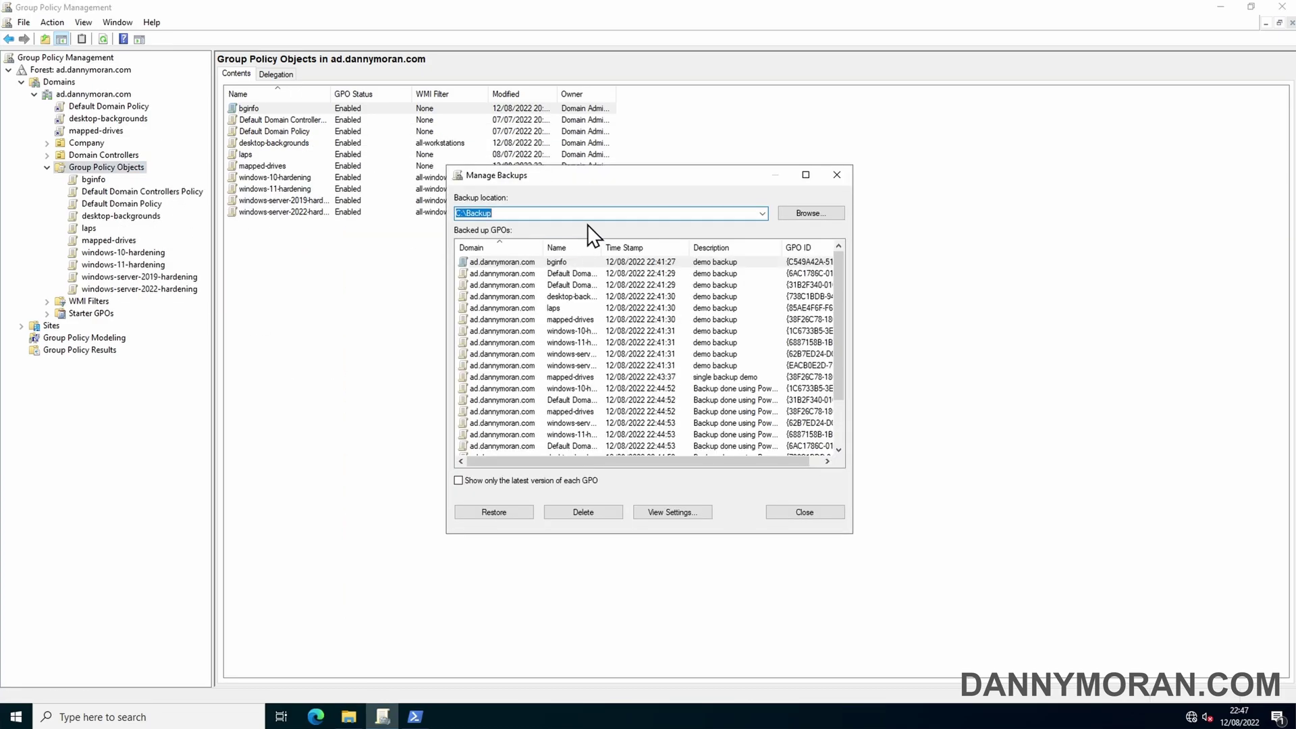
click(820, 212)
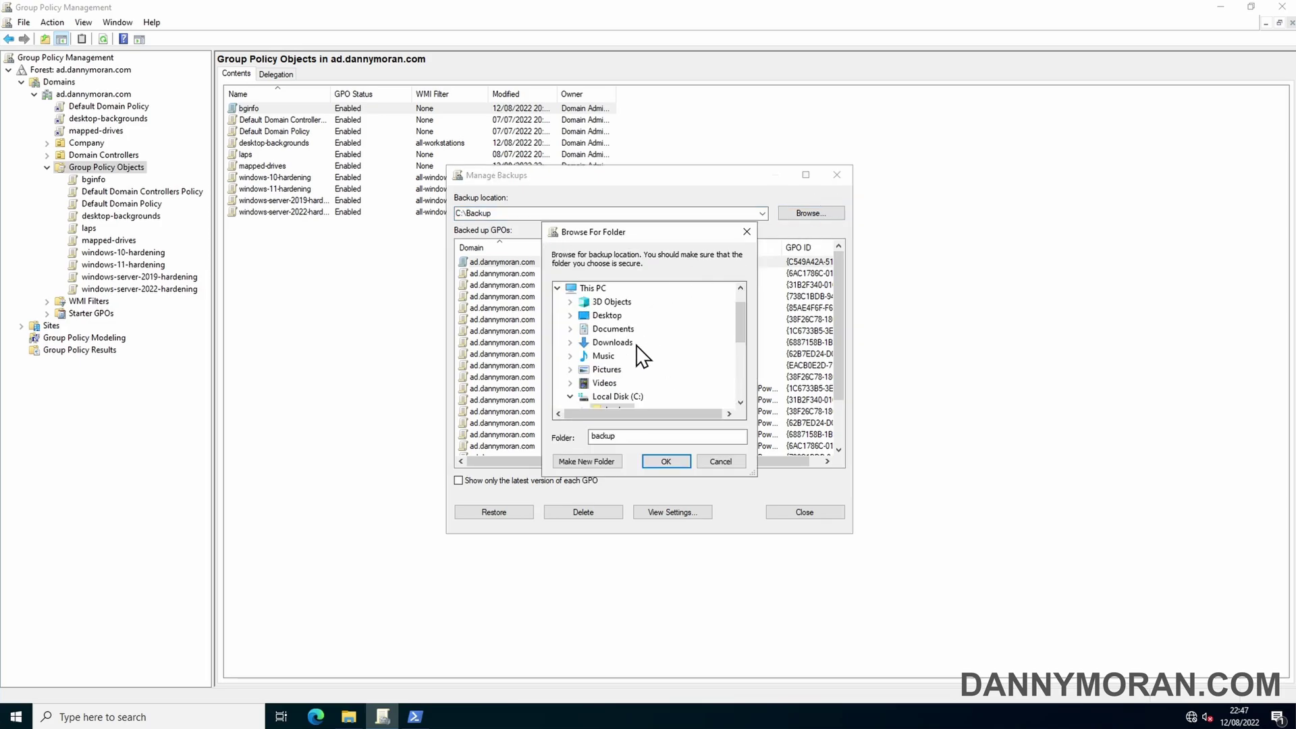
scroll(628, 351, down, 3)
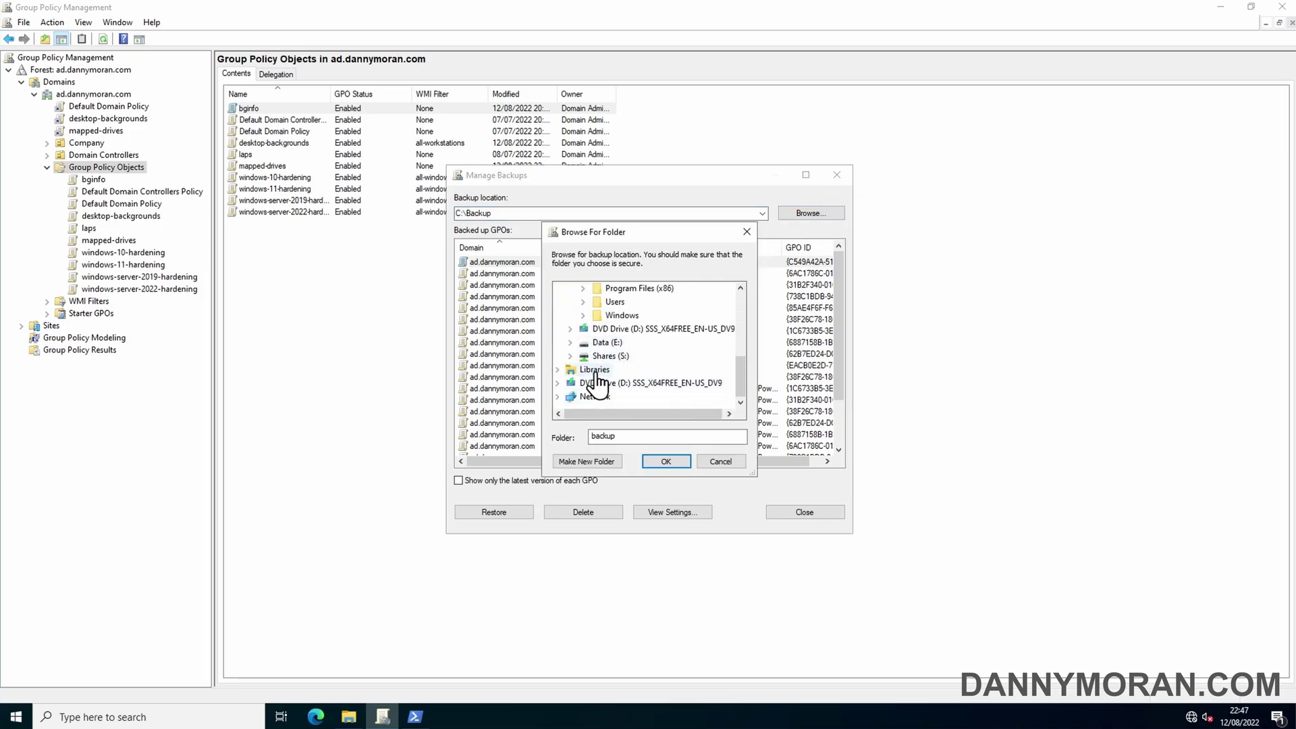
double_click(604, 356)
double_click(613, 356)
click(635, 371)
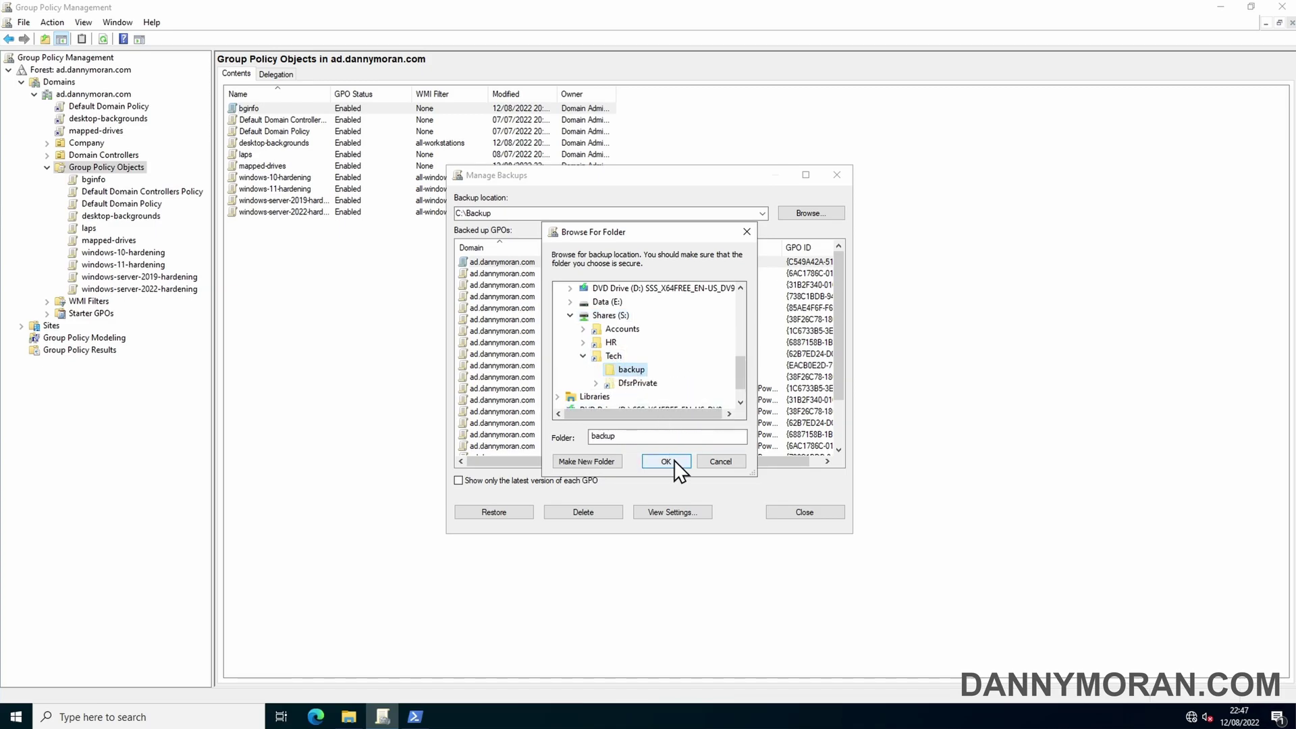
click(668, 459)
Review the backups stored on the share with the Description column fitted to its text, and close Manage Backups.
scroll(633, 341, down, 1)
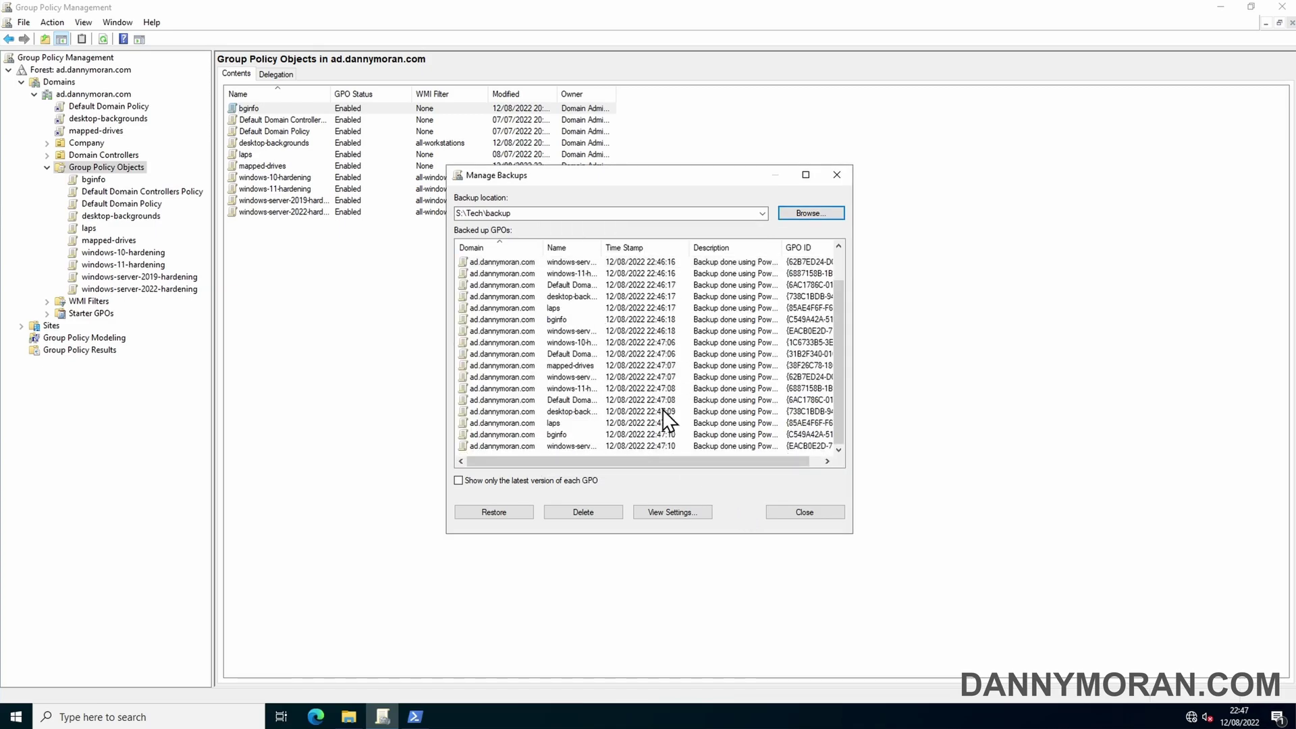
double_click(781, 248)
click(573, 213)
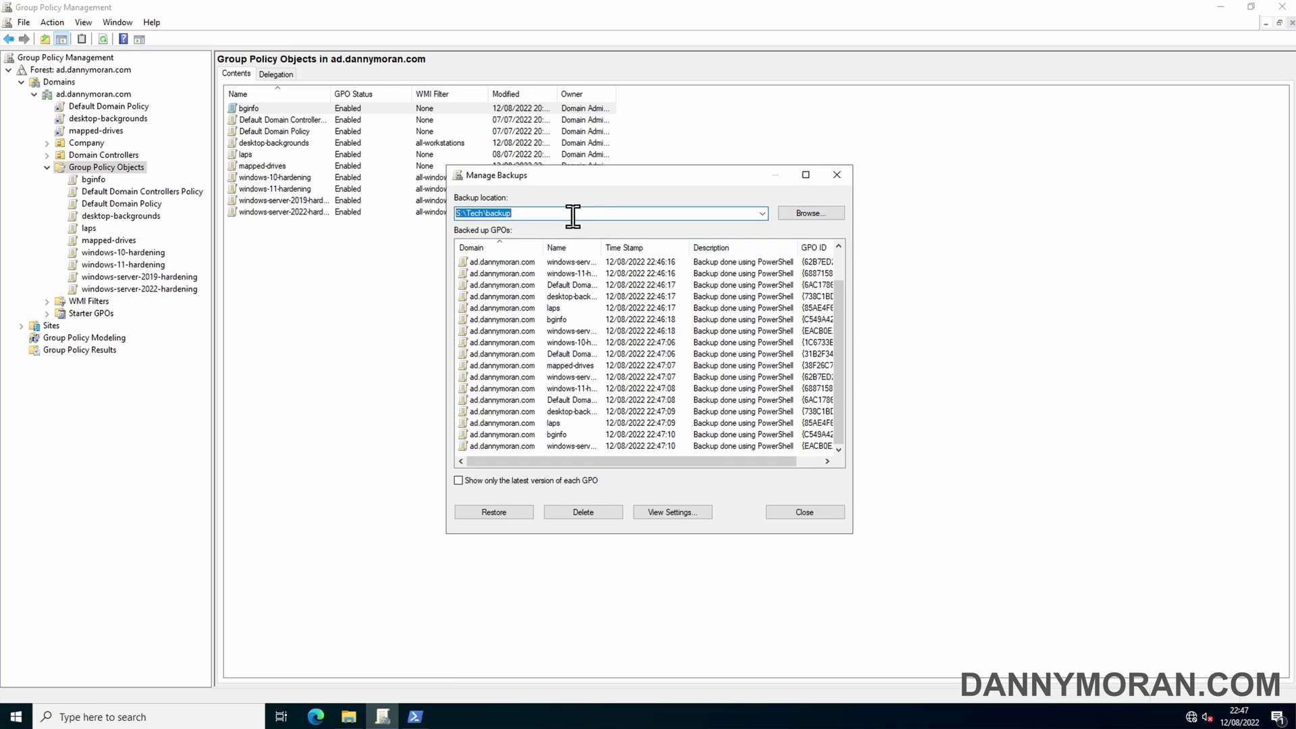
click(533, 213)
click(836, 176)
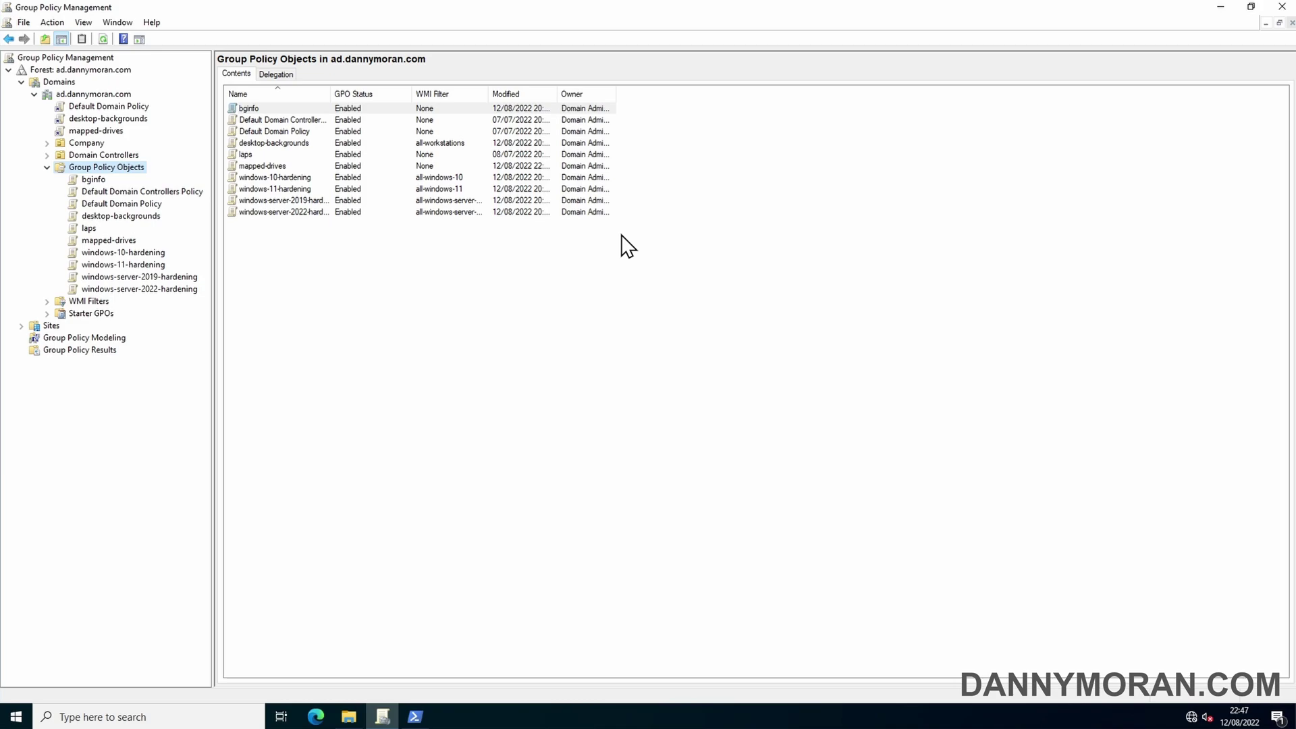